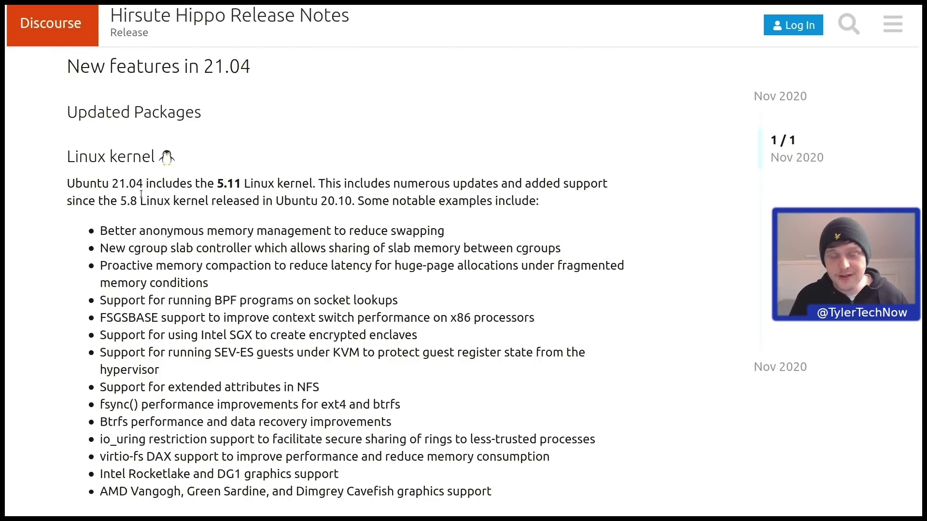
Scroll the Hirsute Hippo release notes down past the Linux kernel list to Toolchain Upgrades.
scroll(141, 194, "down", 10)
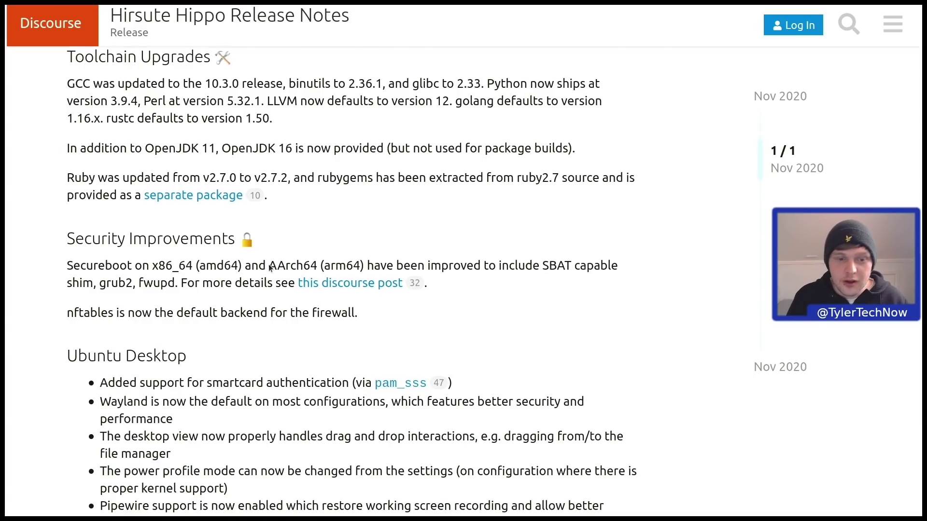
Read through the Ubuntu Desktop, GNOME and Updated Applications release-note sections.
scroll(275, 275, "down", 3)
scroll(168, 157, "down", 5)
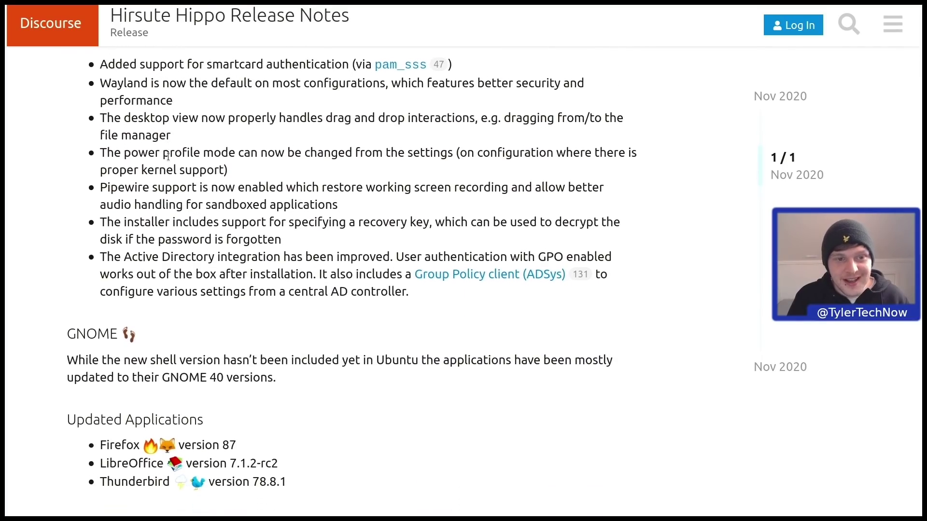
scroll(168, 156, "up", 2)
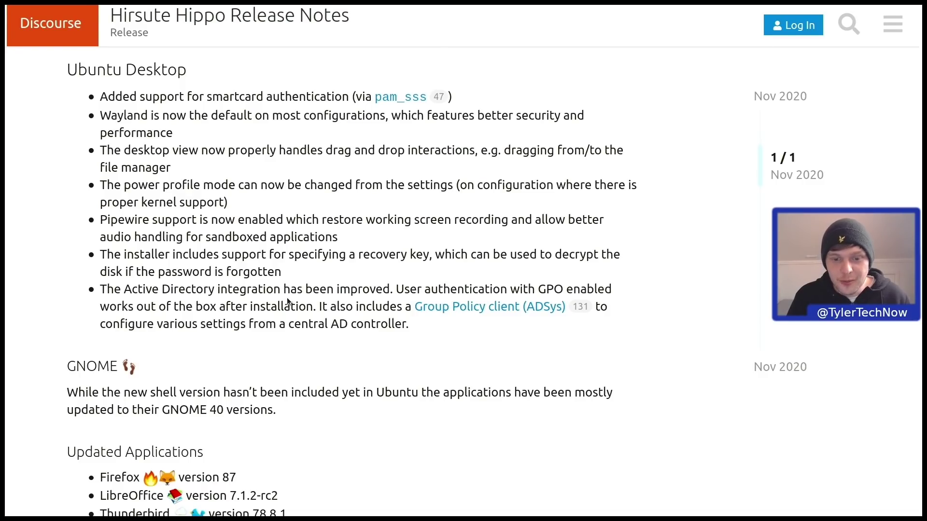
scroll(287, 303, "down", 6)
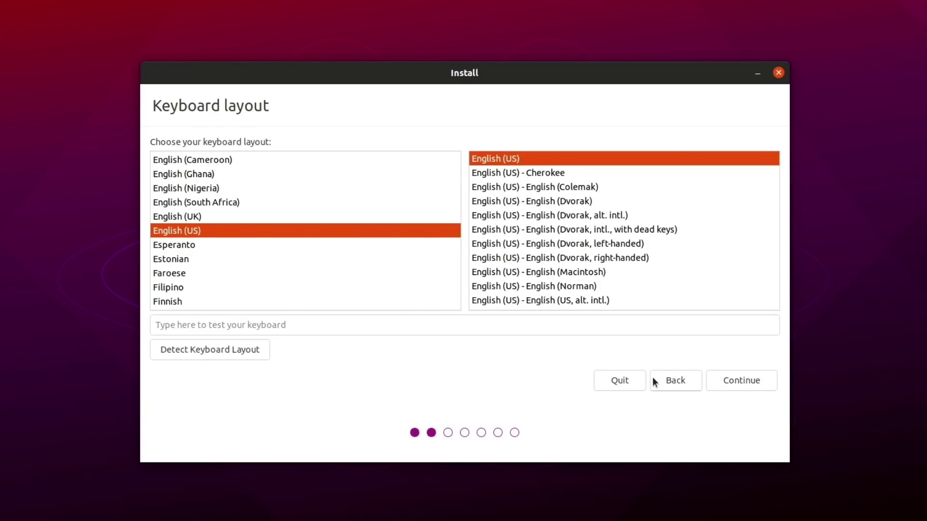
Choose and test the English (UK) keyboard layout, then enable third-party software installation.
left_click(204, 214)
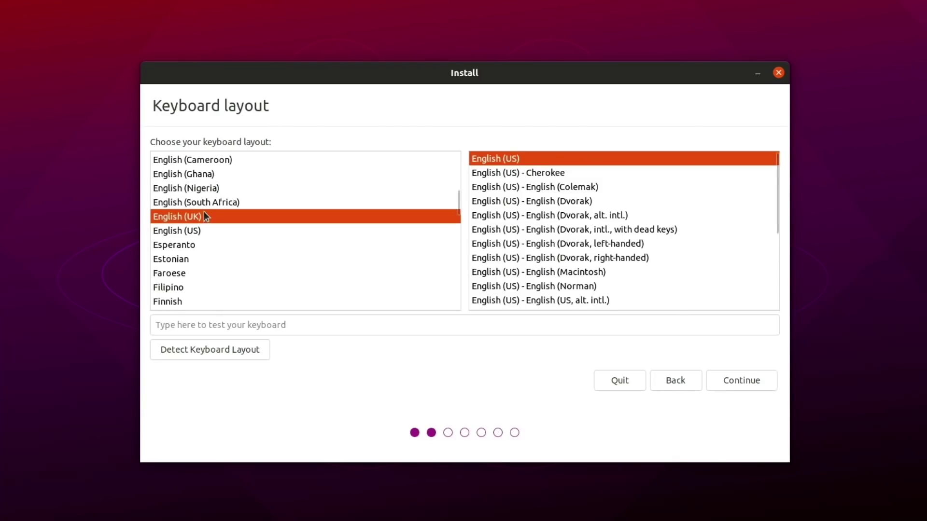
left_click(255, 323)
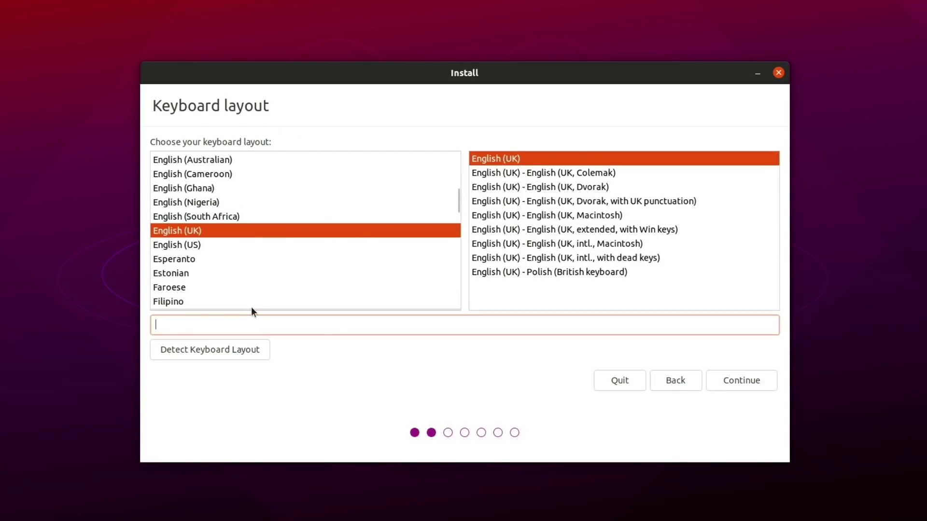
type("~/")
left_click(745, 380)
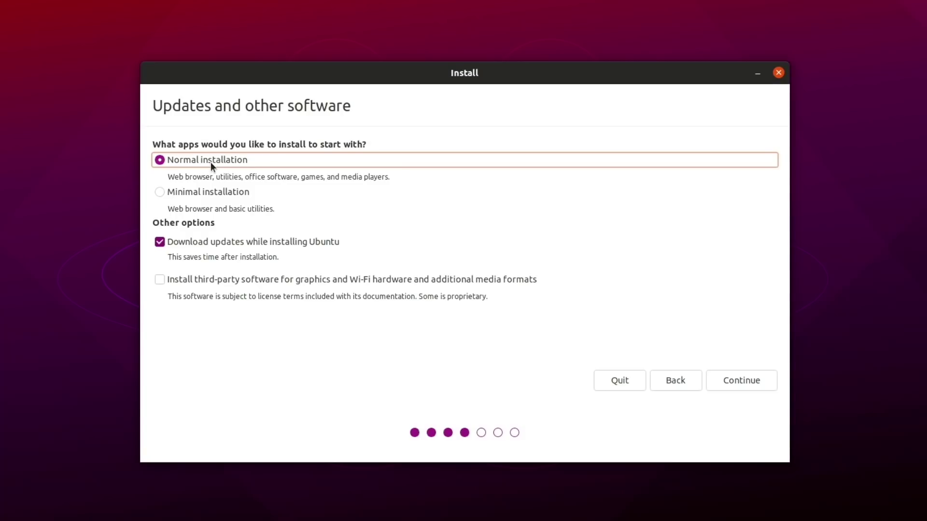
left_click(240, 280)
left_click(754, 381)
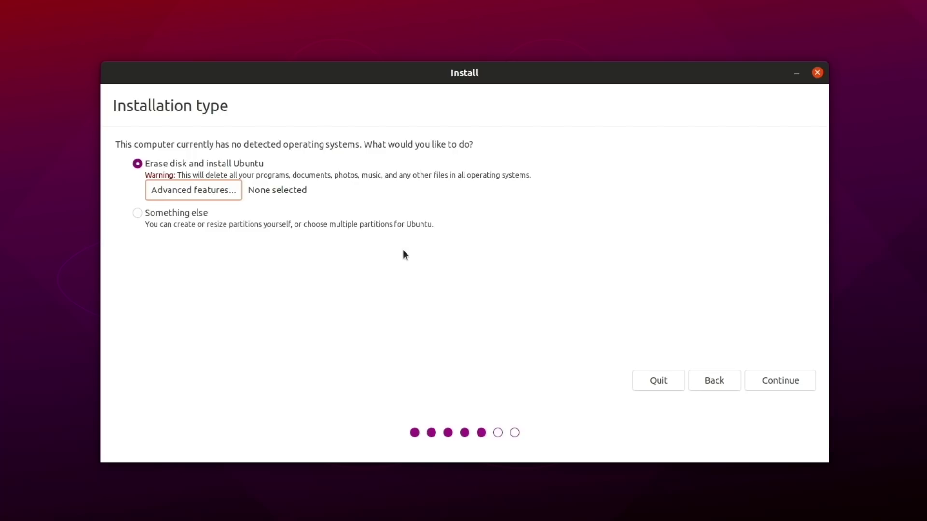
In Advanced Features, choose LVM for the new installation with encryption enabled.
left_click(218, 190)
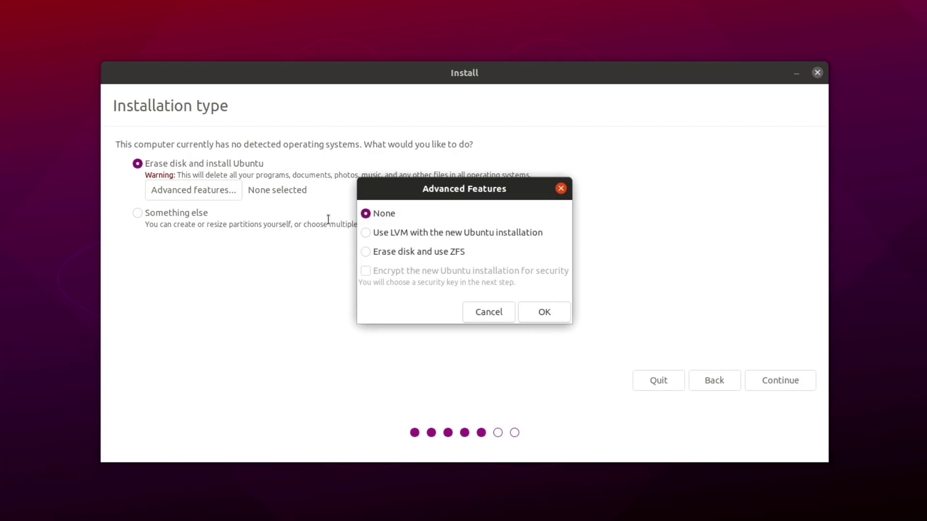
left_click(410, 233)
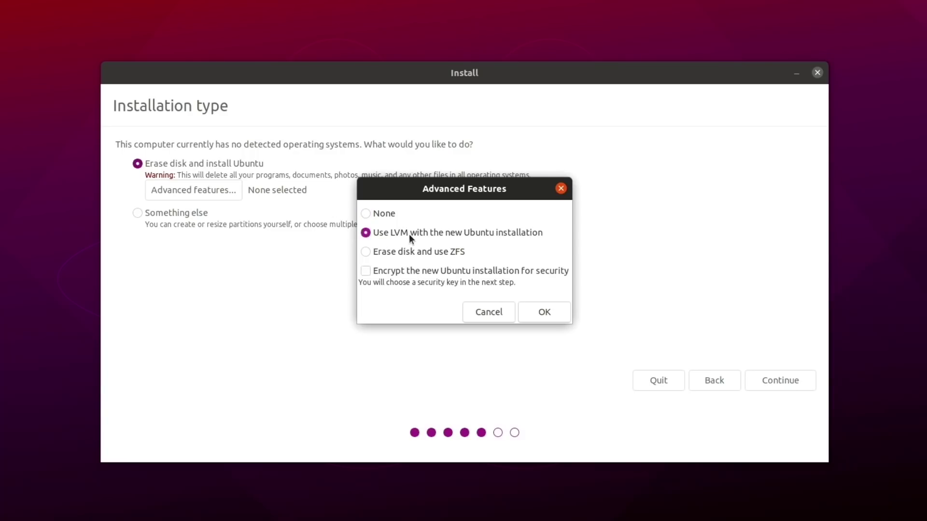
left_click(410, 270)
left_click(544, 314)
Enter the disk-encryption security key and confirm it in the second field.
left_click(756, 375)
left_click(356, 183)
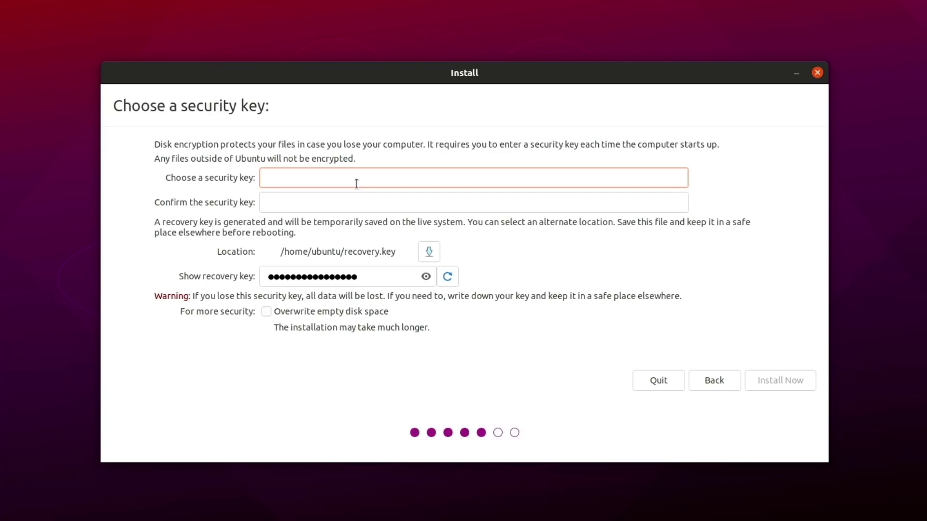
type("password")
key("Tab")
type("password")
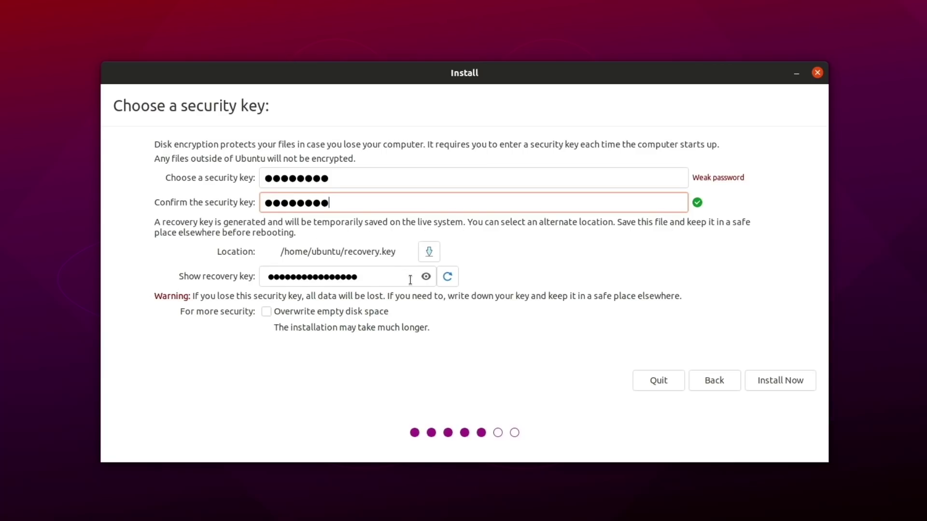
Reveal the recovery key, regenerate it four times, and proceed to drive selection.
left_click(429, 277)
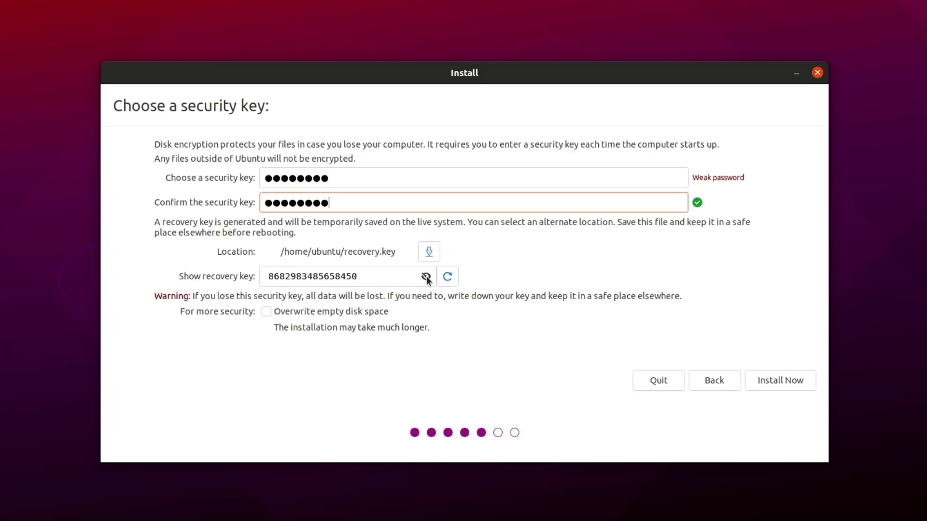
left_click(448, 277)
left_click(449, 277)
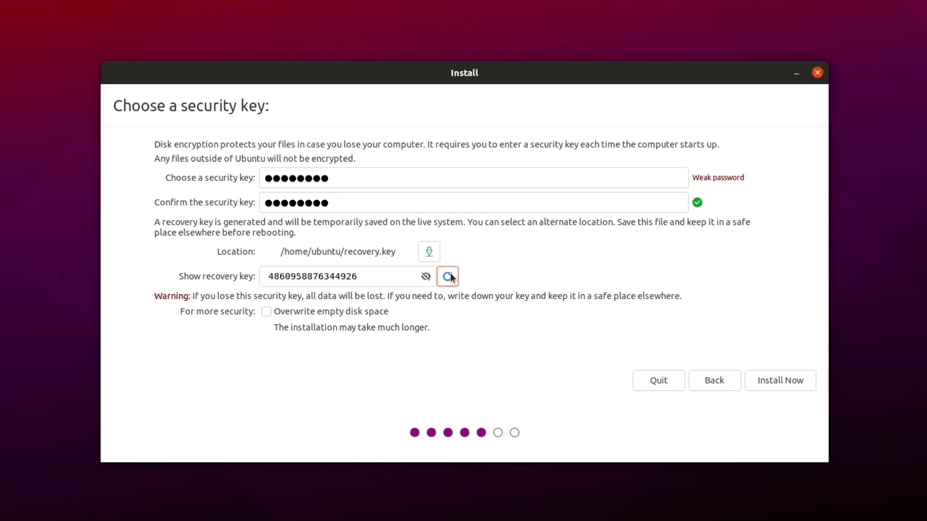
left_click(448, 277)
left_click(448, 277)
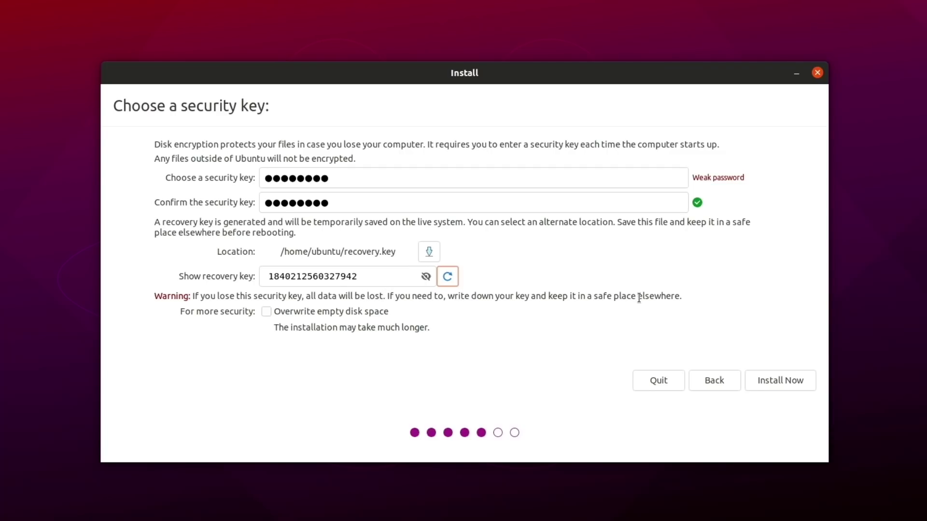
left_click(803, 379)
Select the SCSI2 (0,0,0) (sda) drive and start Install Now.
left_click(314, 149)
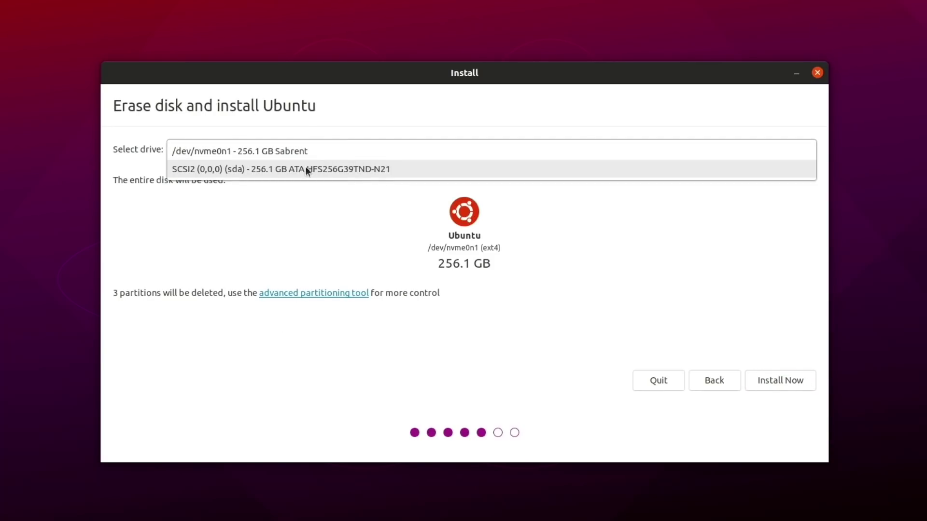
left_click(309, 169)
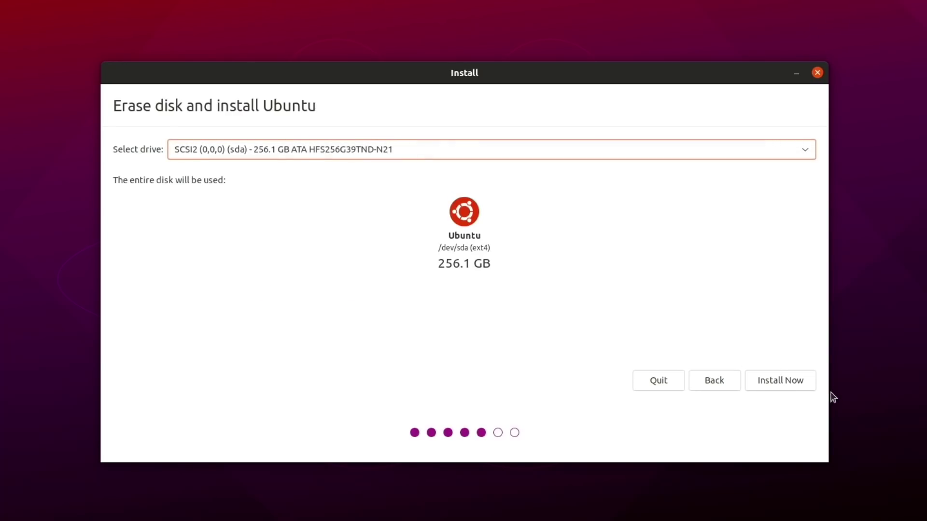
left_click(801, 381)
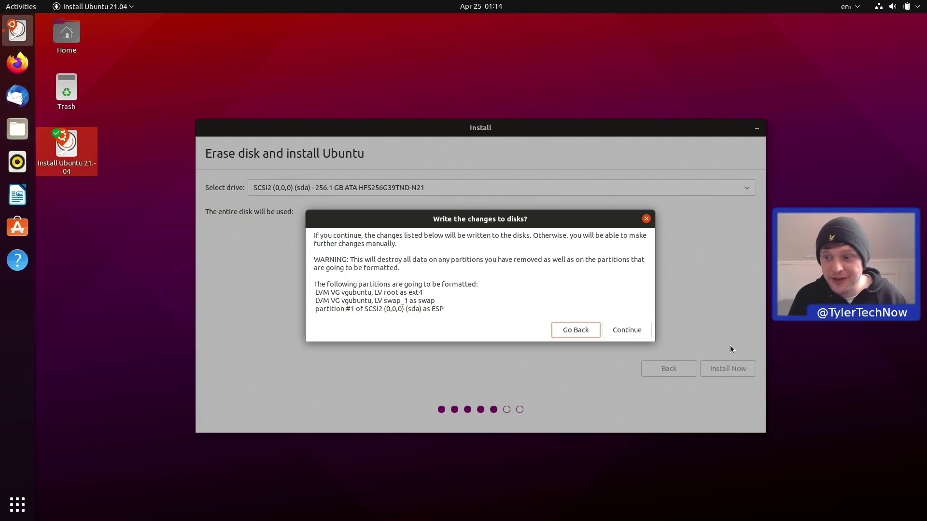
Confirm the disk changes, keep London, and create the user account on computer 'lappy'.
left_click(623, 331)
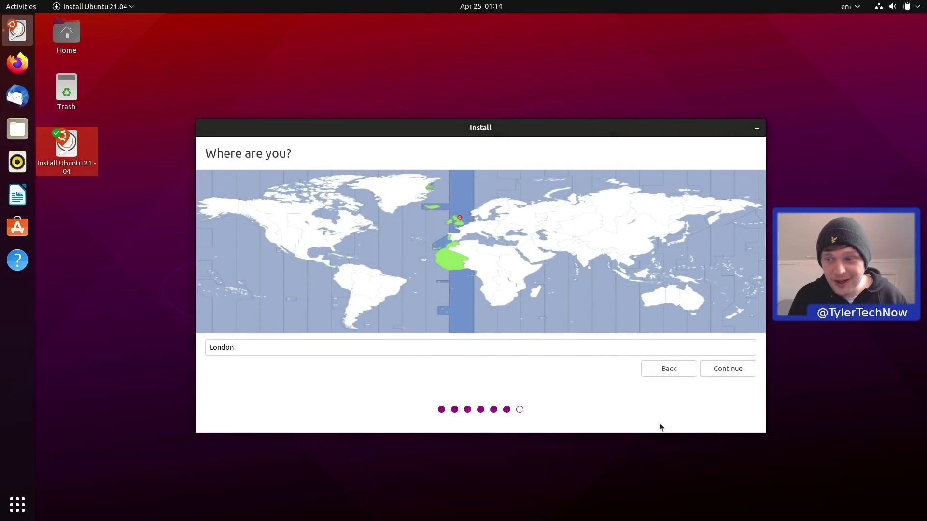
left_click(740, 370)
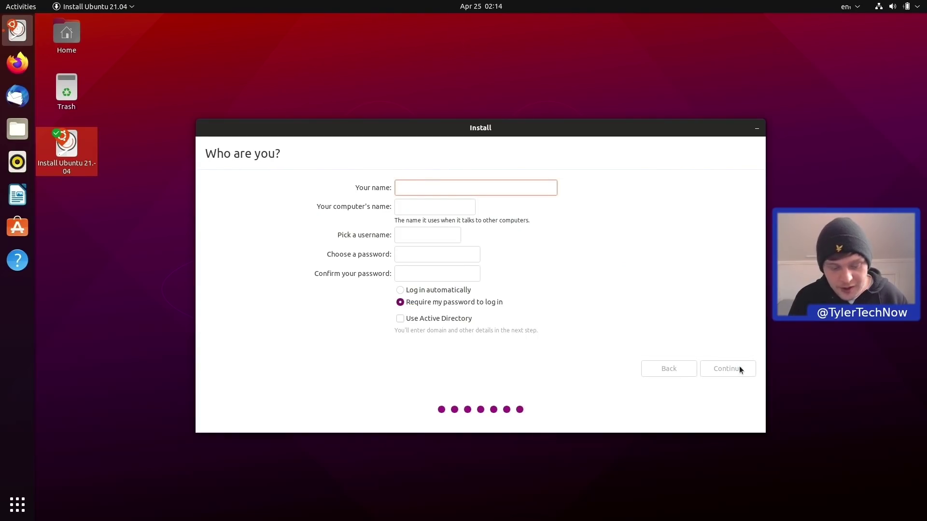
key("Tab")
key("Tab")
key("Tab")
key("Tab")
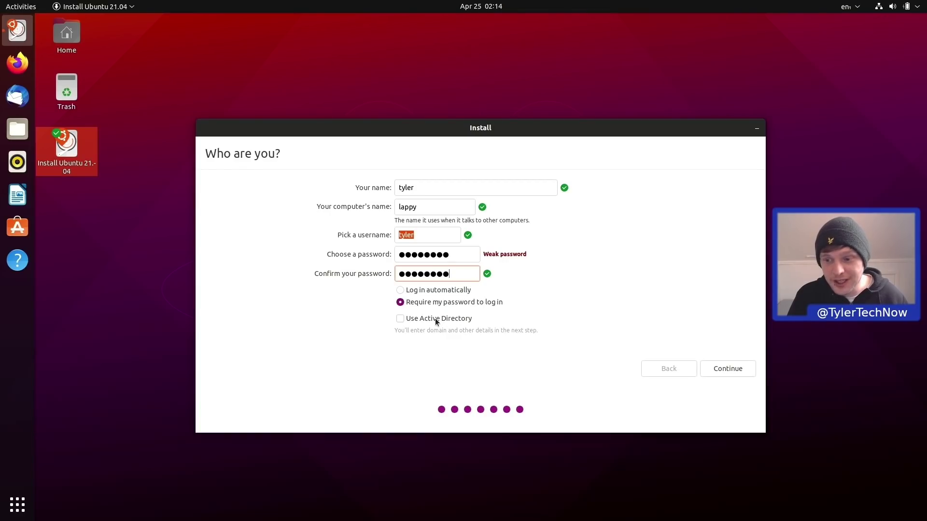
left_click(731, 374)
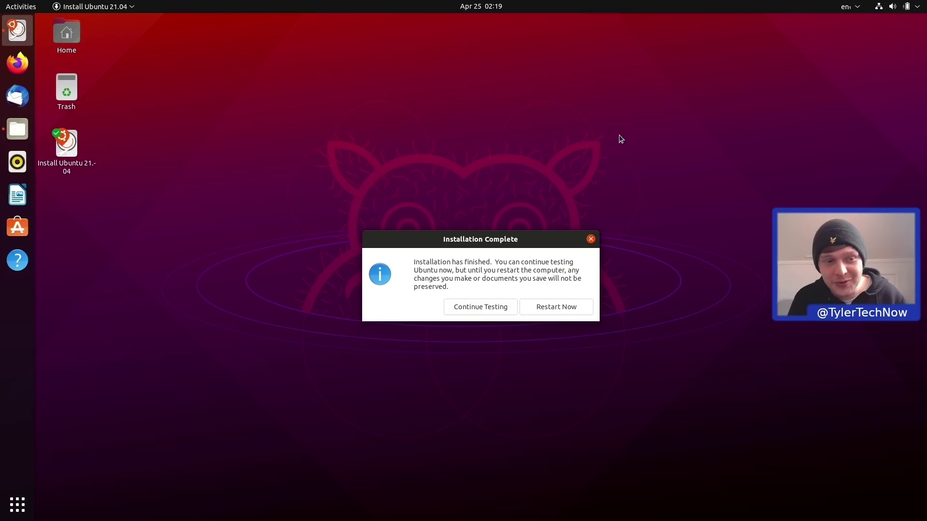
In Files, open recovery.key to view the recovery key, then close the viewer.
left_click(18, 129)
left_click_drag(550, 242, 874, 12)
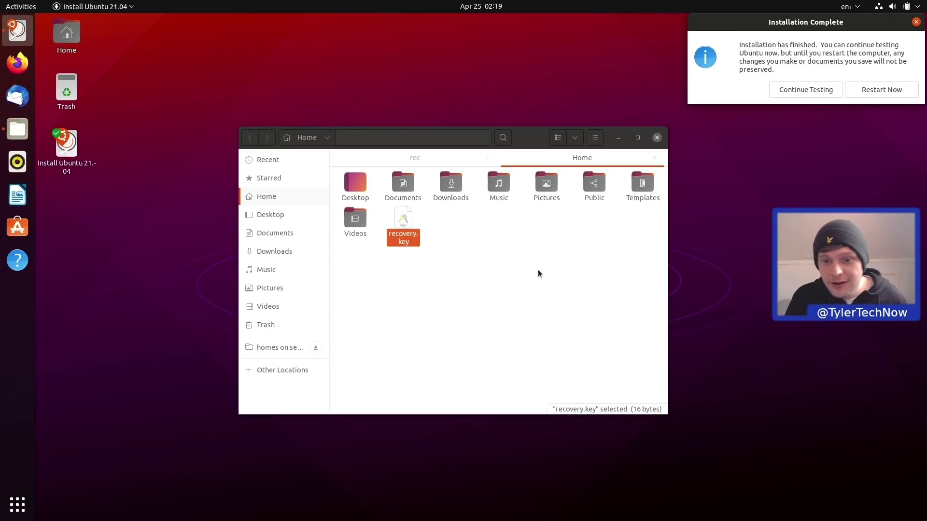
left_click(506, 263)
double_click(404, 222)
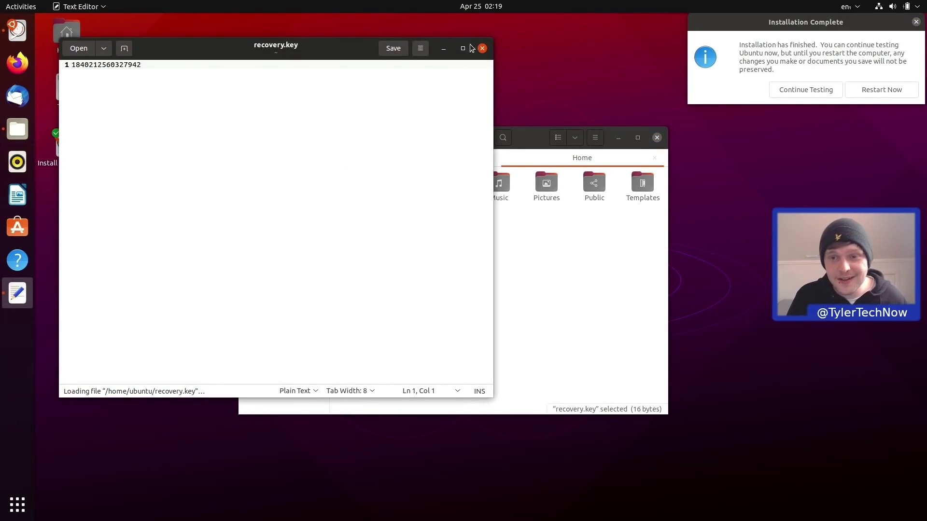
left_click(482, 48)
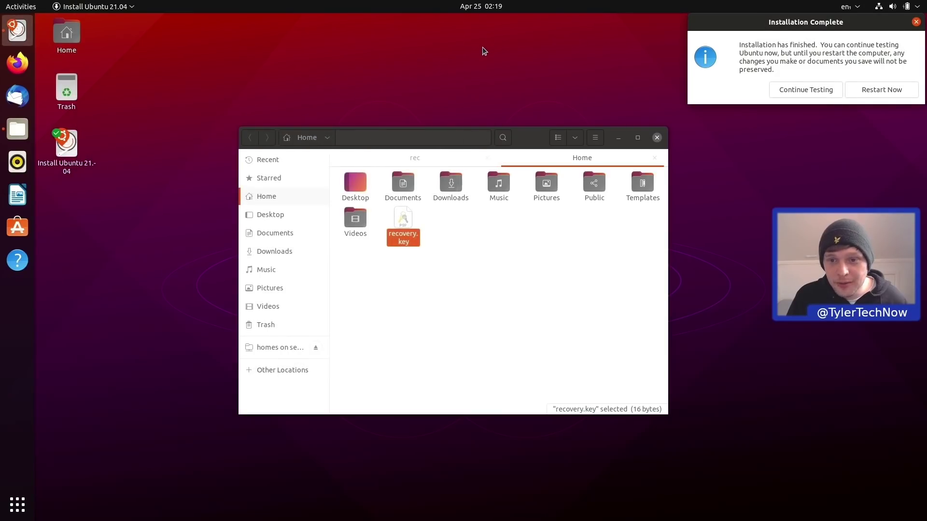
Copy recovery.key and paste it into the rec folder.
right_click(407, 224)
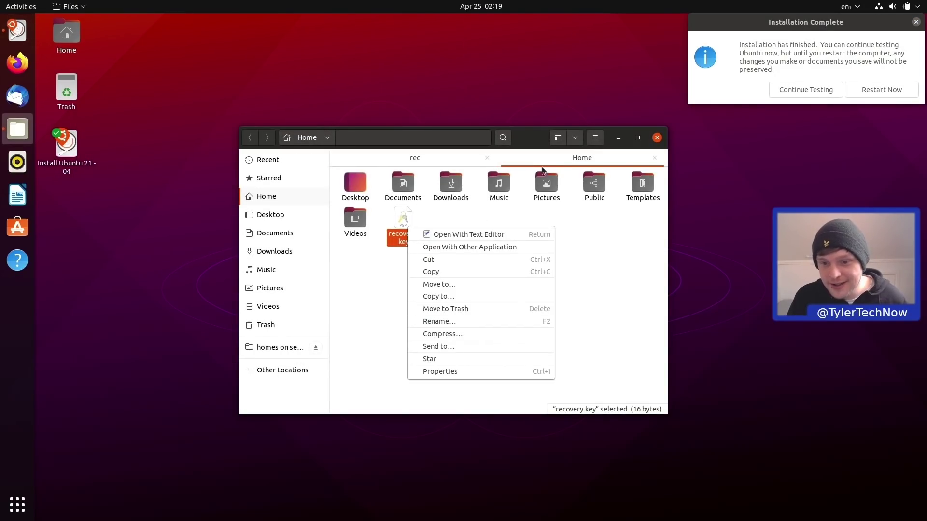
left_click(441, 272)
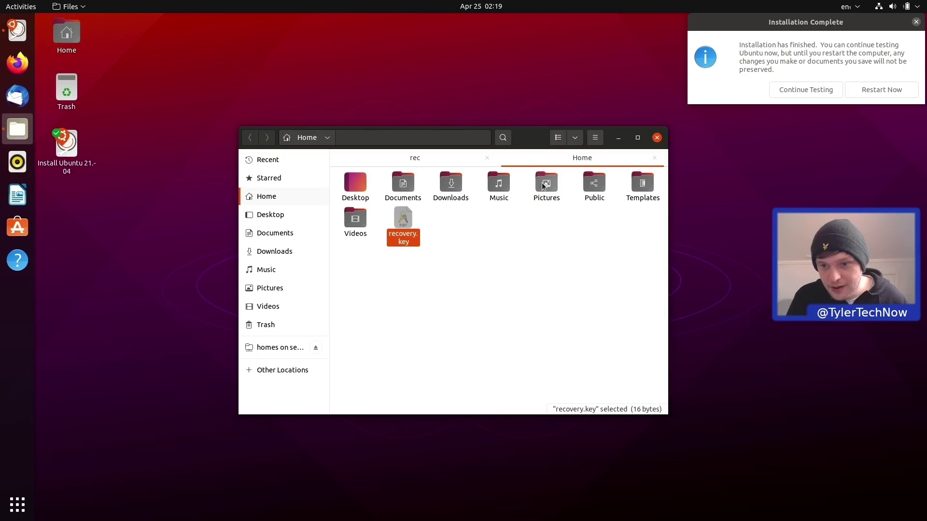
left_click(431, 161)
right_click(415, 225)
left_click(429, 258)
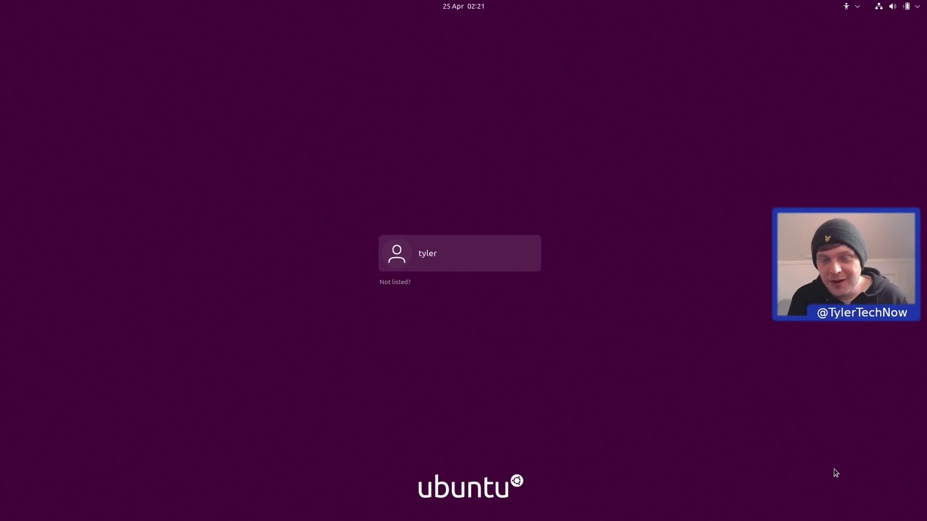
Select the user on the login screen and keep the default 'Ubuntu' session.
left_click(485, 251)
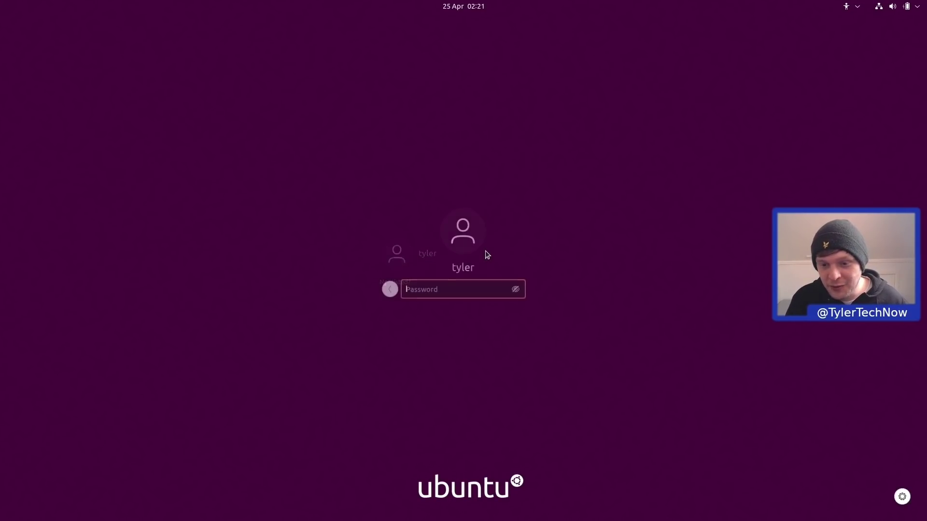
left_click(902, 497)
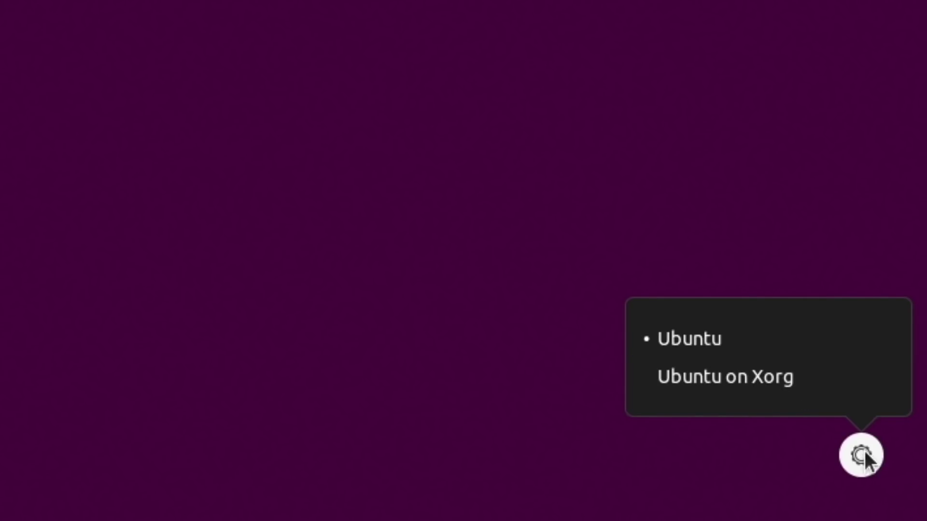
left_click(67, 57)
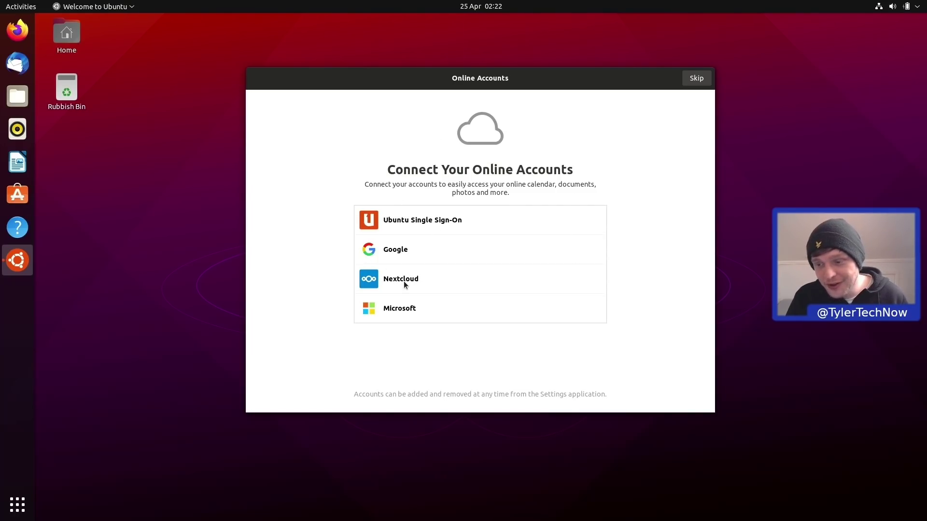
Skip Online Accounts, pass the Help improve Ubuntu and Privacy pages, and click Done.
left_click(695, 83)
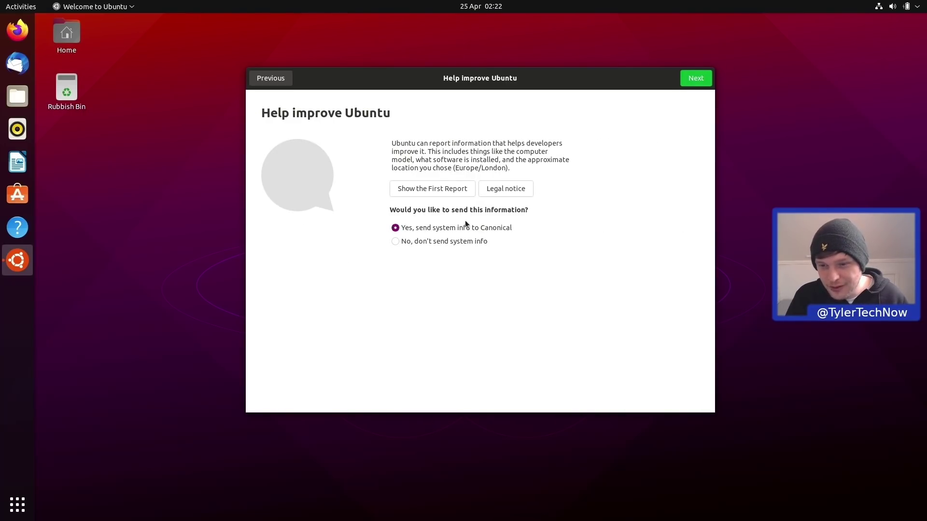
left_click(687, 80)
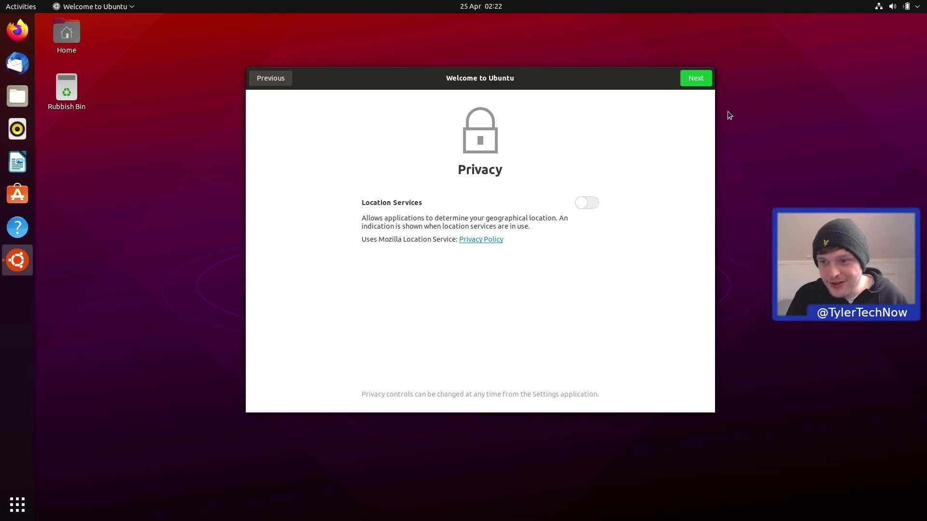
left_click(695, 78)
left_click(694, 78)
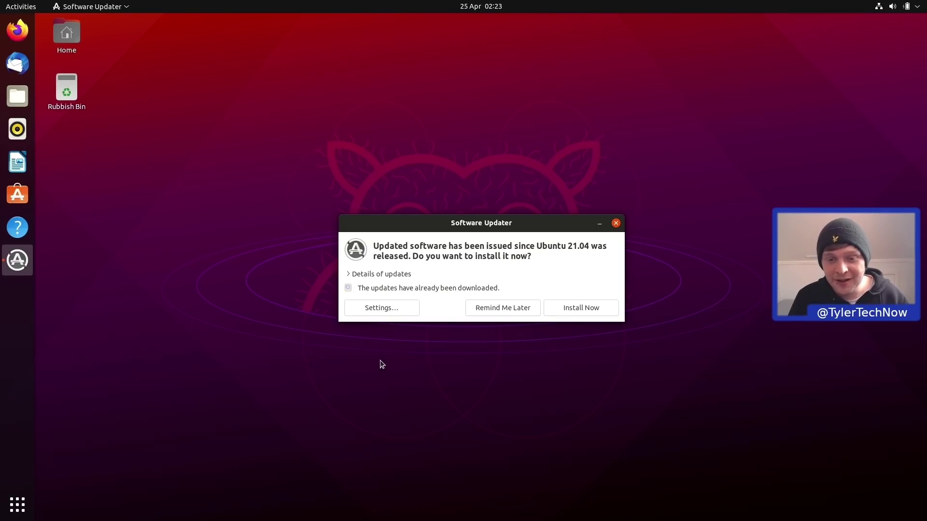
Expand 'Details of updates' to list the pending security and other updates.
left_click(394, 276)
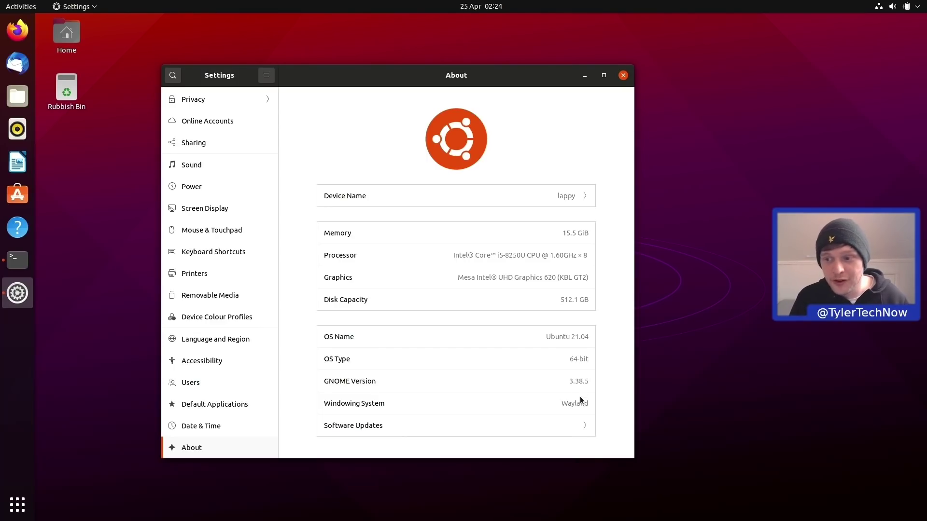
Close the Settings window and bring the running Terminal window back to the front.
left_click(623, 76)
left_click(20, 265)
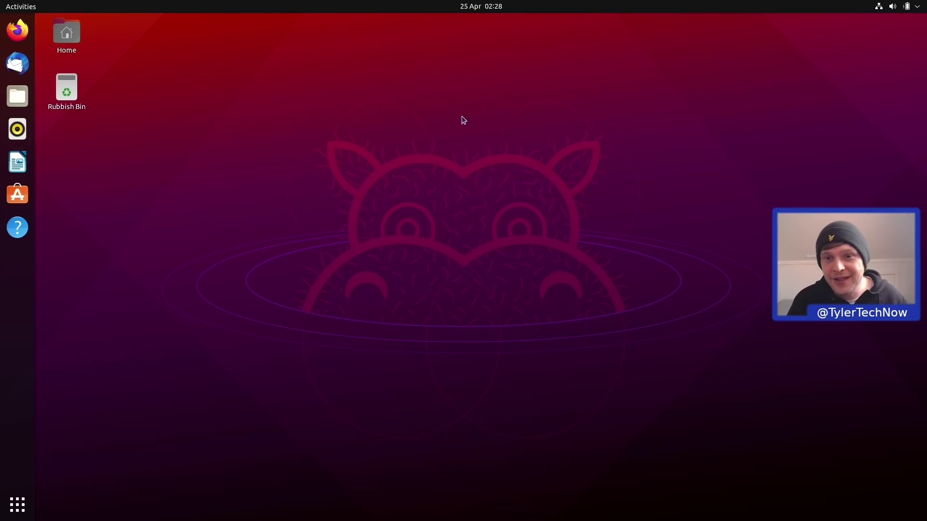
left_click(489, 8)
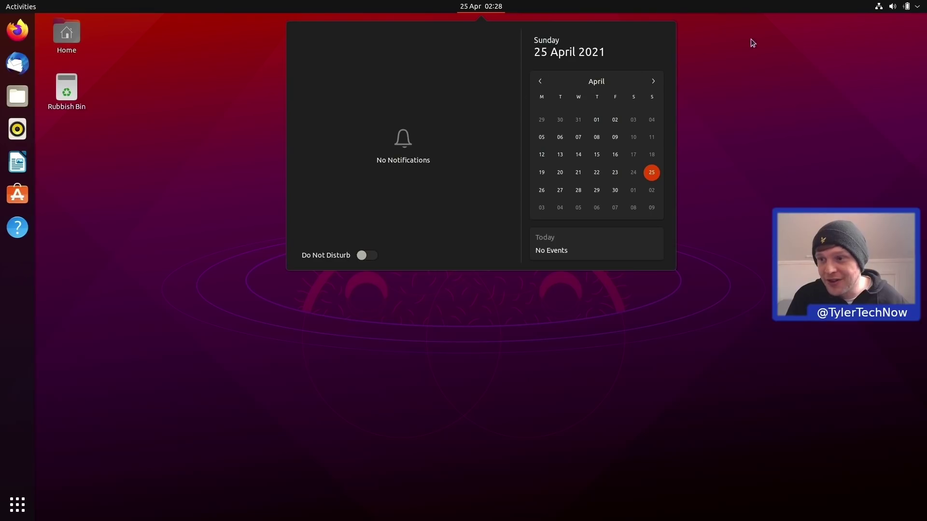
mouse_move(904, 5)
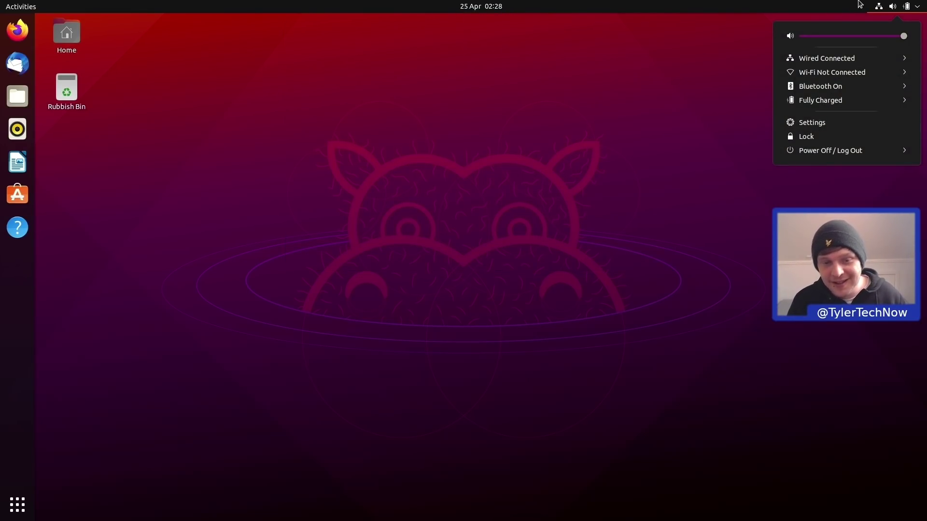
left_click(557, 129)
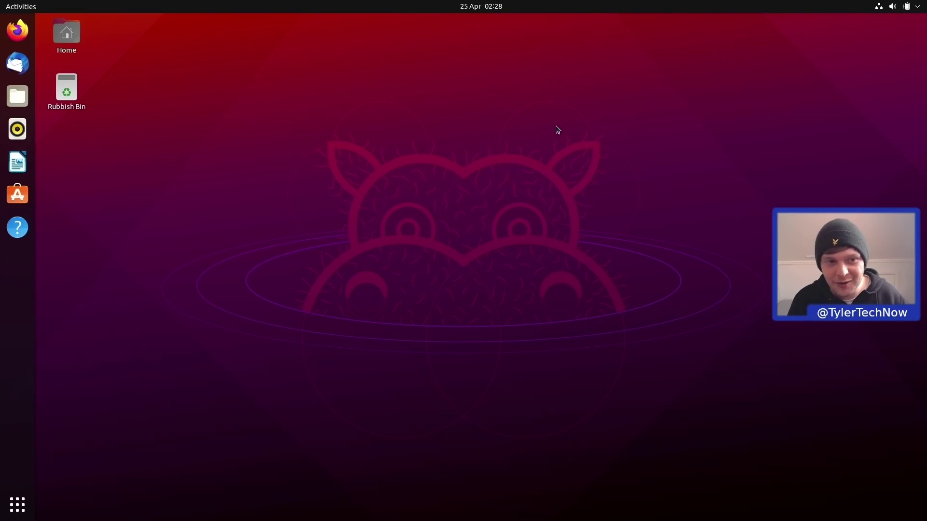
Open the desktop icon Settings window from the desktop menu and centre it on screen.
right_click(413, 69)
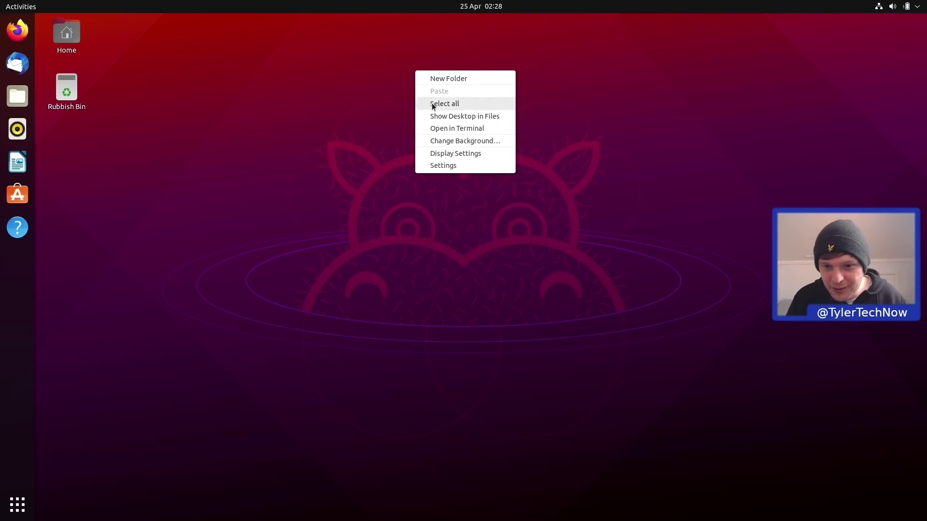
left_click(450, 167)
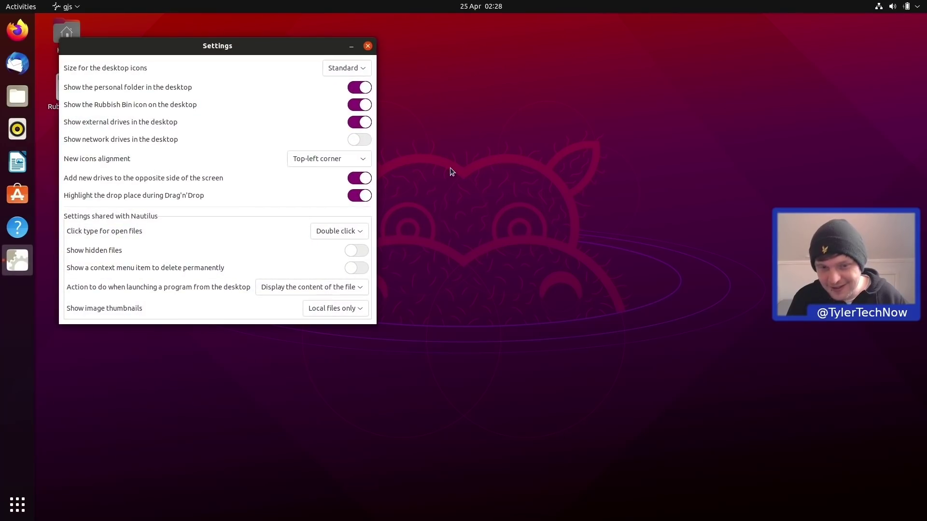
left_click_drag(228, 48, 454, 120)
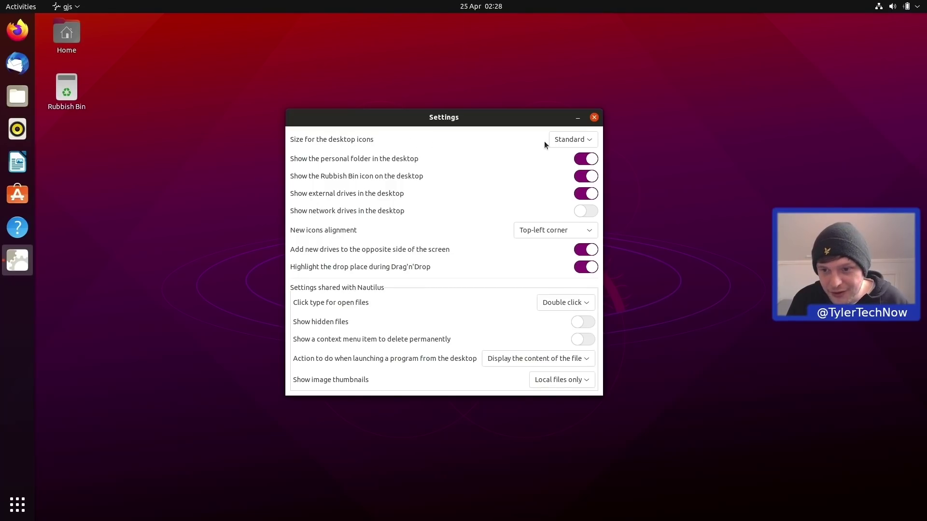
Try the Tiny, Small and Large desktop icon sizes, then settle on Small.
left_click(576, 142)
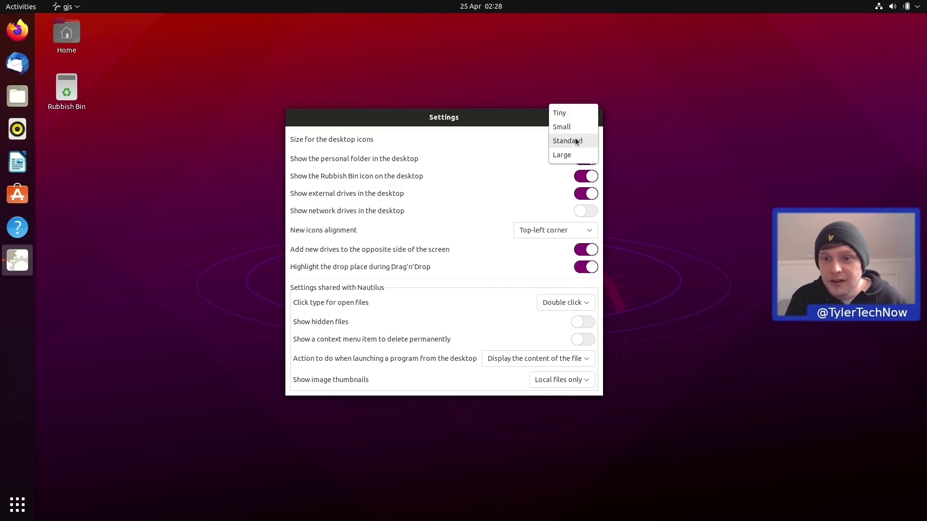
left_click(570, 114)
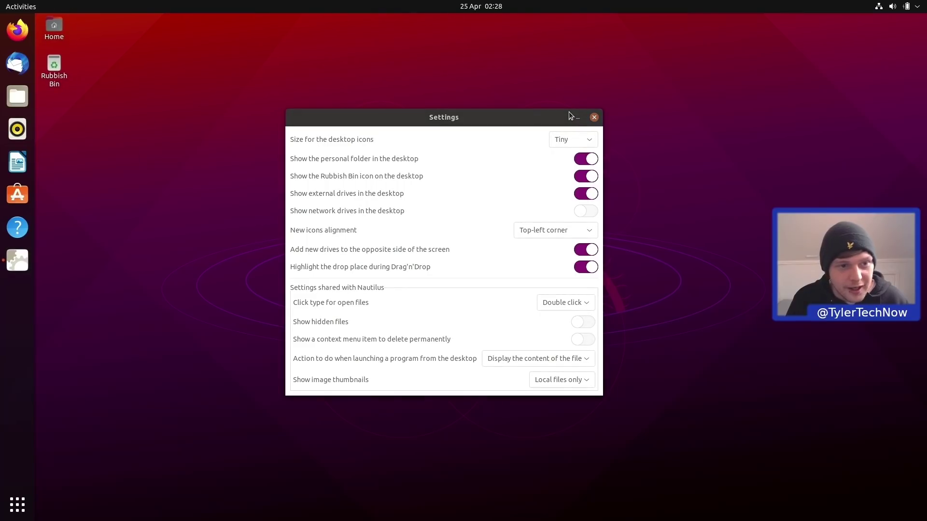
left_click(570, 141)
left_click(568, 153)
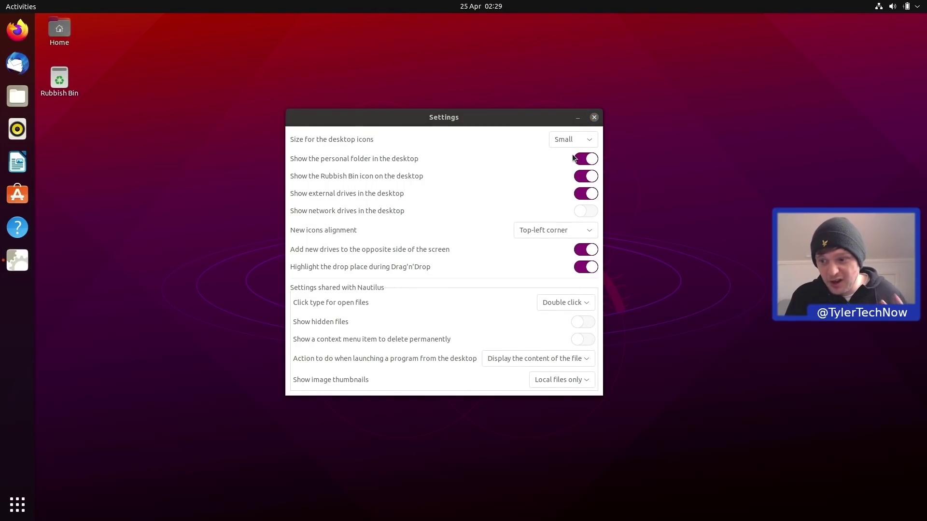
left_click(574, 141)
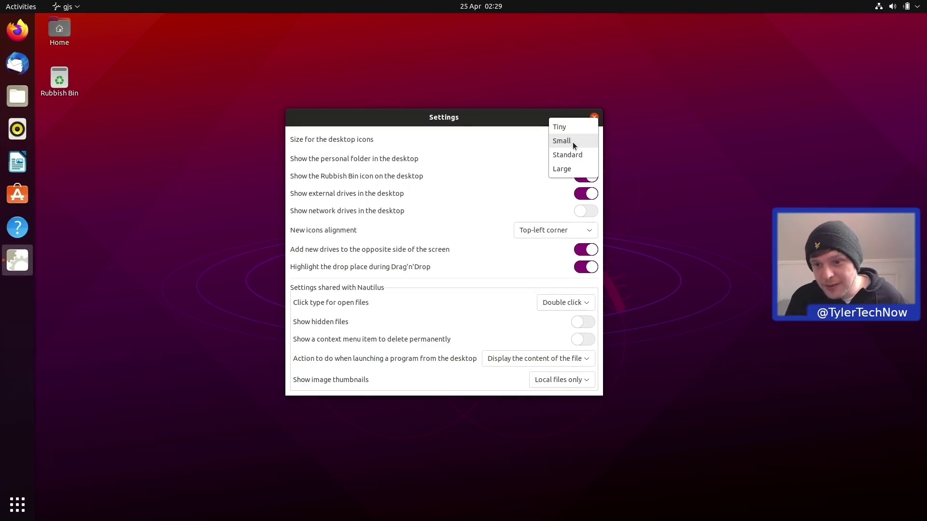
left_click(577, 169)
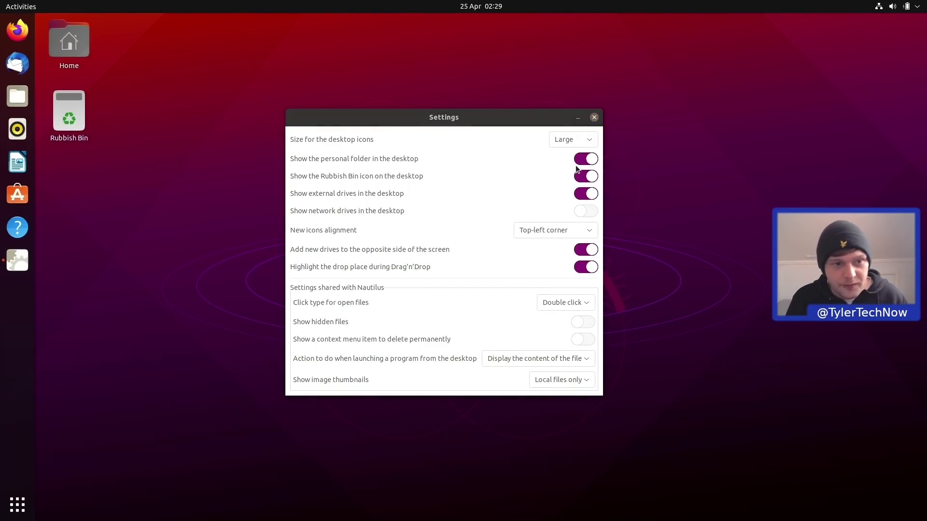
left_click(567, 141)
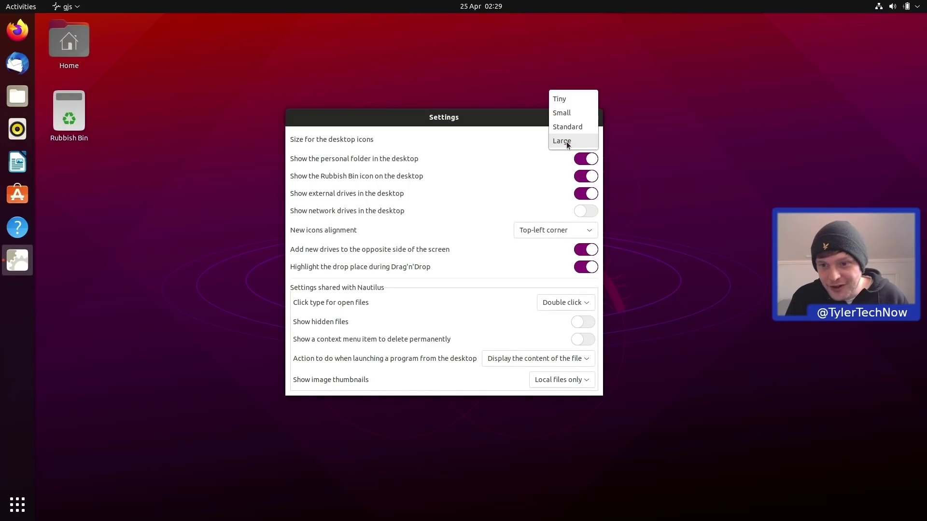
left_click(568, 114)
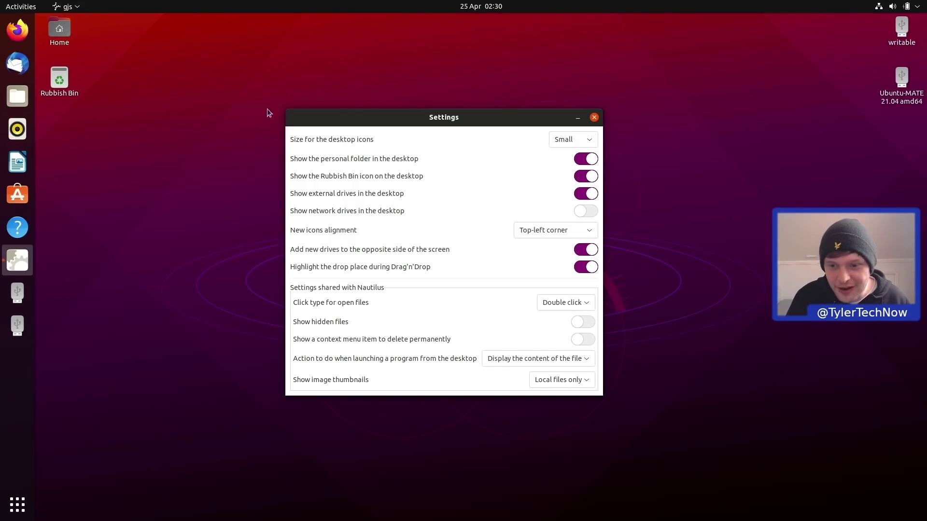
Align new icons to the top-right corner and move Home and Rubbish Bin to the right.
left_click(545, 233)
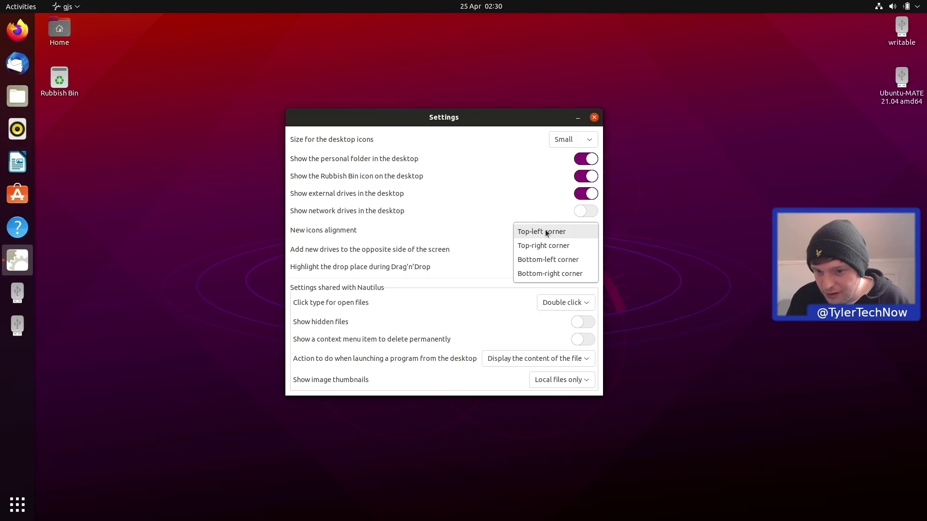
left_click(552, 246)
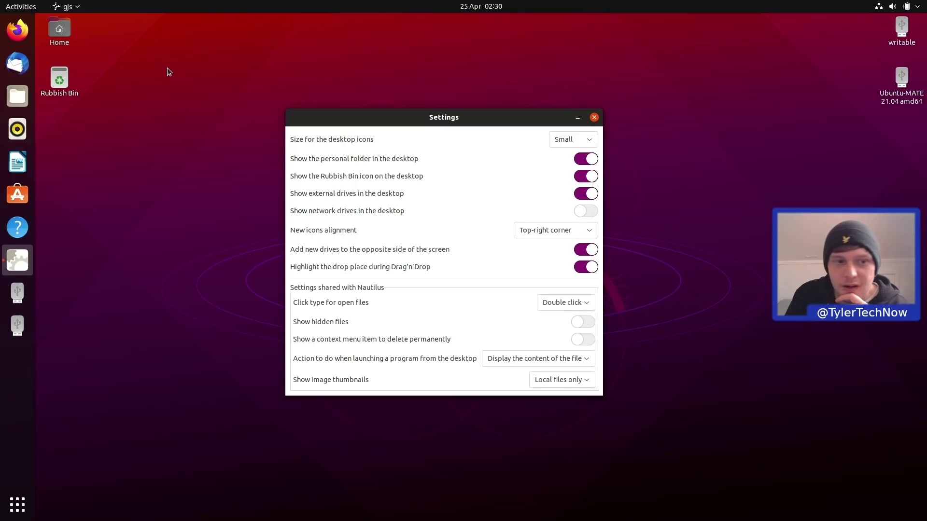
left_click_drag(146, 27, 66, 102)
right_click(151, 57)
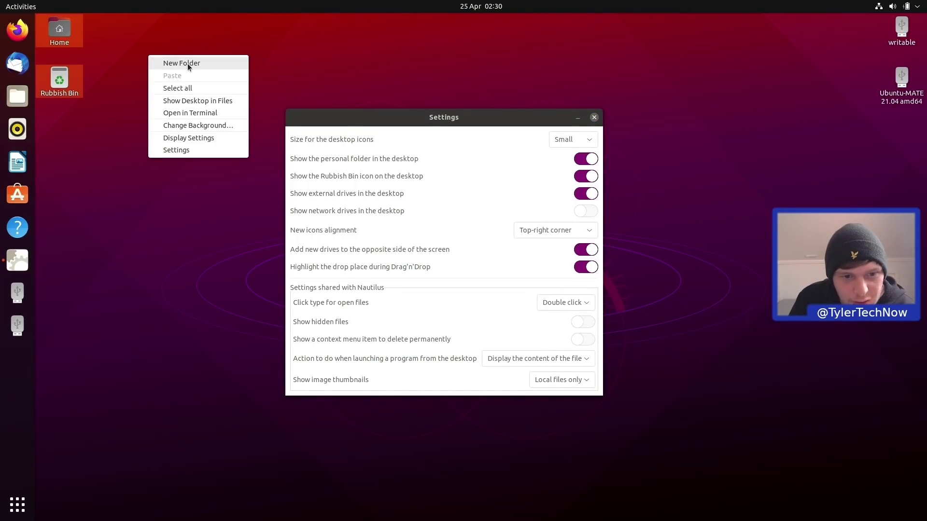
left_click(176, 213)
left_click_drag(62, 28, 893, 146)
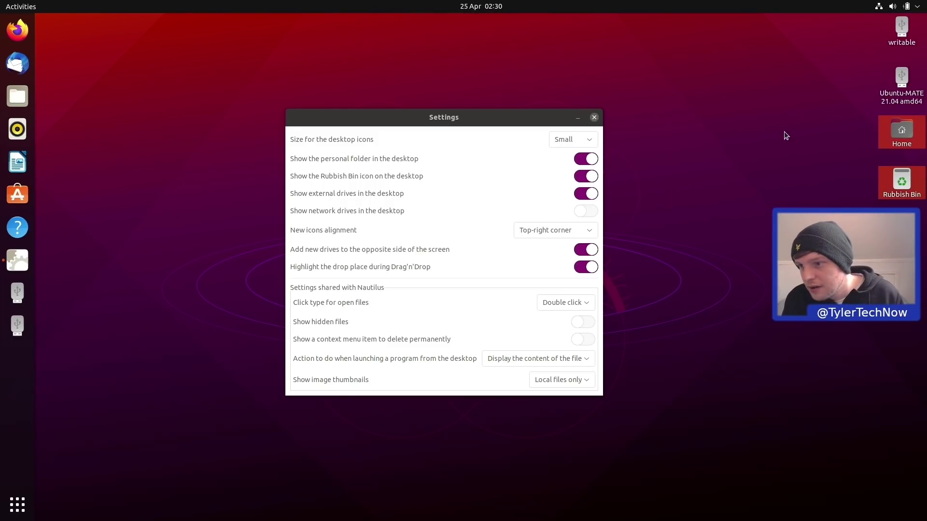
Rearrange the right column so Home and Rubbish Bin sit above the two drive icons.
left_click_drag(866, 20, 912, 103)
left_click_drag(912, 24, 771, 82)
left_click_drag(866, 86, 908, 82)
left_click_drag(667, 51, 775, 157)
left_click_drag(763, 94, 890, 126)
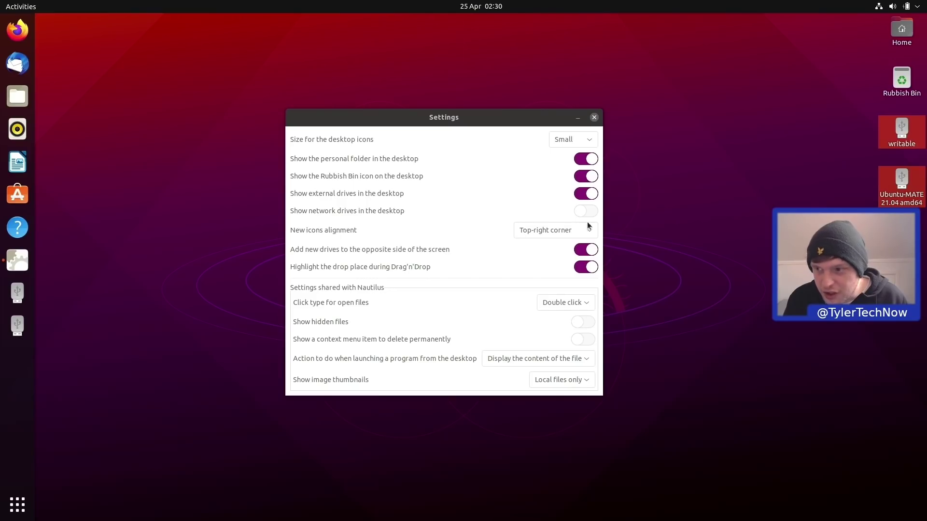
left_click(738, 65)
mouse_move(901, 28)
left_mouse_down()
mouse_move(730, 52)
mouse_move(53, 46)
mouse_move(678, 46)
mouse_move(924, 34)
mouse_move(899, 44)
mouse_move(884, 40)
mouse_move(892, 31)
left_mouse_up()
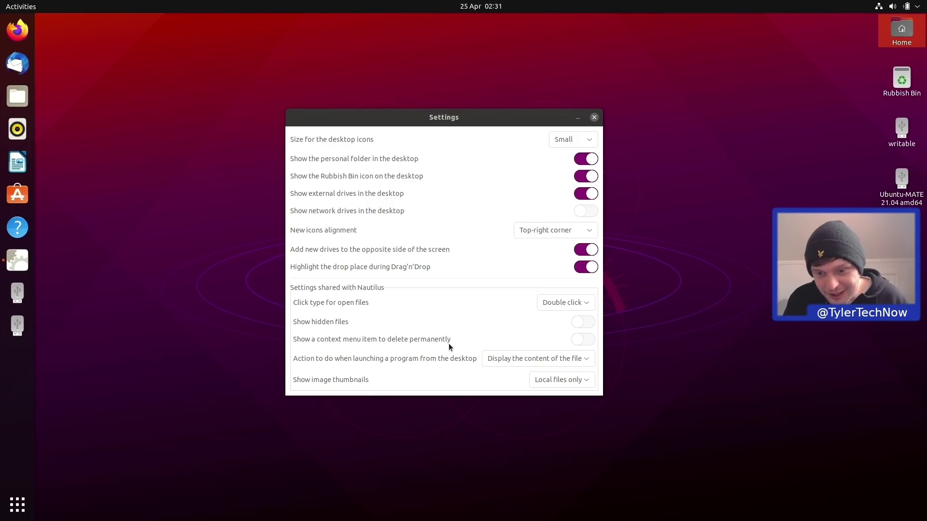
Enable the permanent-delete option in context menus and check the Home icon's menu.
left_click(585, 338)
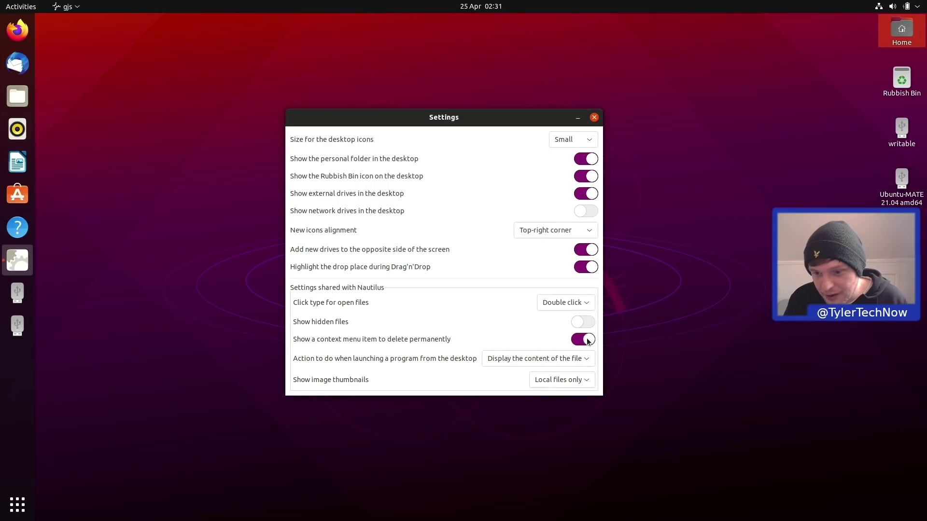
right_click(899, 35)
left_click(854, 161)
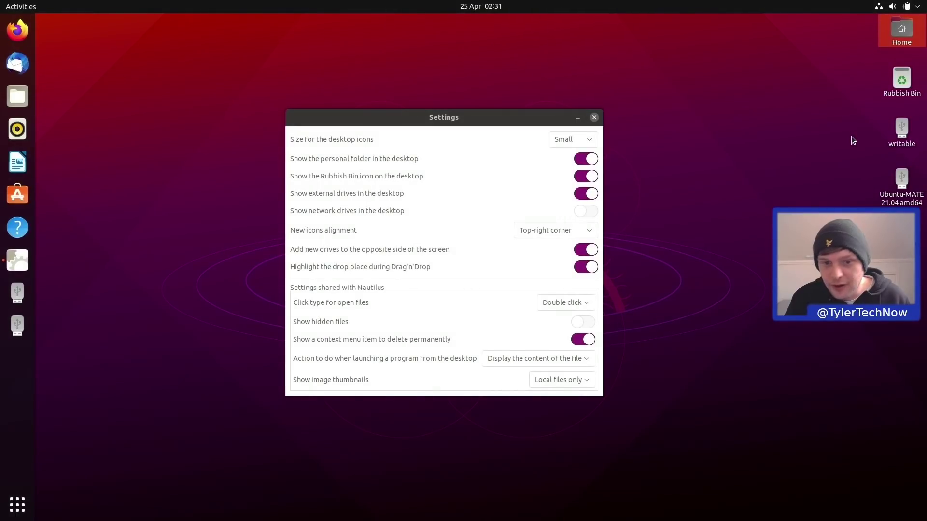
Open Pictures in Files, move the screenshot onto the desktop, then drag it back into Pictures.
left_click(17, 96)
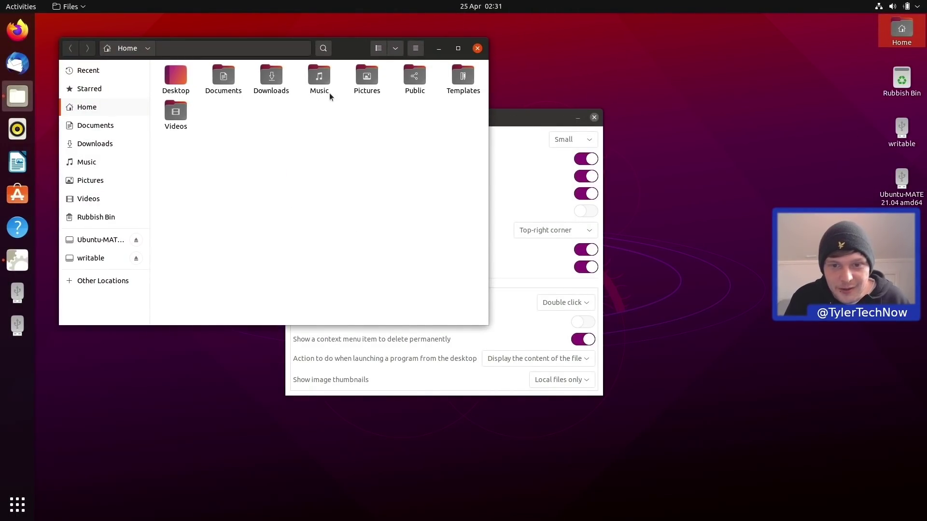
left_click(373, 83)
double_click(373, 83)
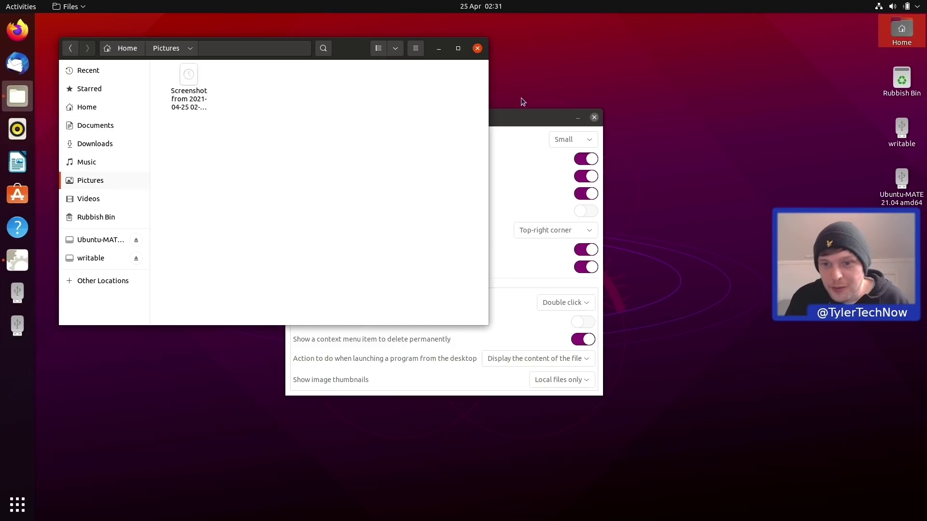
left_click(576, 119)
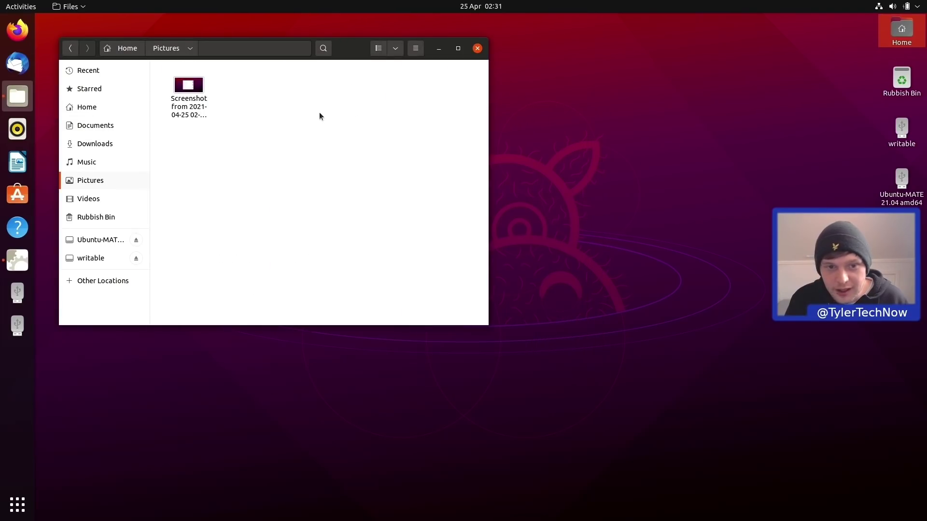
left_click(194, 93)
left_click_drag(194, 93, 837, 45)
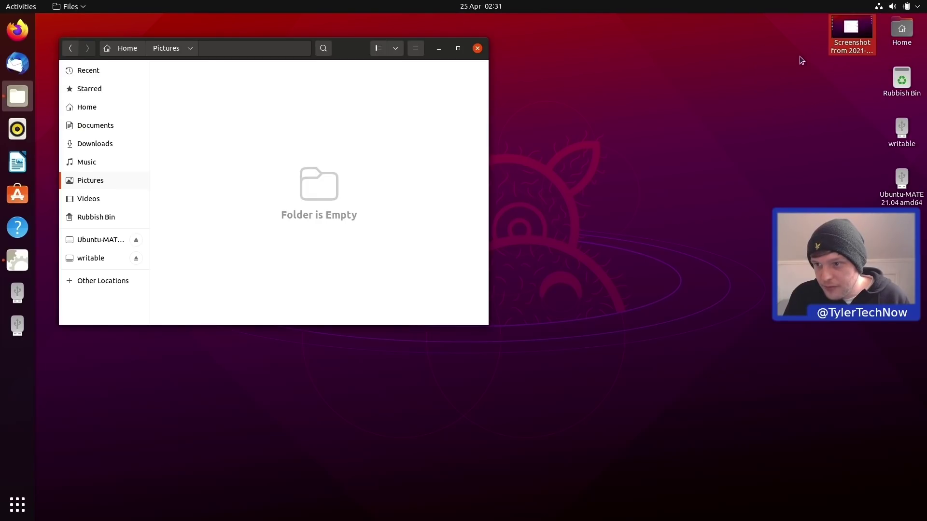
right_click(843, 38)
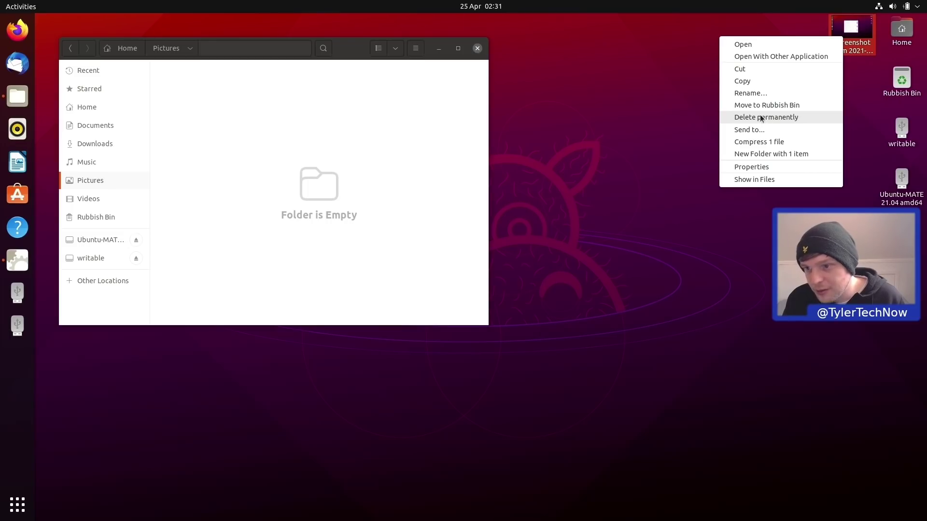
left_click(841, 46)
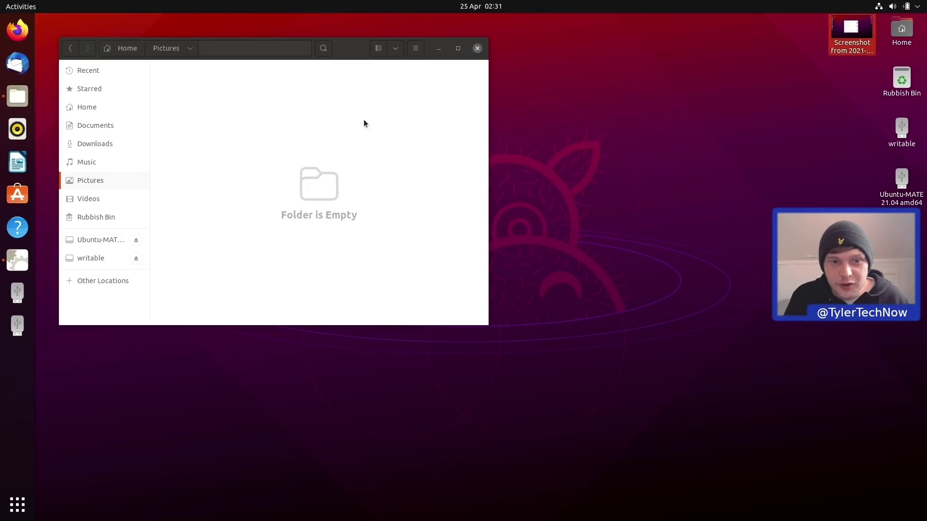
left_click_drag(850, 30, 171, 85)
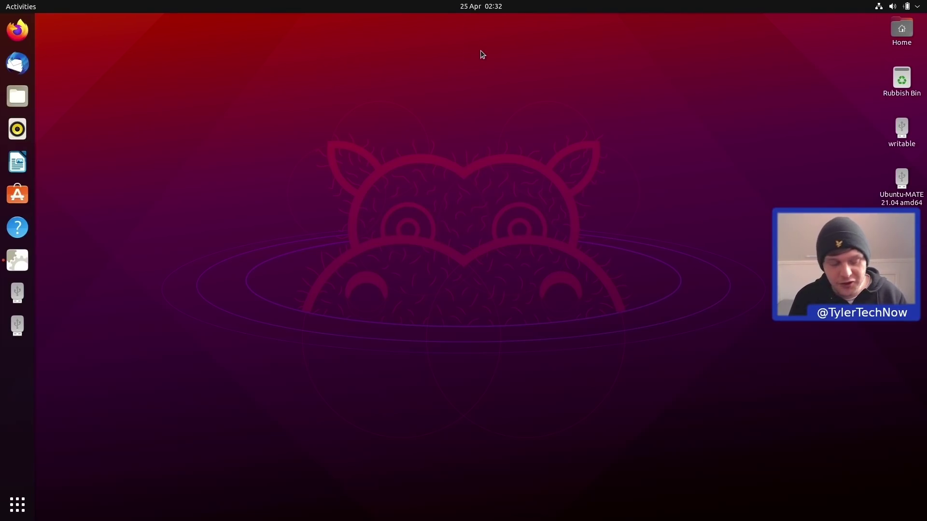
Search 'power' to reach Power settings and switch the Power Mode to Performance.
key("super")
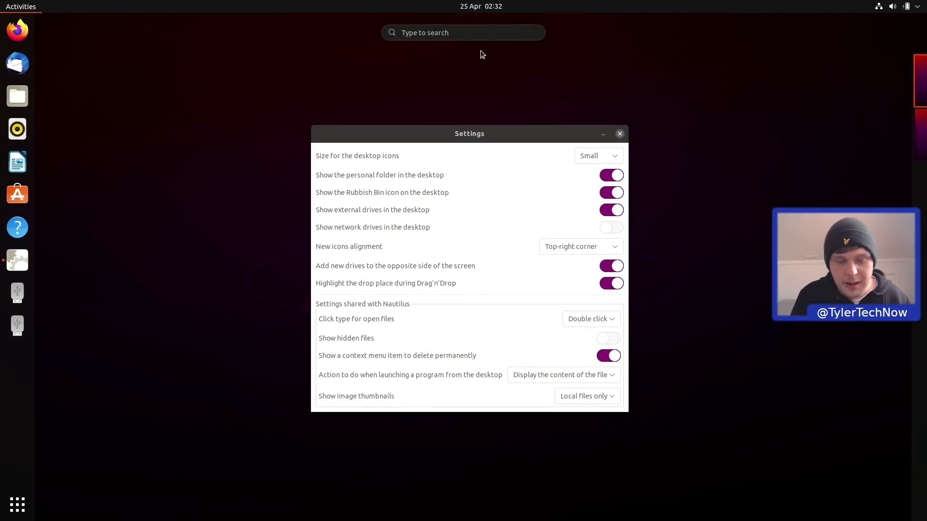
type("power")
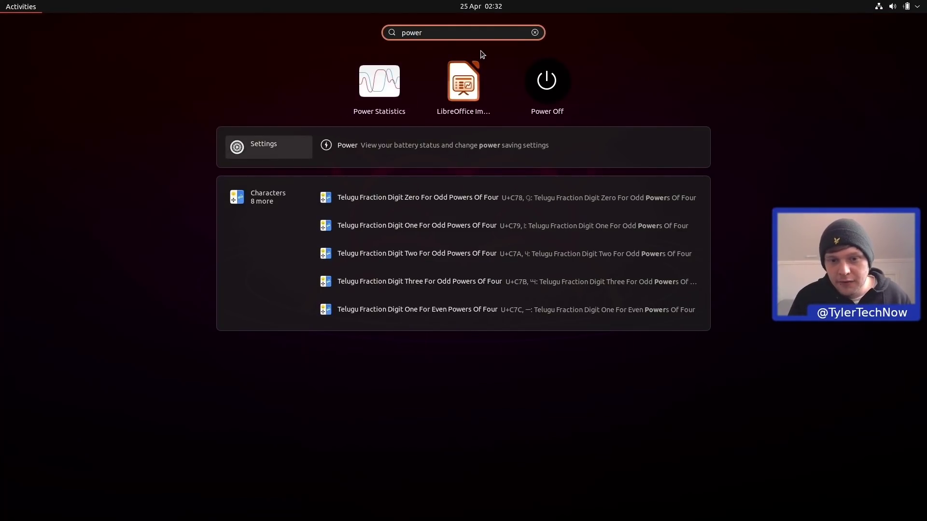
key("Return")
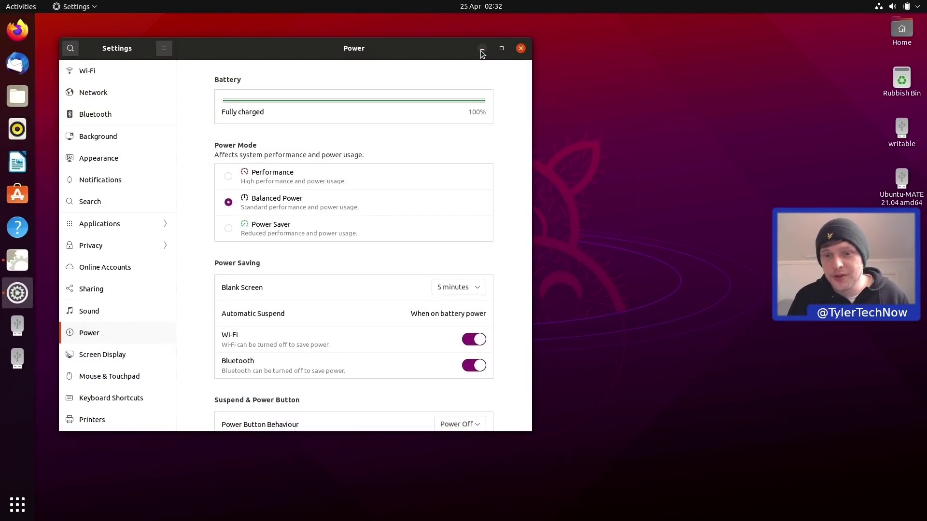
left_click_drag(304, 54, 443, 54)
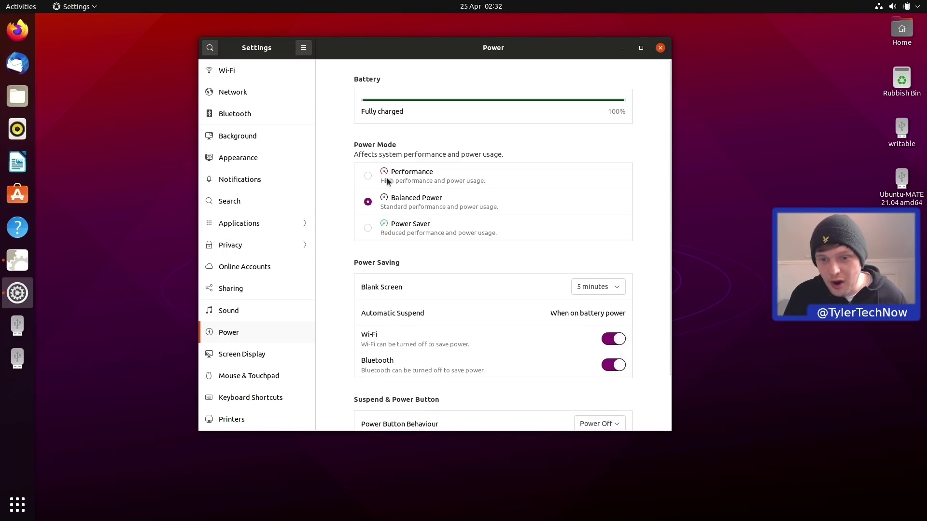
left_click(368, 176)
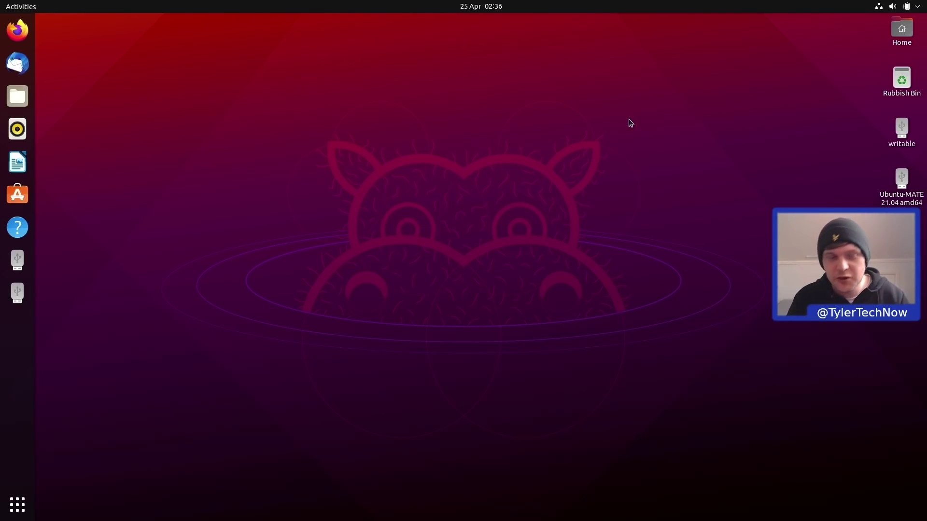
Close the Files Home window and open a new terminal with Ctrl+Alt+T.
left_click(4, 98)
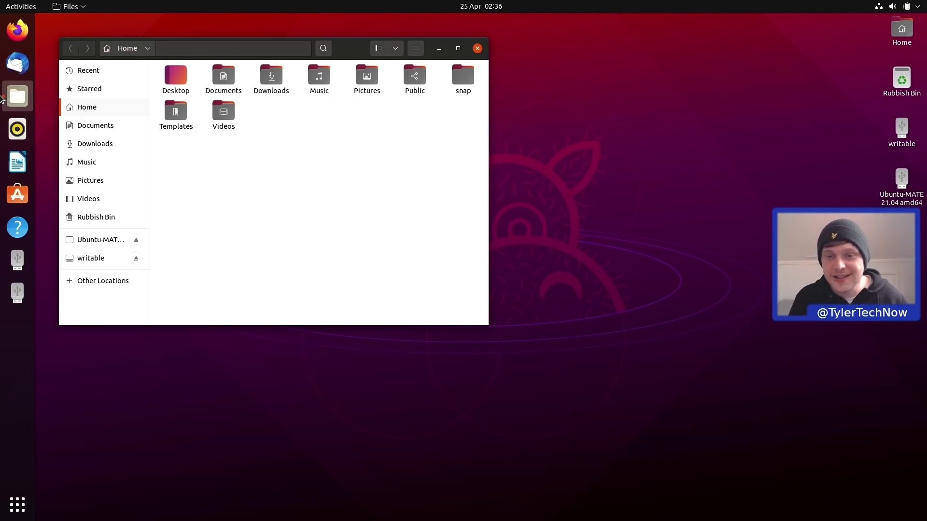
left_click(476, 49)
key("ctrl+alt+t")
Run neofetch for the system summary, centre the terminal, then run 'snap list'.
type("neofetch")
key("Return")
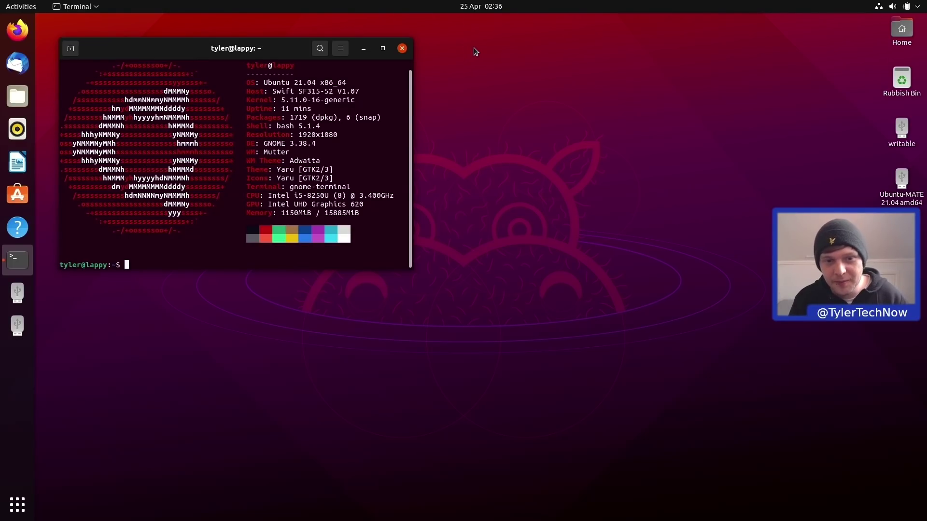
left_click_drag(273, 52, 440, 143)
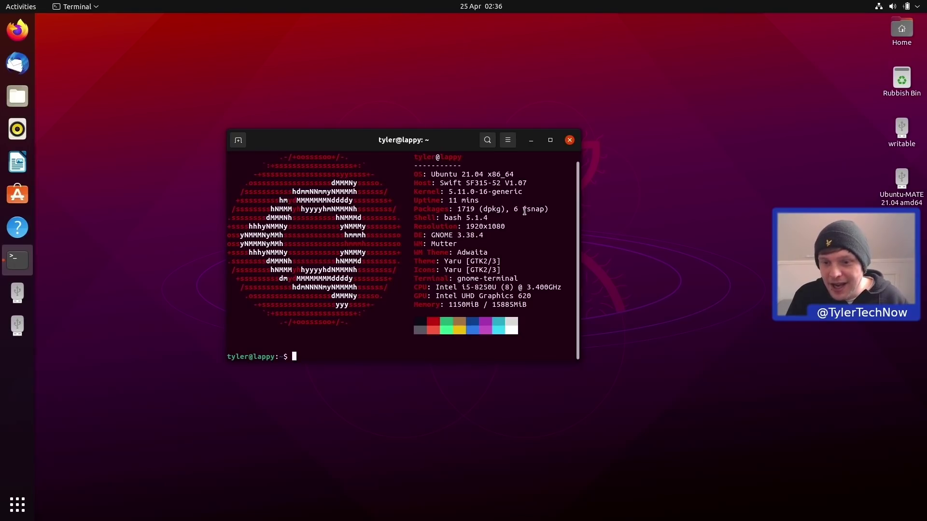
type("snap list")
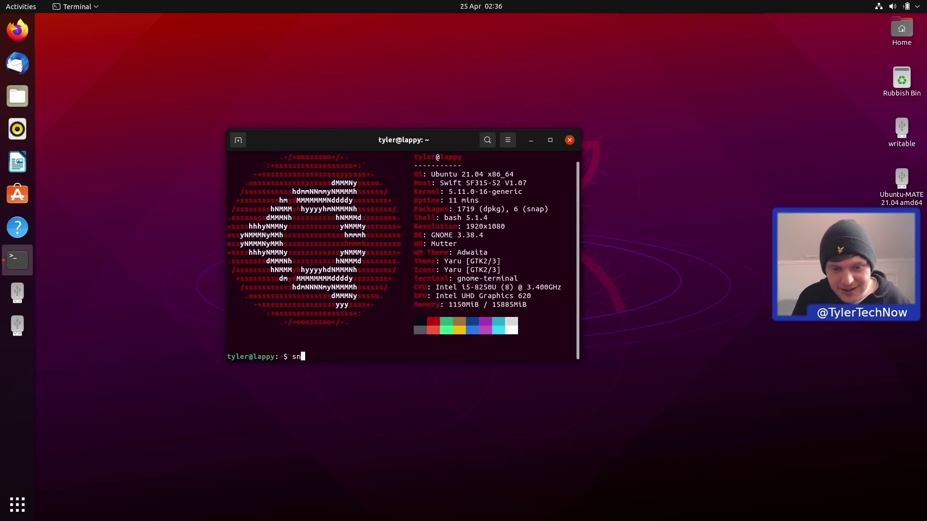
key("Return")
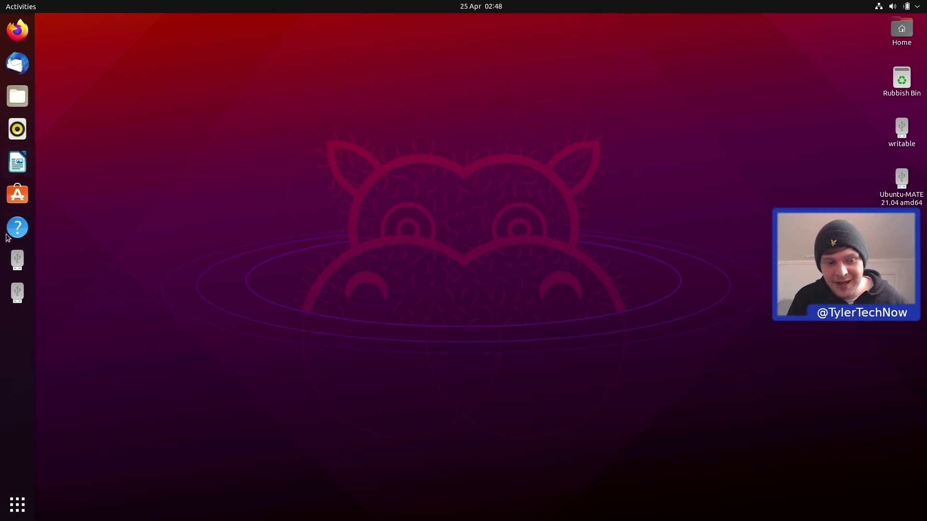
Browse the applications overview and search for 'fire', then cancel the search.
left_click(18, 507)
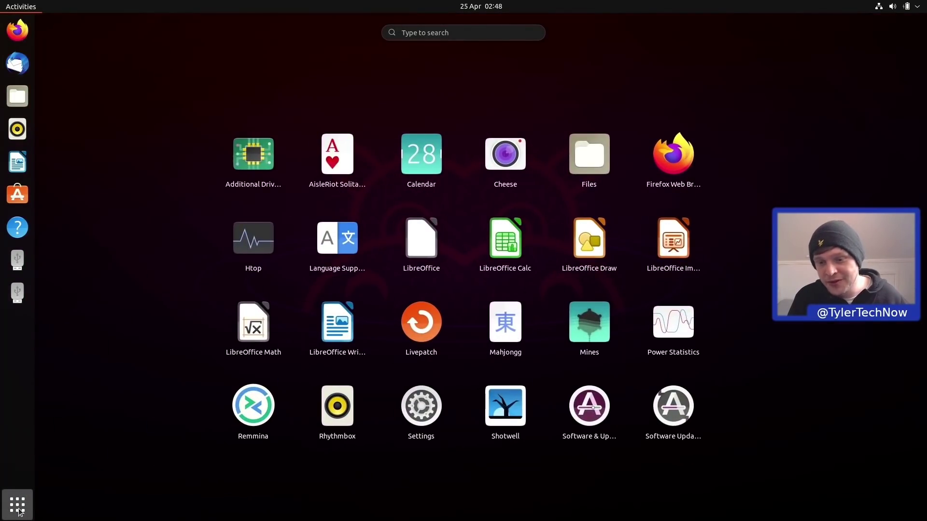
left_click(18, 505)
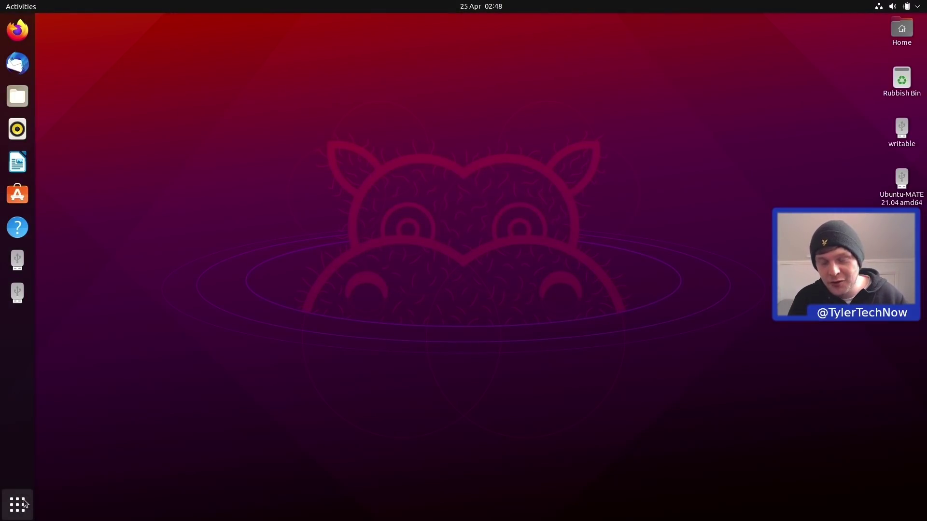
left_click(18, 505)
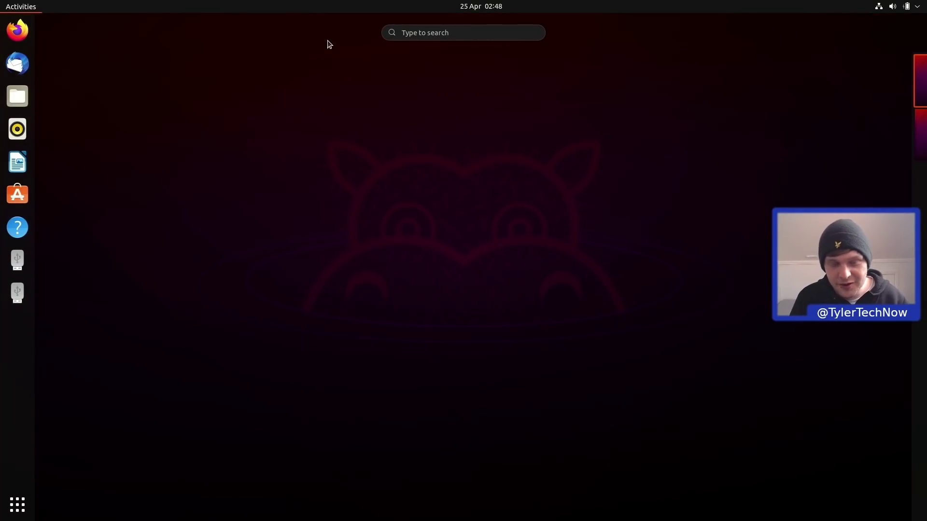
type("fire")
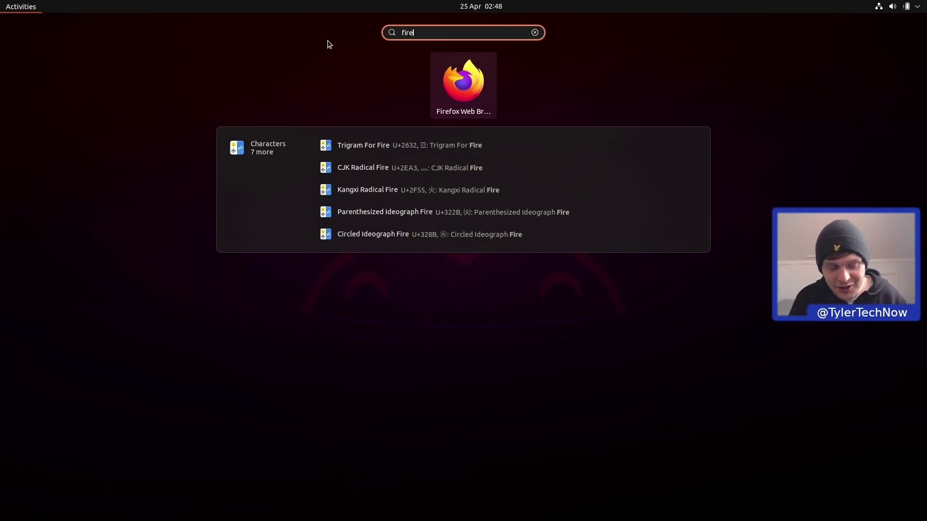
key("Escape")
key("Escape")
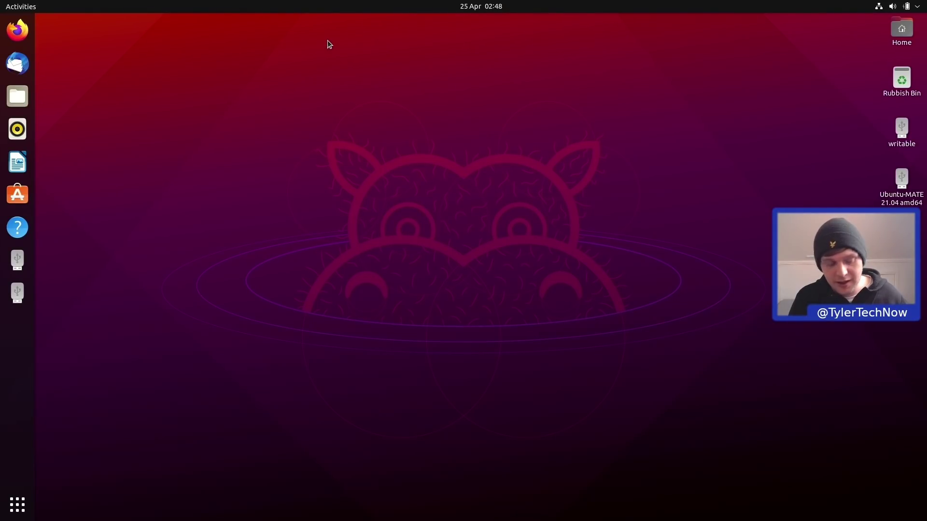
Open Files on Home, centre its window, and launch Firefox from the applications grid.
key("super+a")
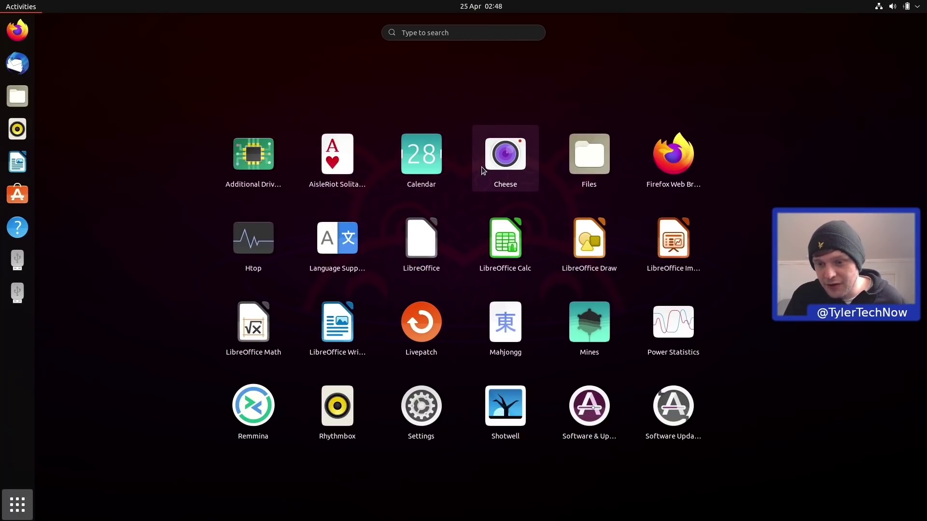
left_click(586, 157)
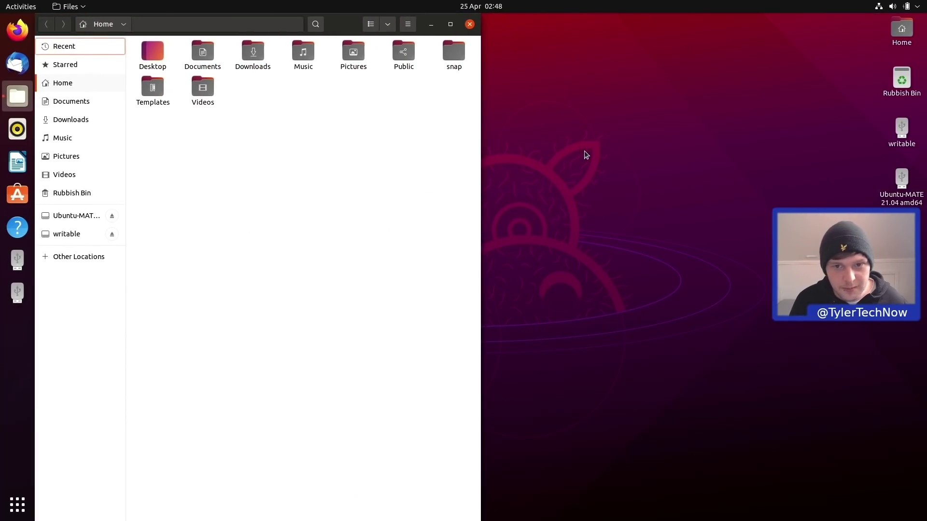
left_click_drag(345, 32, 597, 85)
key("super+a")
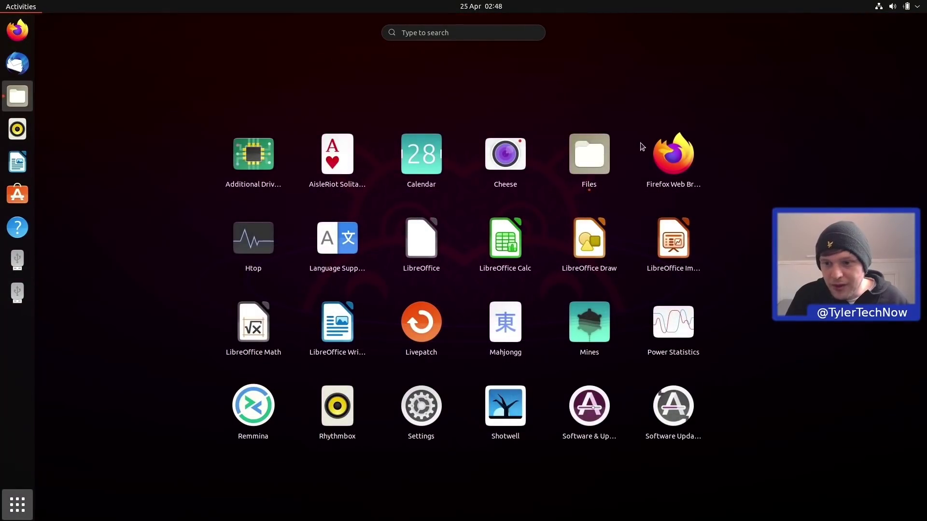
left_click(664, 166)
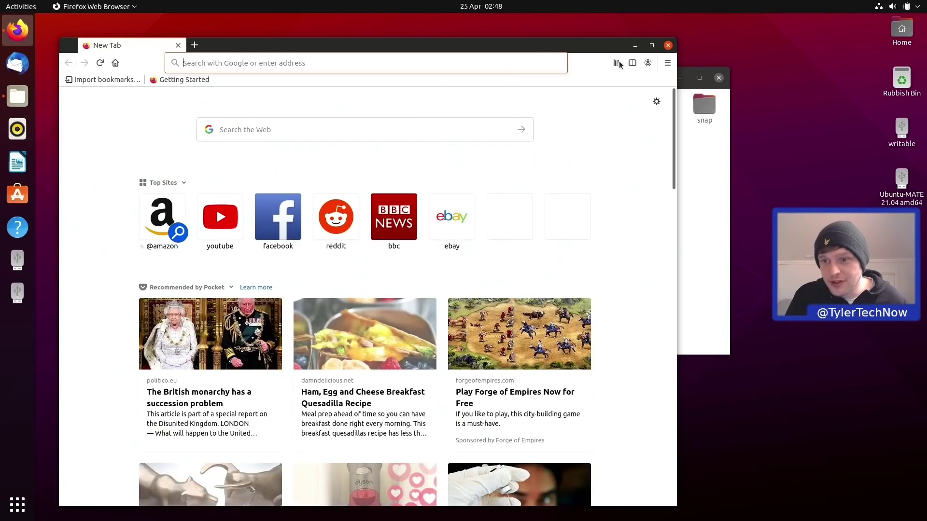
Confirm via Help > About Firefox that the version is 87.0 (64-bit), then show the app grid.
left_click(618, 63)
left_click(667, 63)
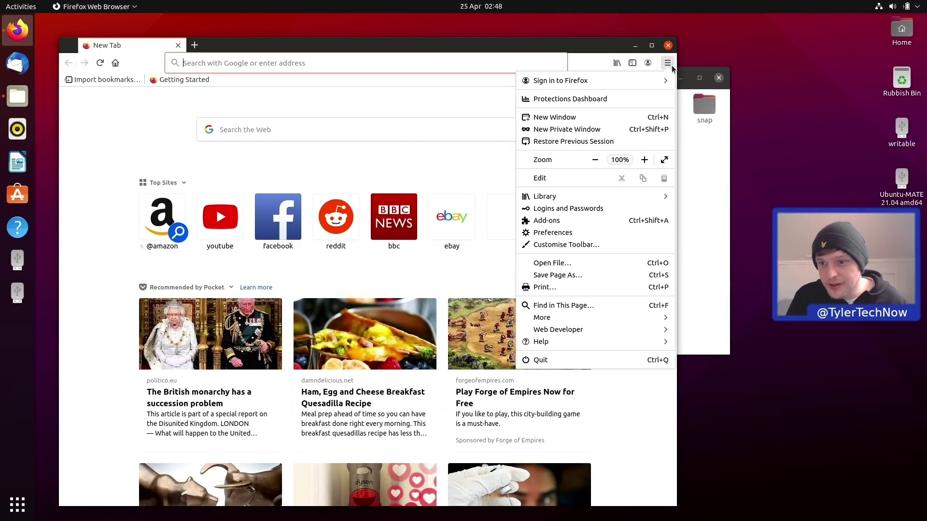
left_click(563, 344)
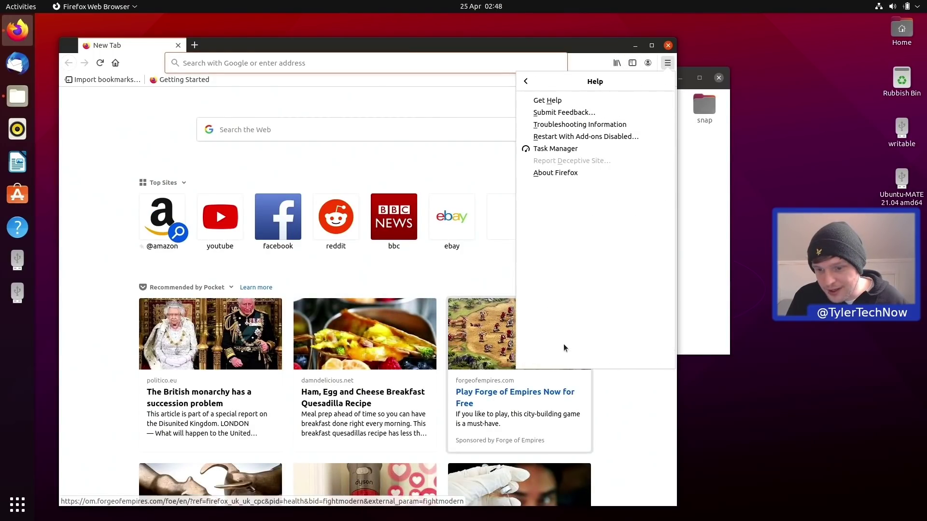
left_click(554, 172)
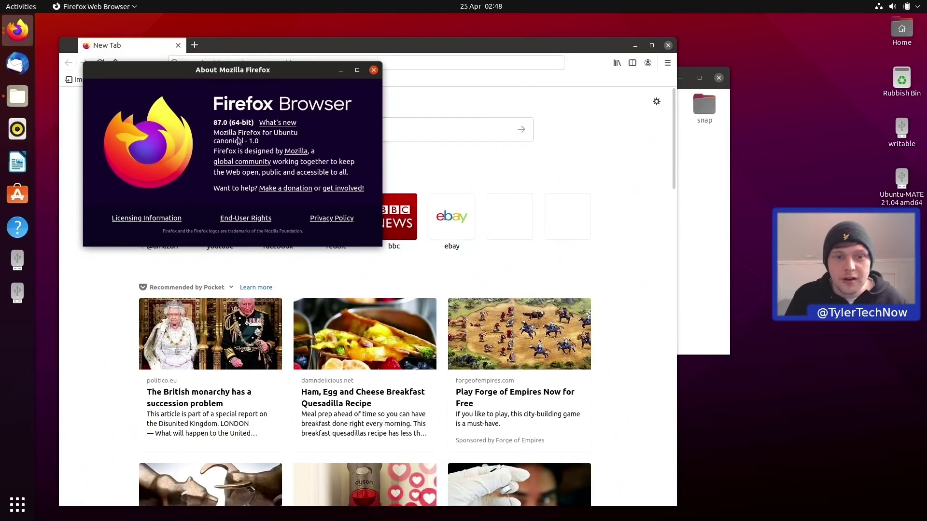
left_click(373, 70)
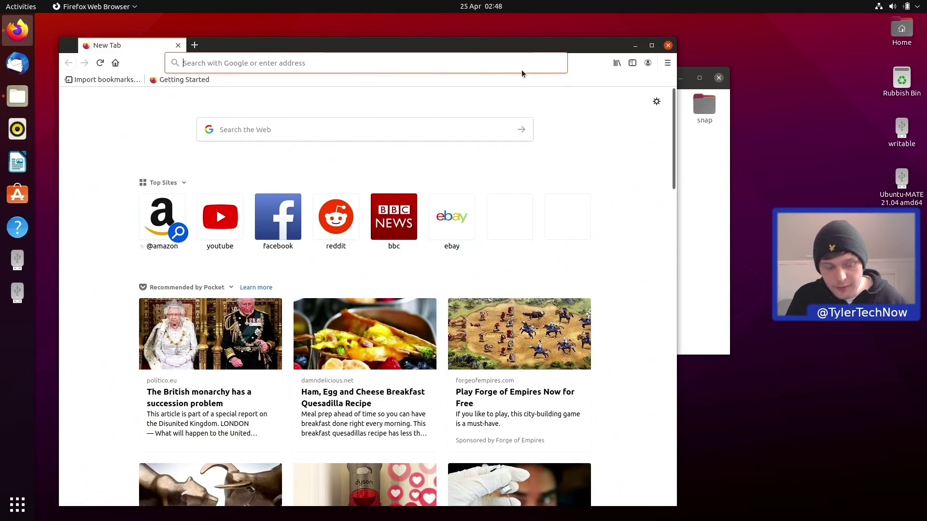
key("super+a")
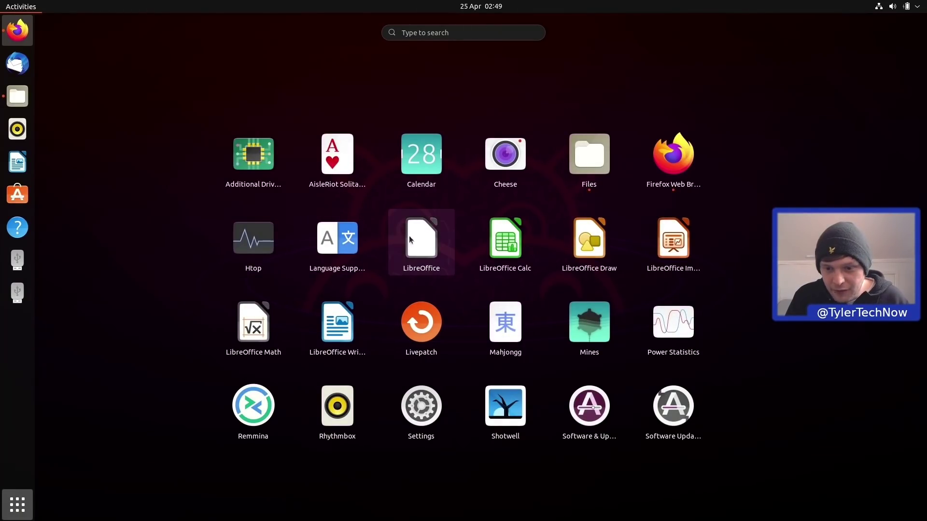
Check LibreOffice's version (7.1.2.2) under Help > About, then type some test text.
key("Escape")
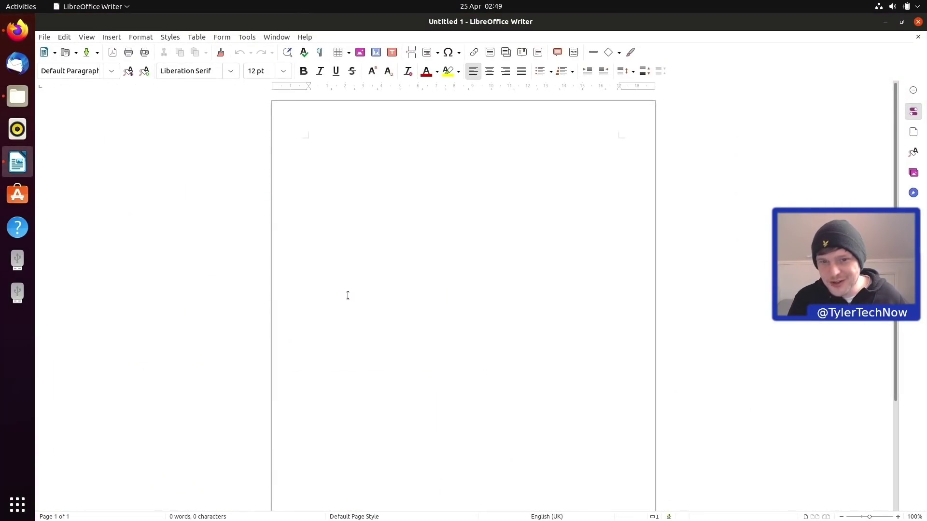
left_click(305, 38)
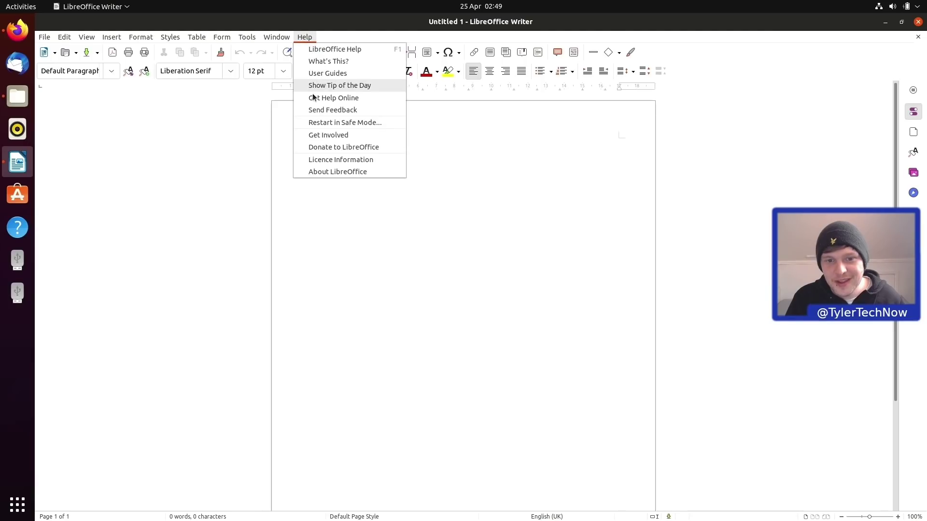
left_click(323, 172)
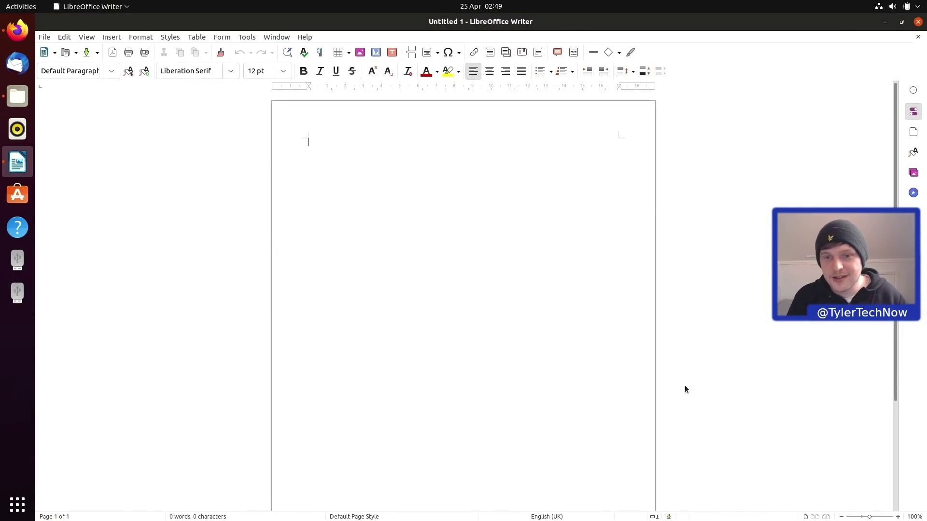
type("dgdfg")
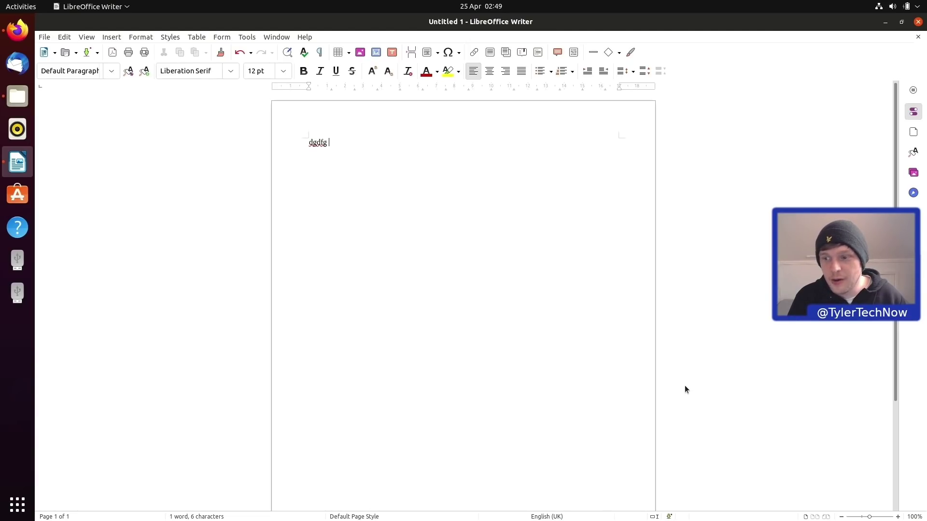
Close the untitled Writer document without saving and show all applications.
left_click(918, 21)
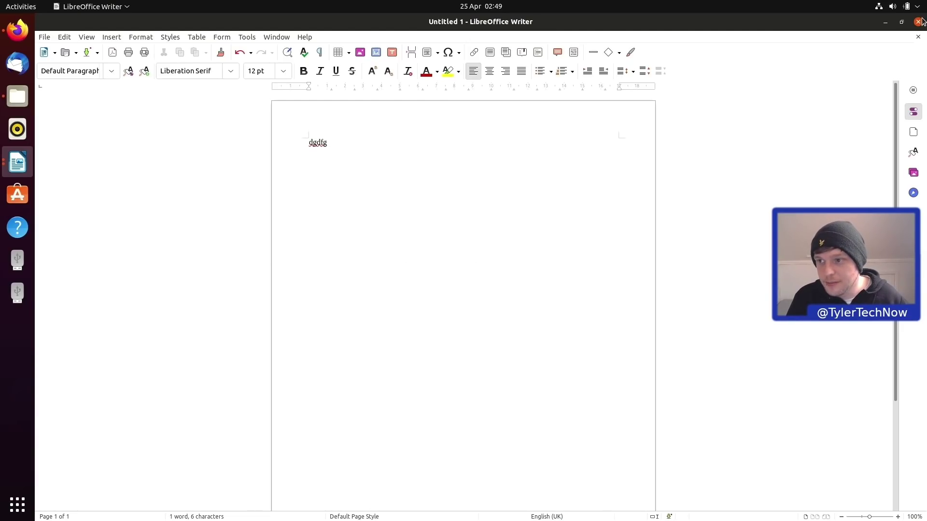
left_click(389, 293)
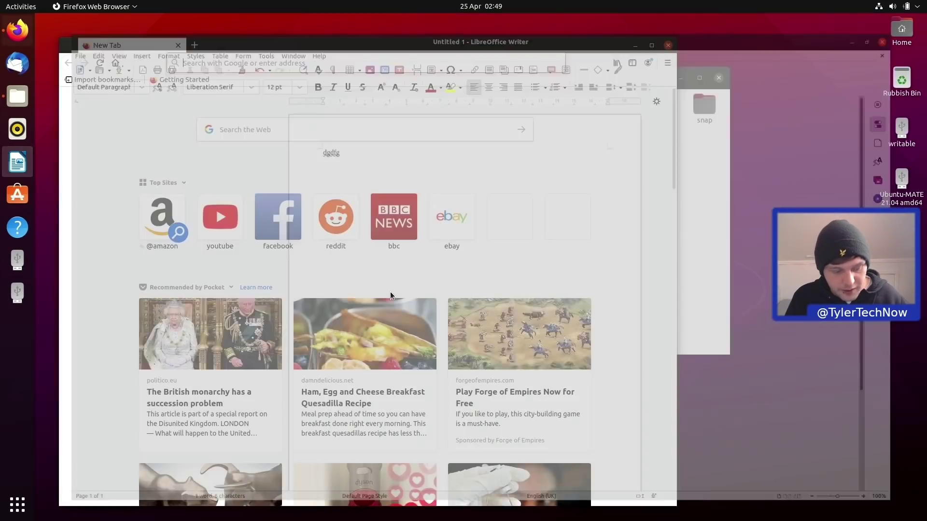
key("super+a")
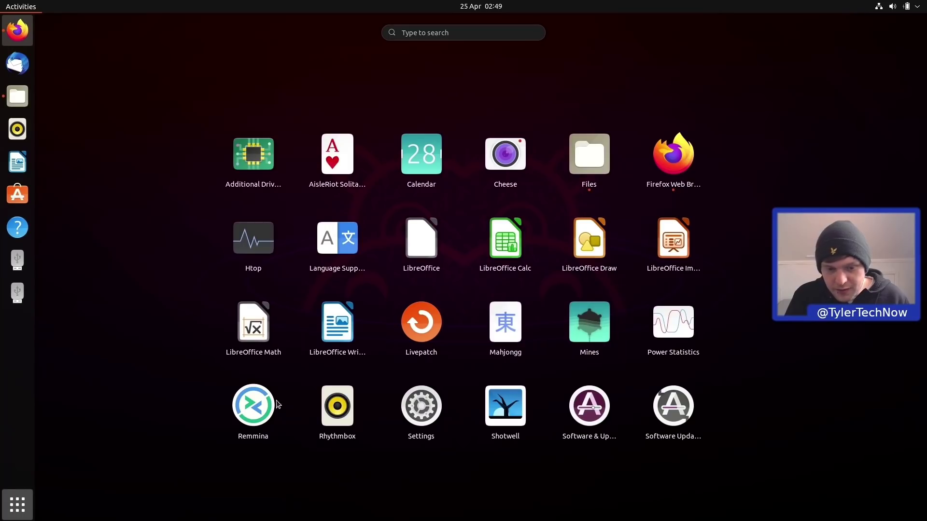
Launch Rhythmbox, drag its window over Firefox, then show the app grid's second page.
left_click(337, 405)
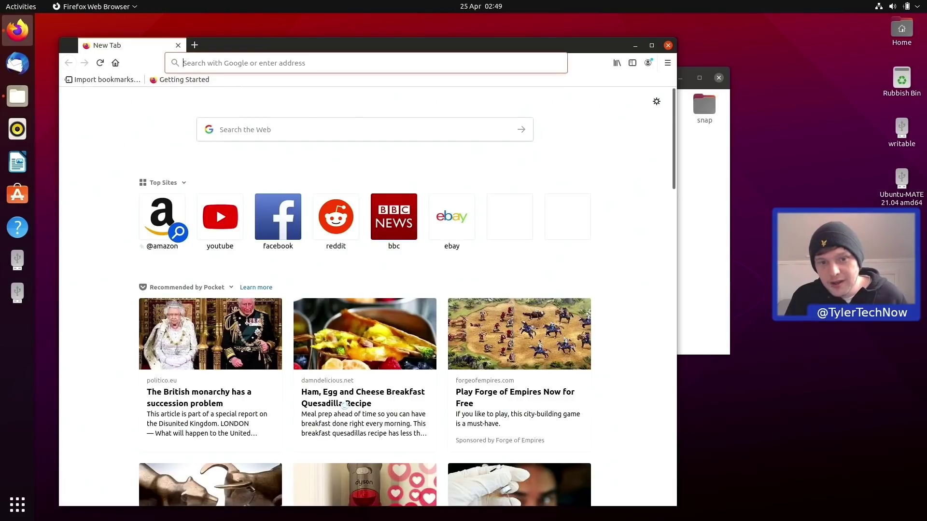
left_click_drag(201, 85, 364, 143)
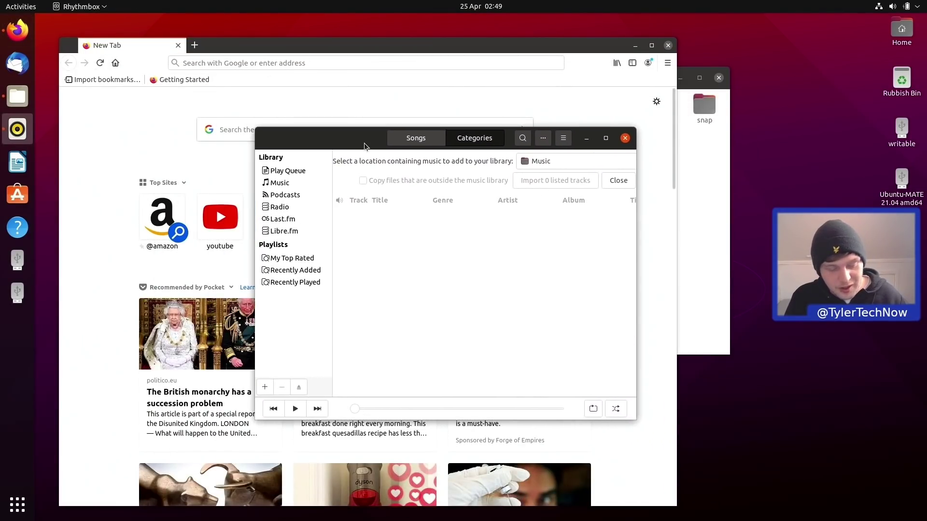
key("super+a")
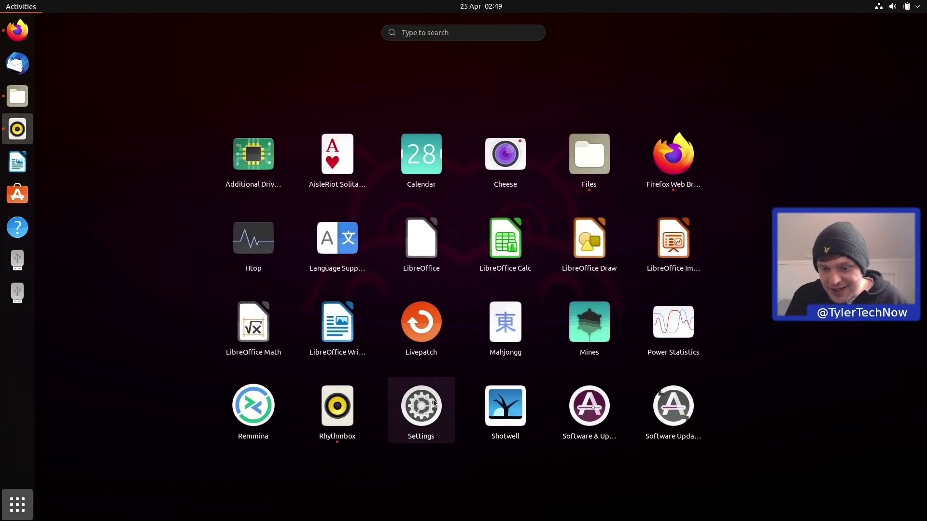
scroll(510, 415, "down", 1)
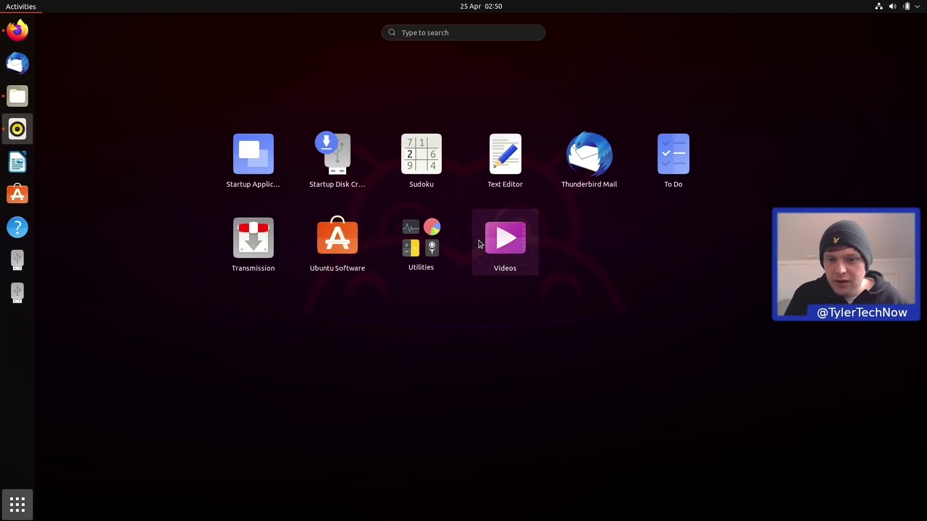
Open System Monitor from Utilities and view its About details, version 40.0.
left_click(431, 246)
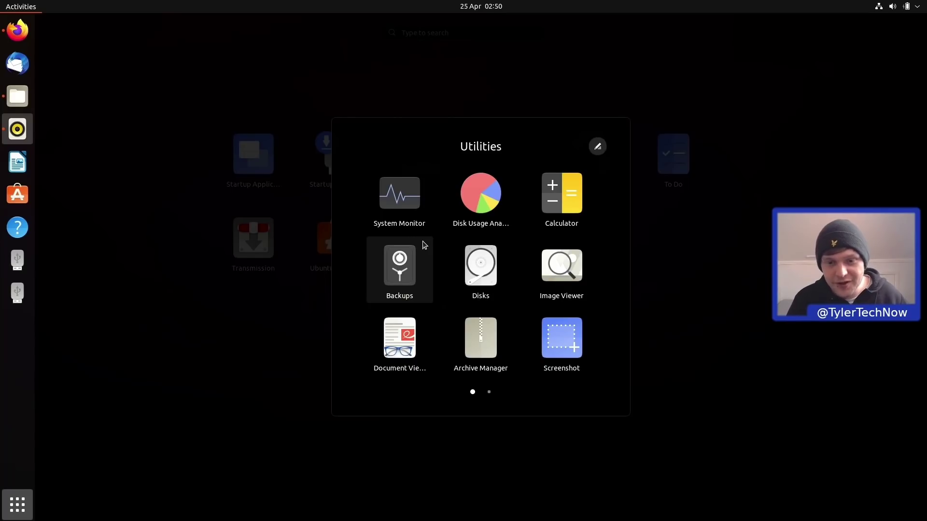
left_click(402, 213)
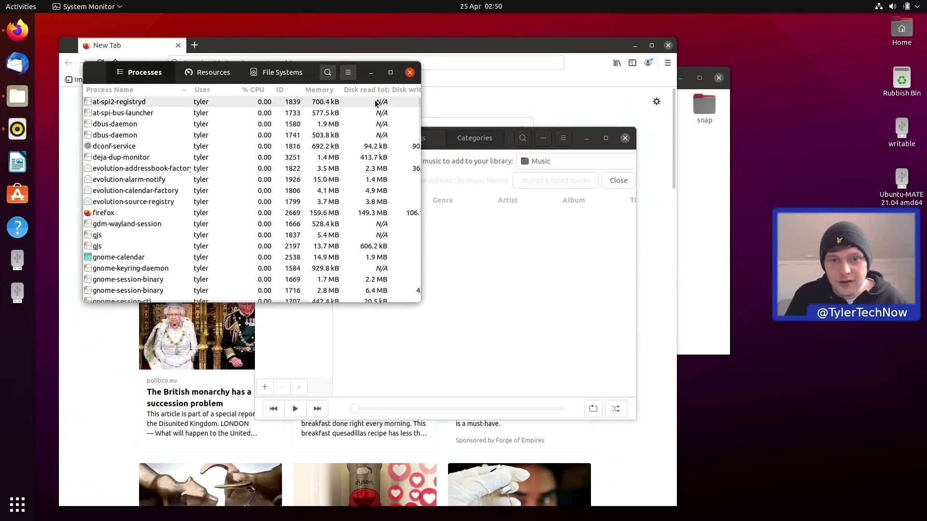
left_click(348, 72)
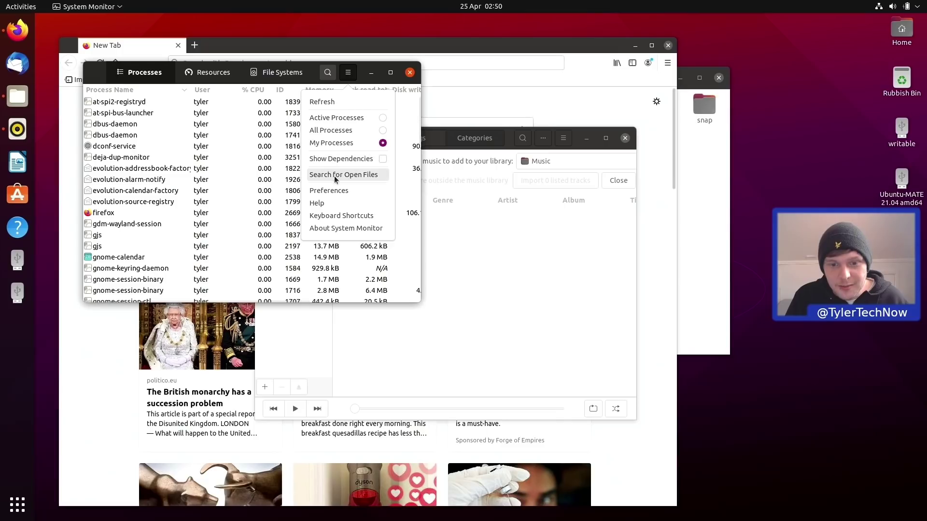
left_click(337, 229)
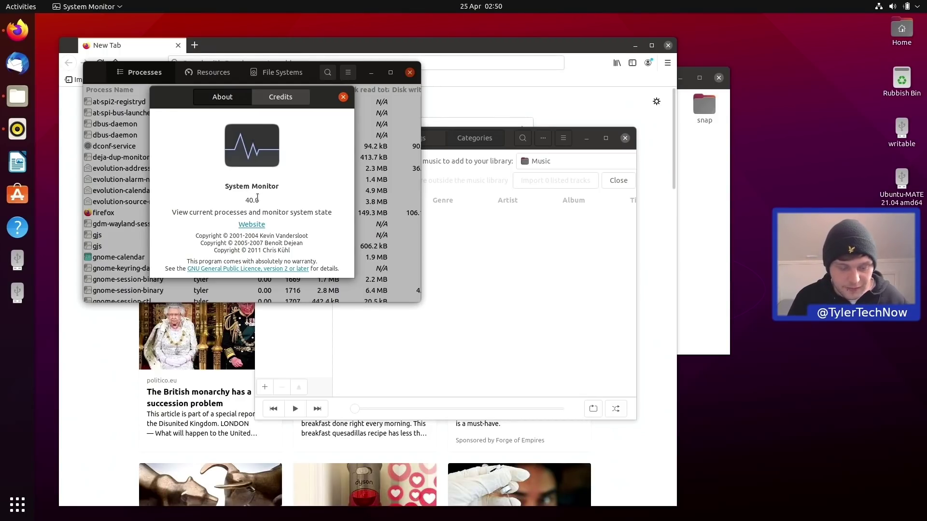
Launch Calculator via a 'calc' search and view its About details, version 40.0.
key("super")
type("calc")
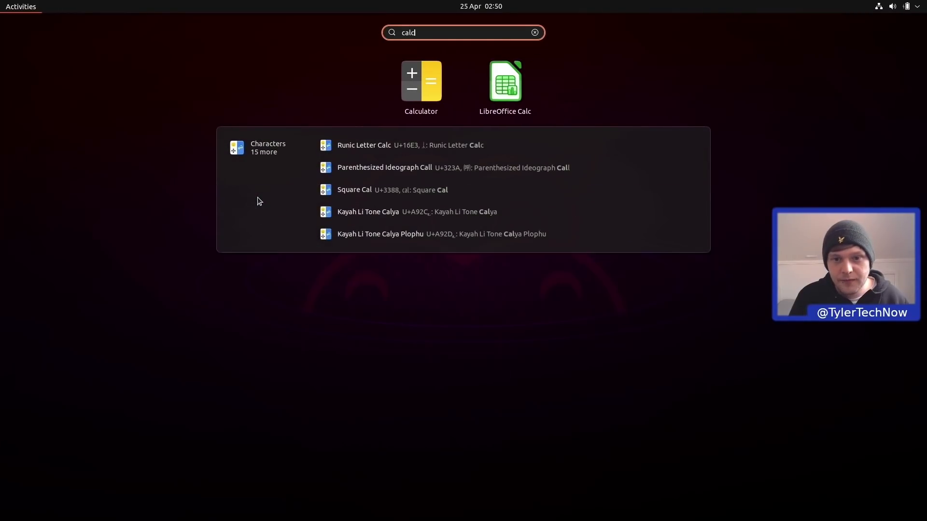
key("Return")
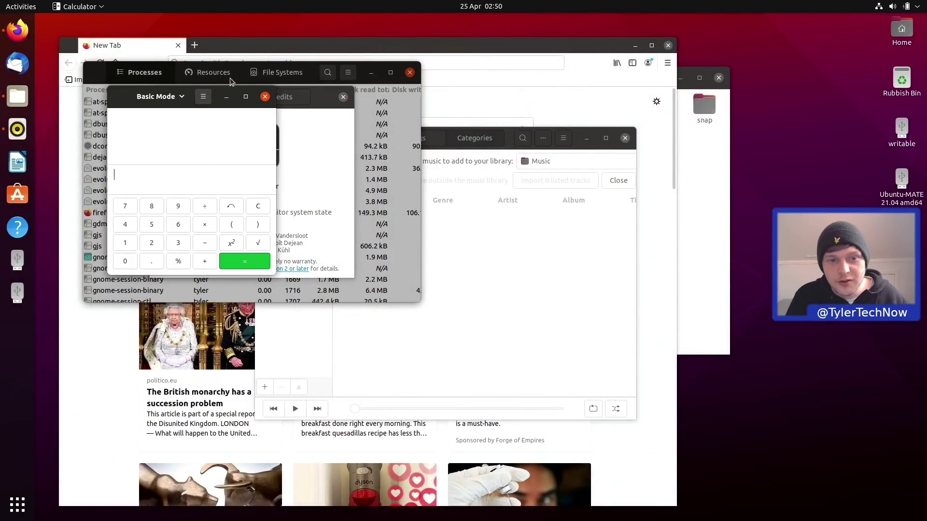
left_click(203, 96)
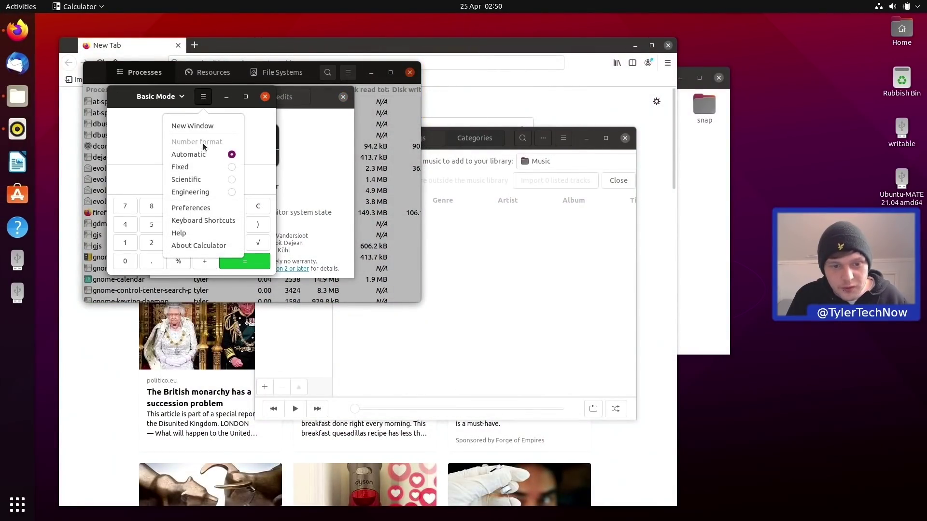
left_click(180, 247)
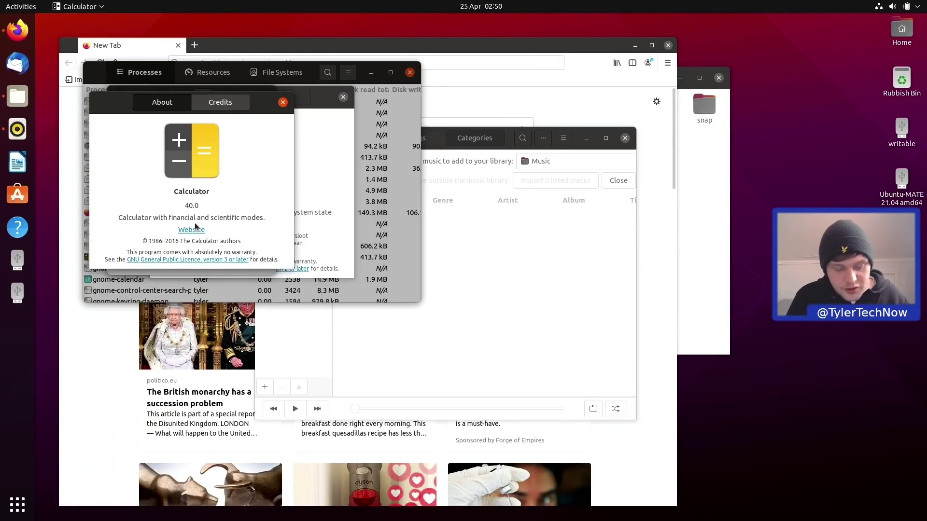
key("super")
type("gnome-")
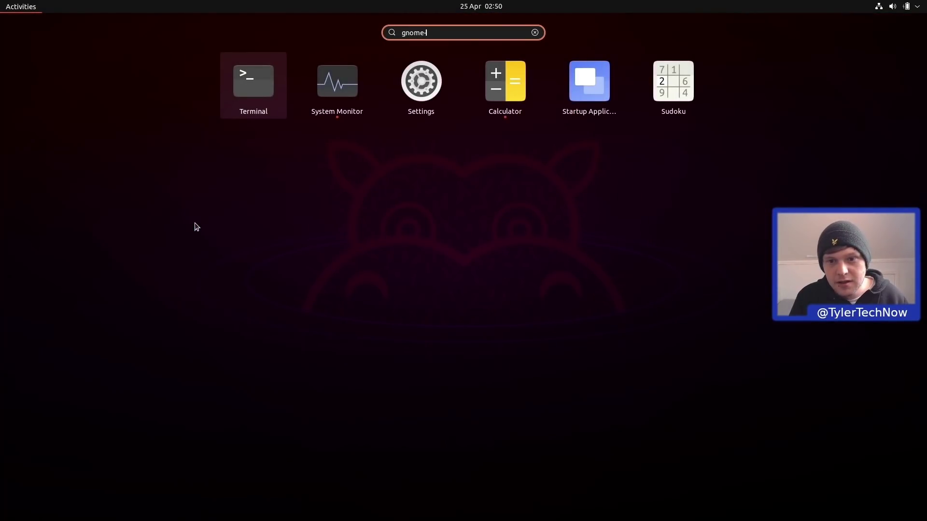
type("cal")
Launch GNOME Calendar from the 'gnome-cal' results and view its About details, version 3.38.2.
key("Right")
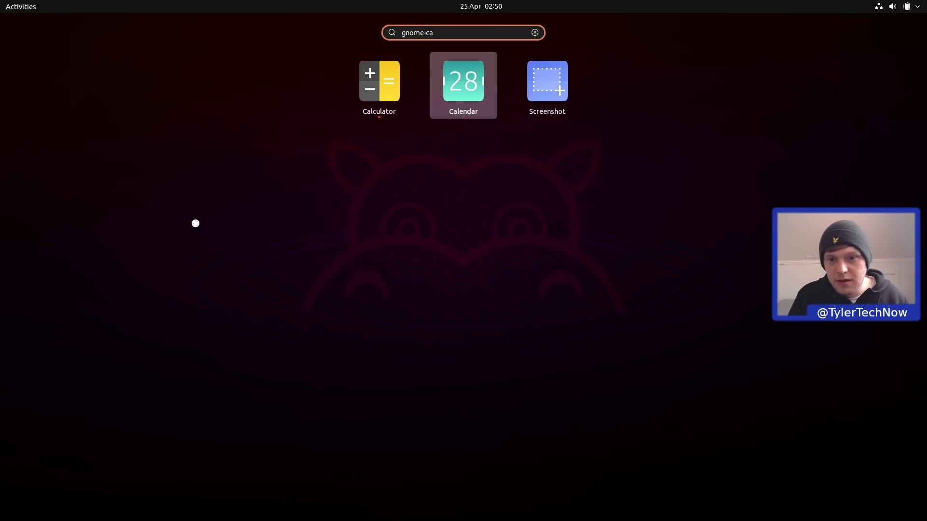
key("Return")
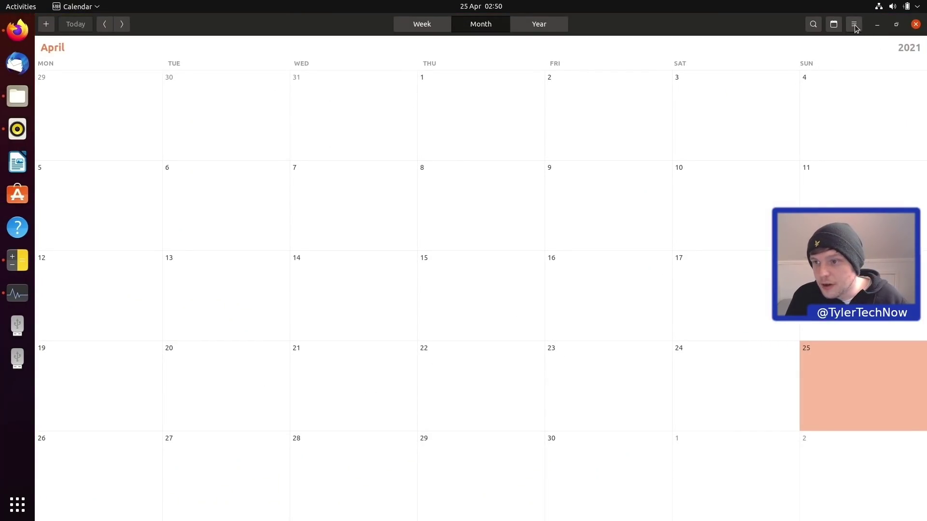
left_click(853, 25)
left_click(839, 99)
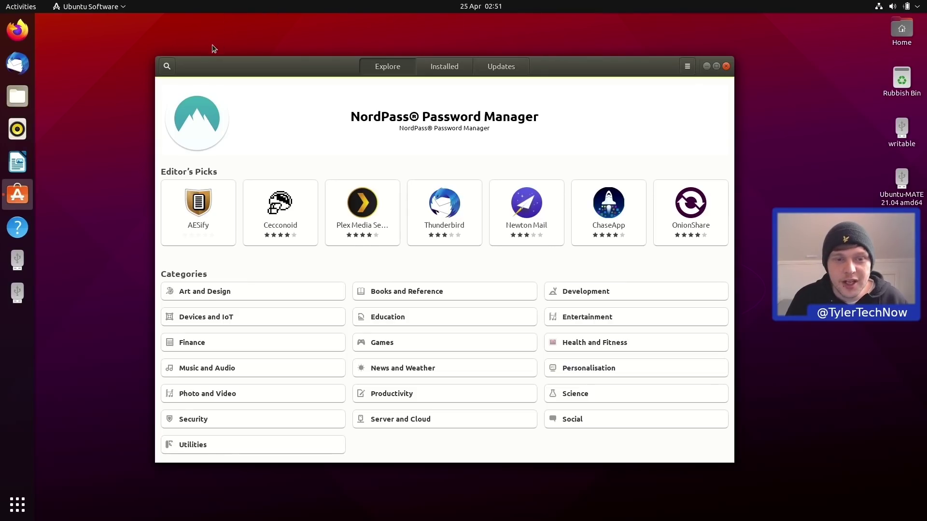
Search Ubuntu Software for 'kdenlive' and open the second Kdenlive package's details.
left_click(166, 66)
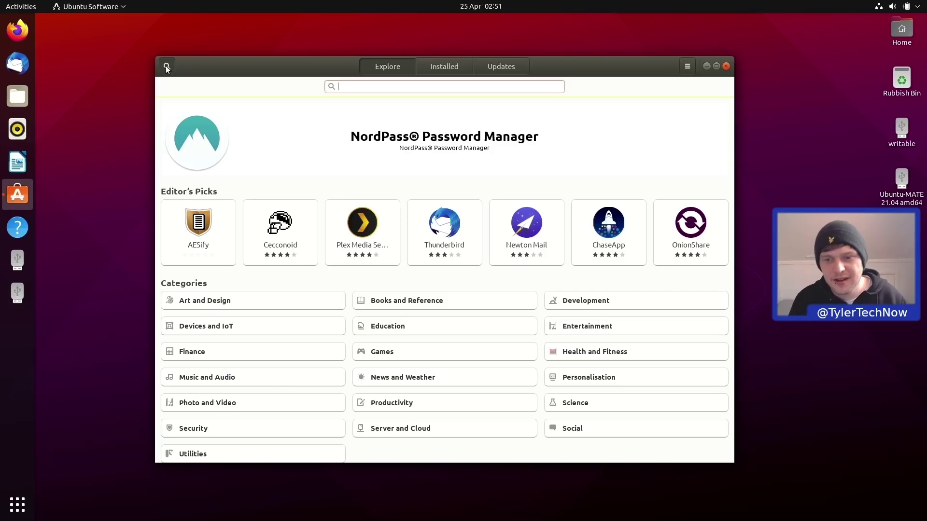
type("kdenlive")
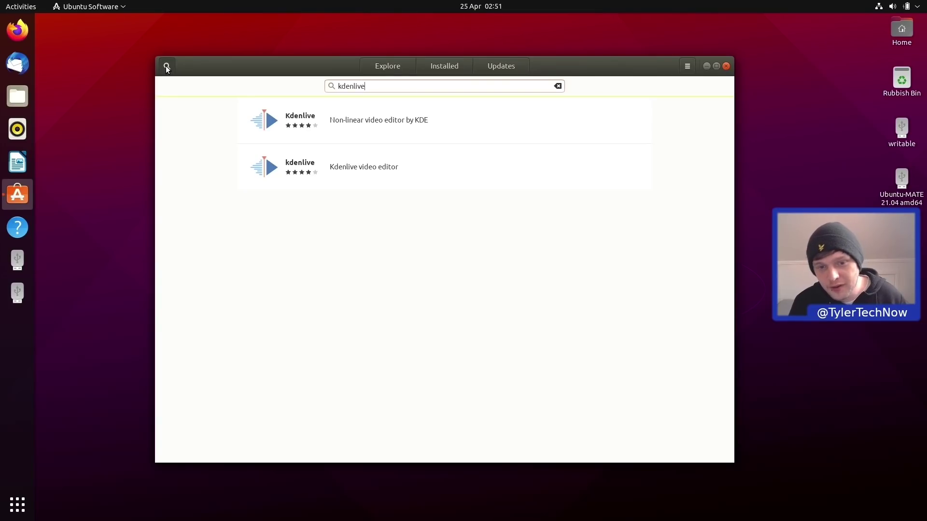
left_click(304, 125)
scroll(318, 145, "down", 1)
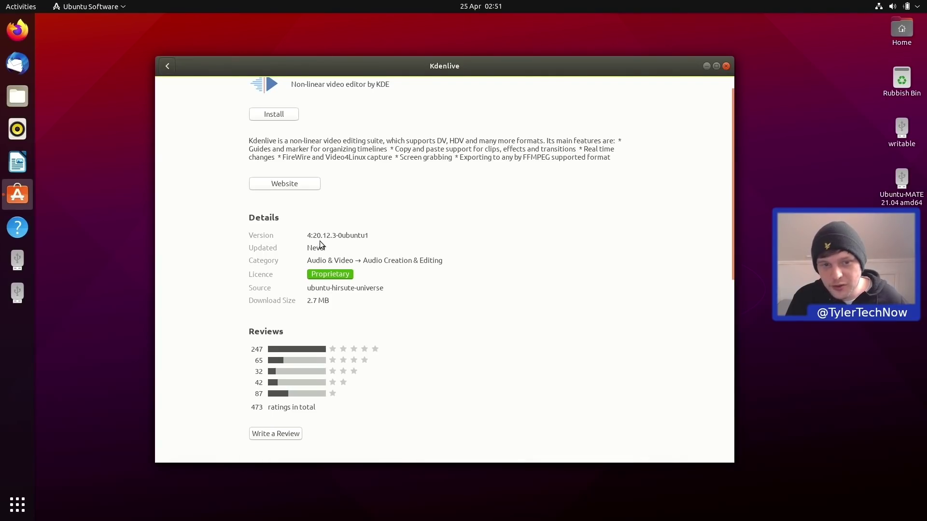
left_click(167, 65)
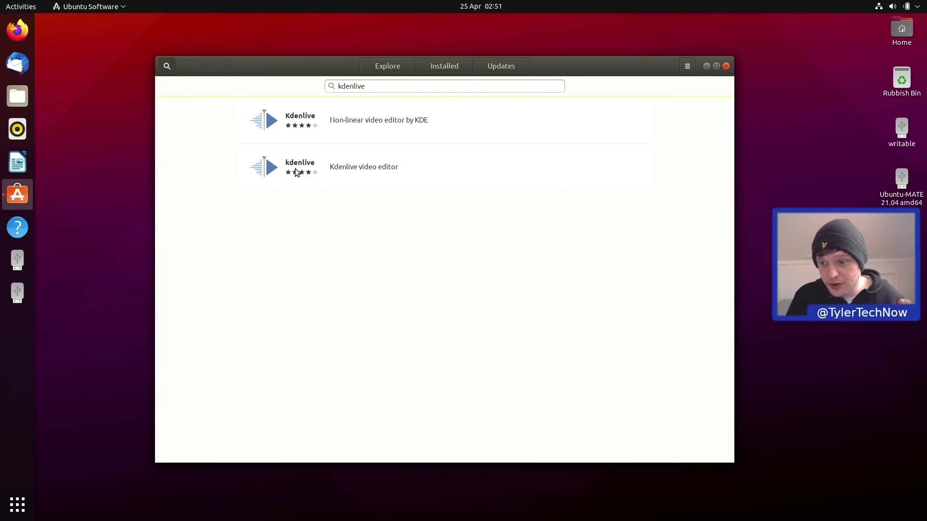
left_click(297, 170)
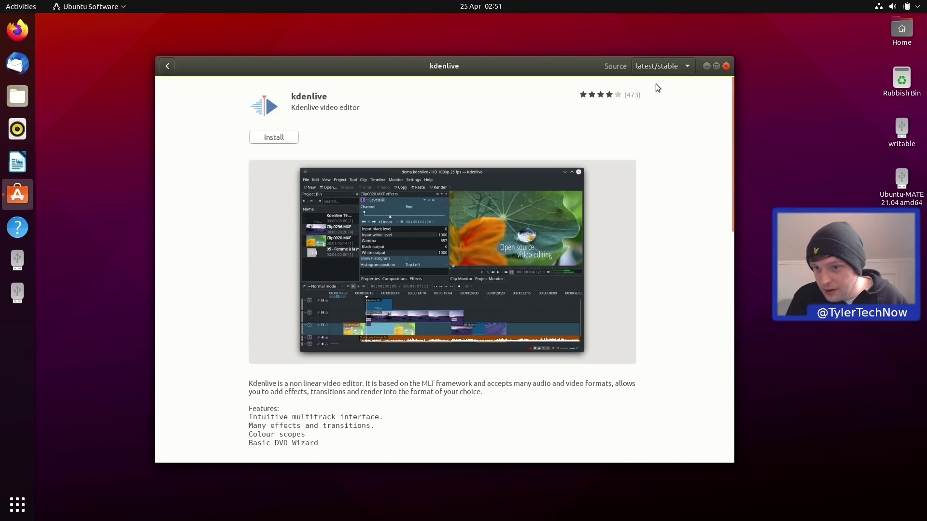
Install Kdenlive from the latest/stable channel, authorising with the account password, and check it via 'kden'.
left_click(663, 64)
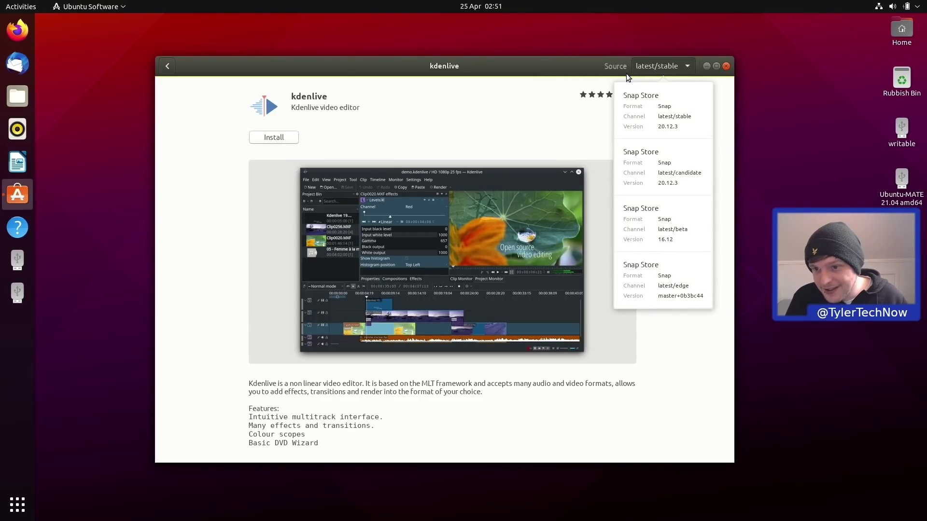
left_click(644, 117)
left_click(272, 137)
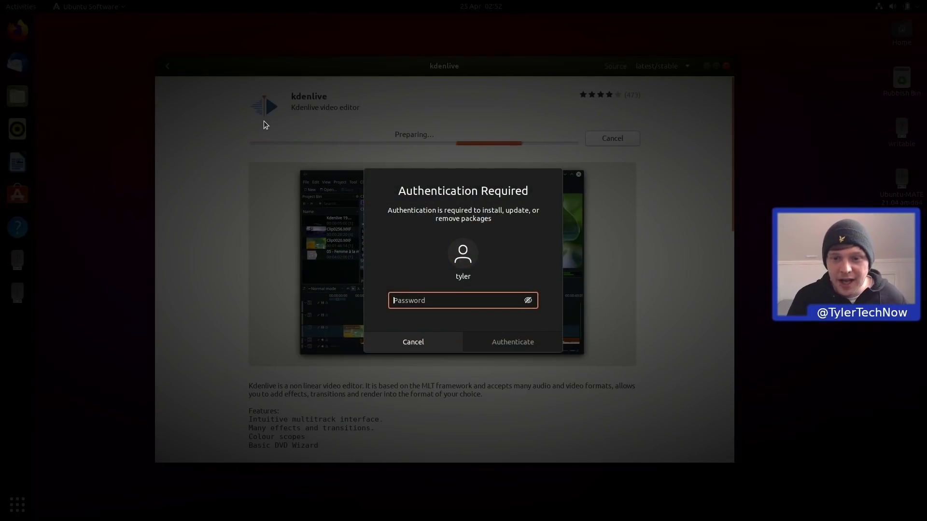
type("********")
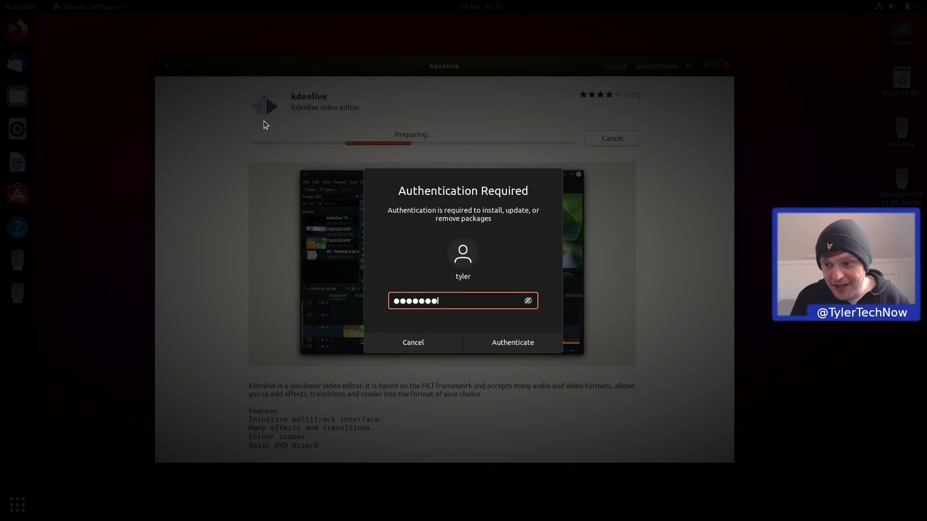
key("Return")
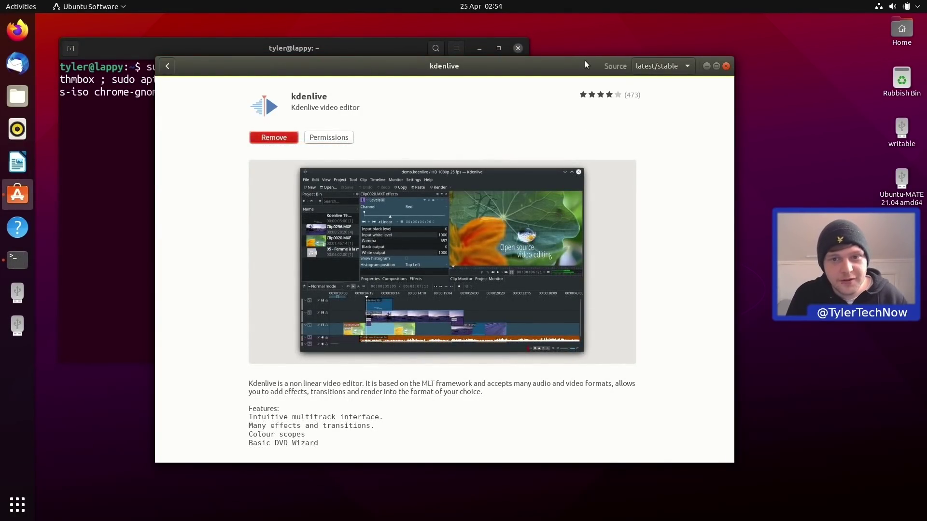
key("super")
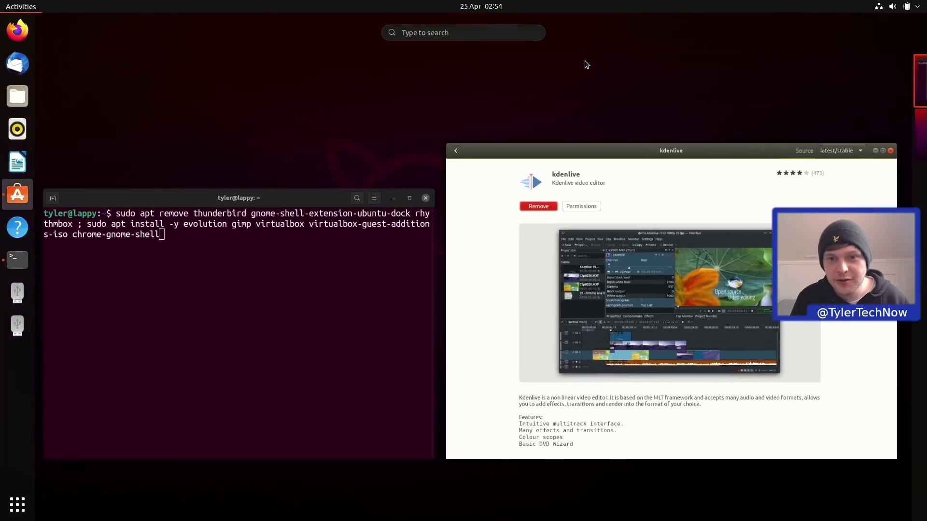
type("kden")
key("Return")
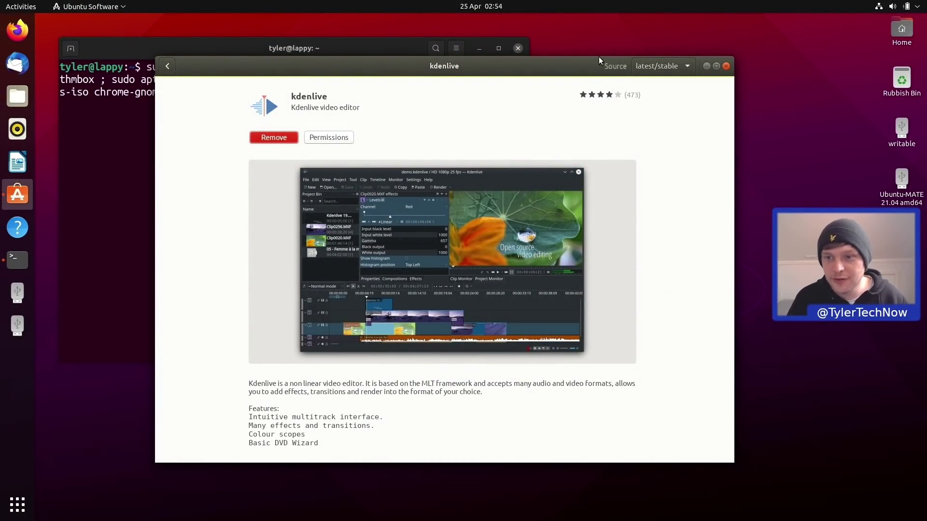
Close Ubuntu Software and move the terminal window toward the screen centre.
left_click(725, 66)
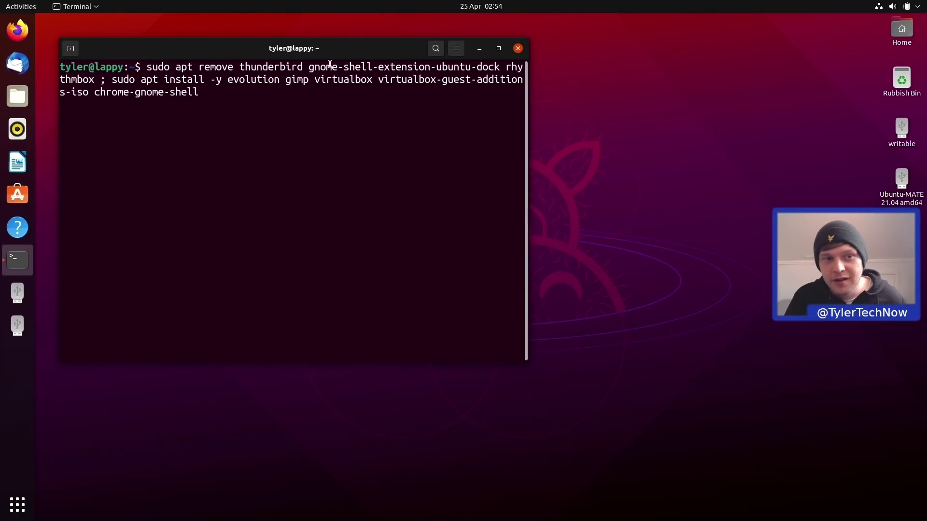
left_click_drag(220, 55, 335, 94)
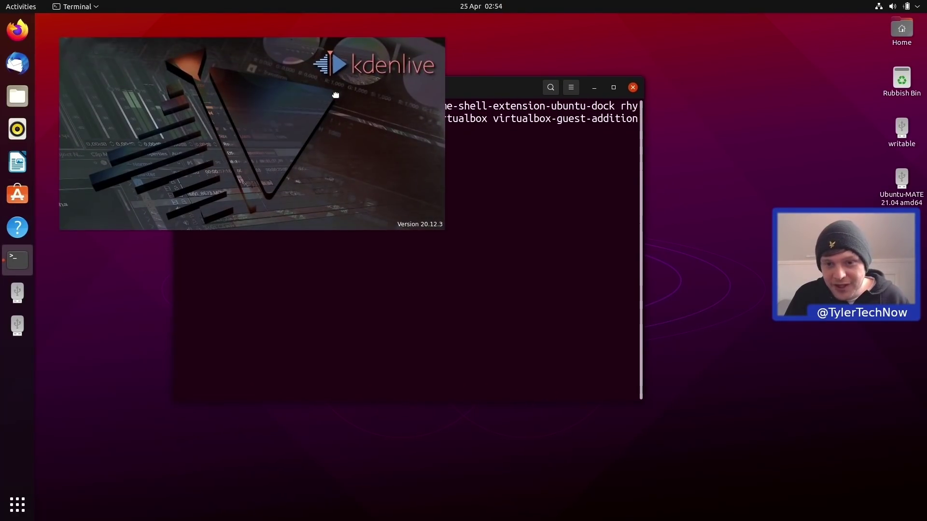
left_click_drag(475, 83, 700, 78)
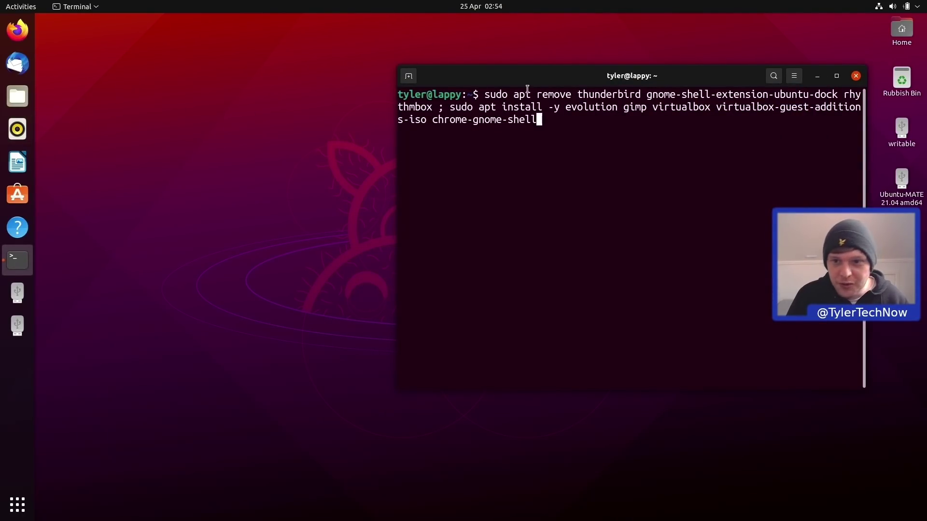
left_click_drag(560, 84, 361, 97)
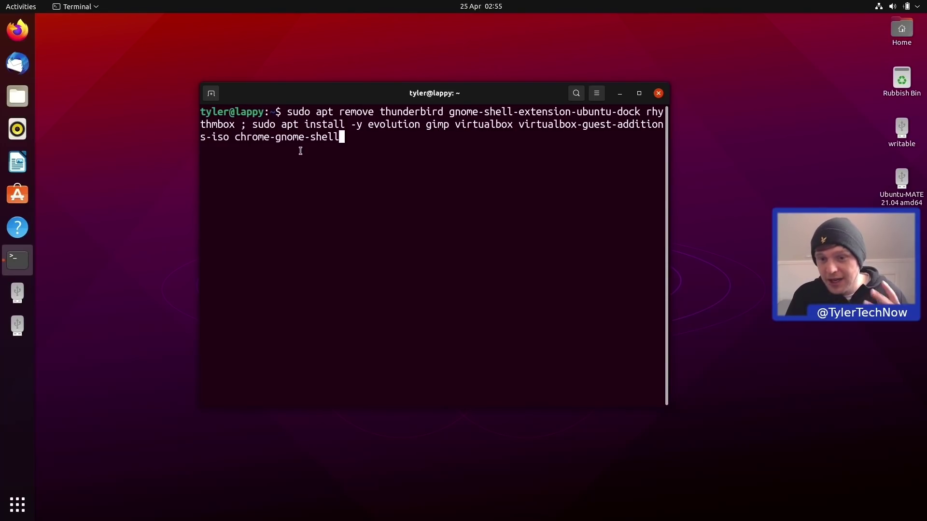
Append 'gnome-tweaks' to the apt remove-and-install command and run it.
type("gnome-")
type("ks")
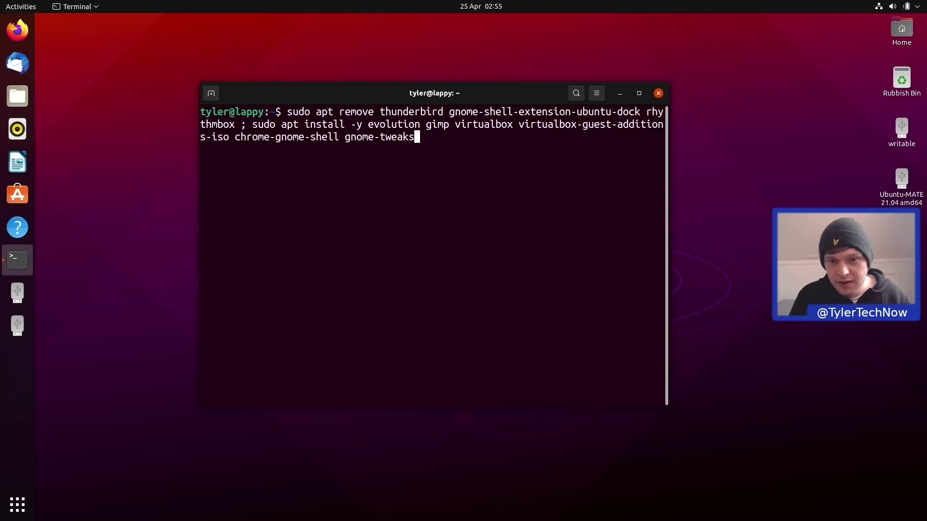
key("Return")
key("Return")
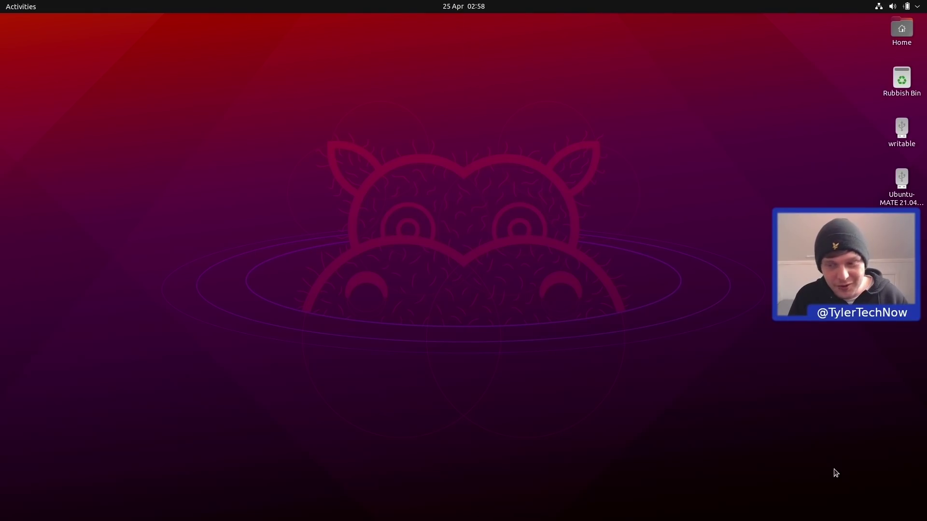
Launch Extensions via an 'ex' search, switch off Desktop Icons NG (DING), and close it.
key("super")
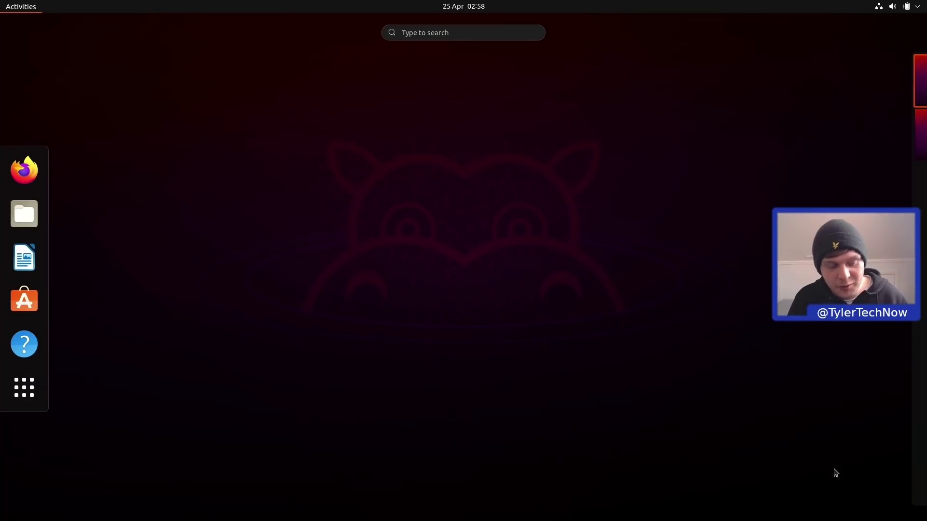
key("super")
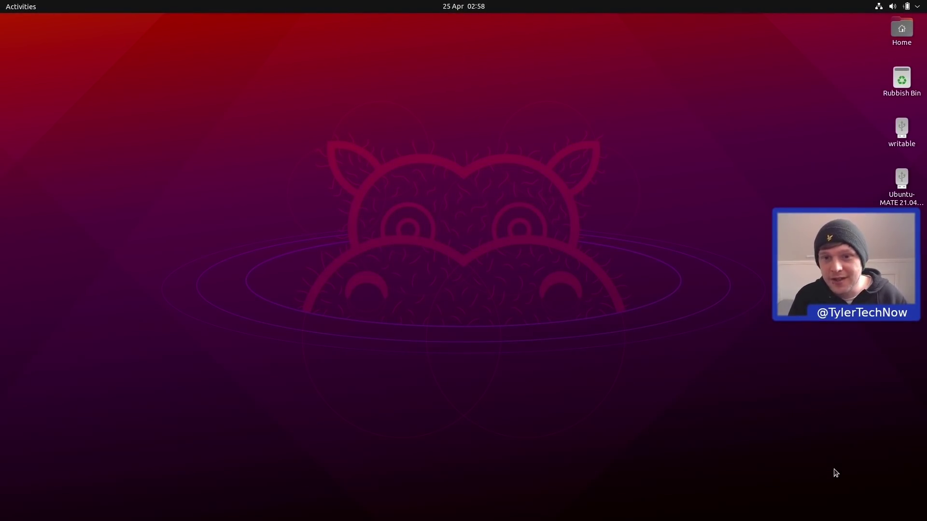
key("super")
type("ex")
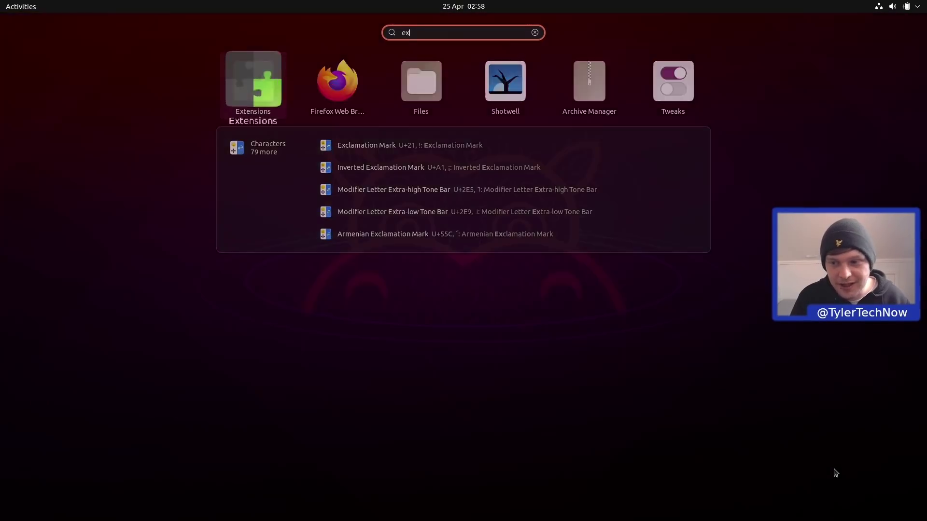
key("Return")
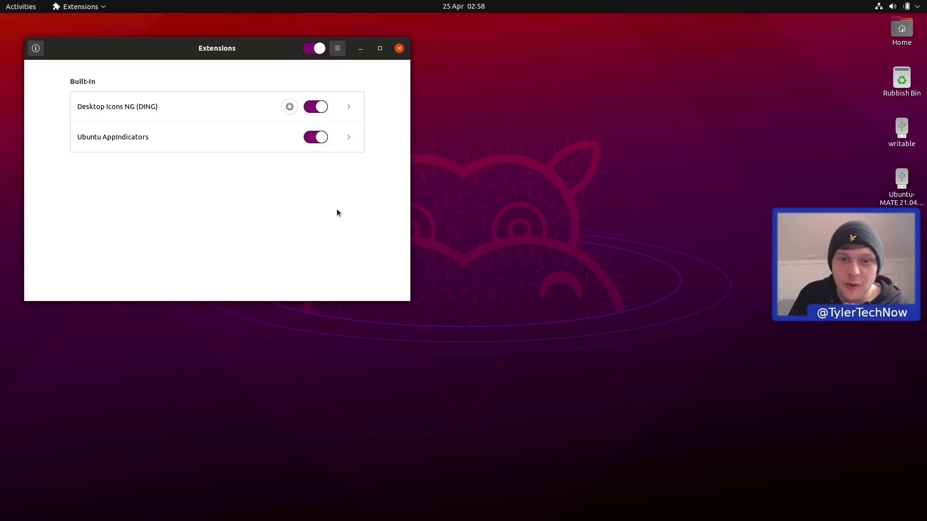
left_click(317, 107)
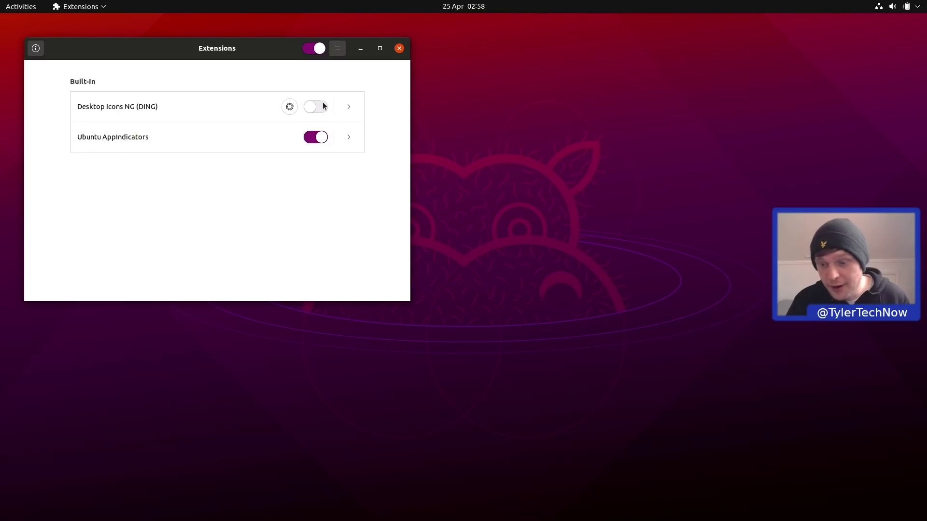
left_click(399, 48)
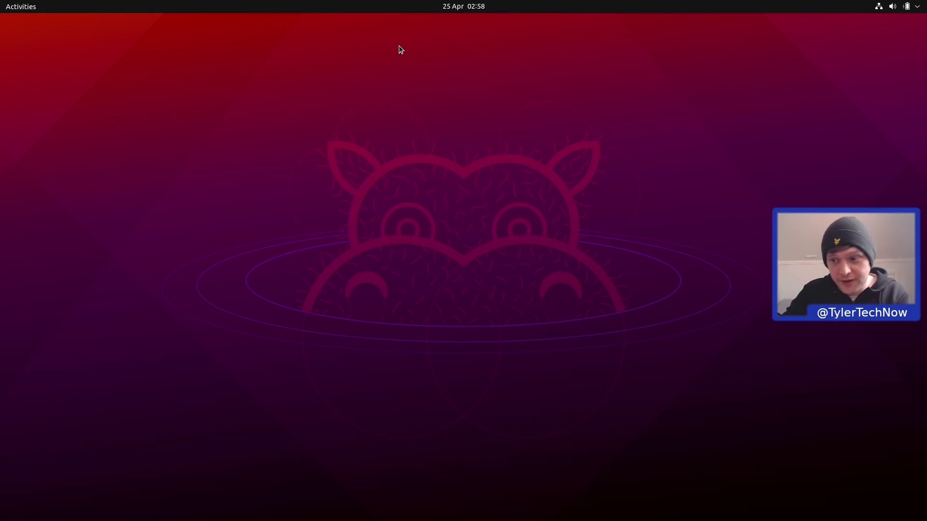
Search the web for 'gnome extensions' and open extensions.gnome.org.
key("super")
type("fire")
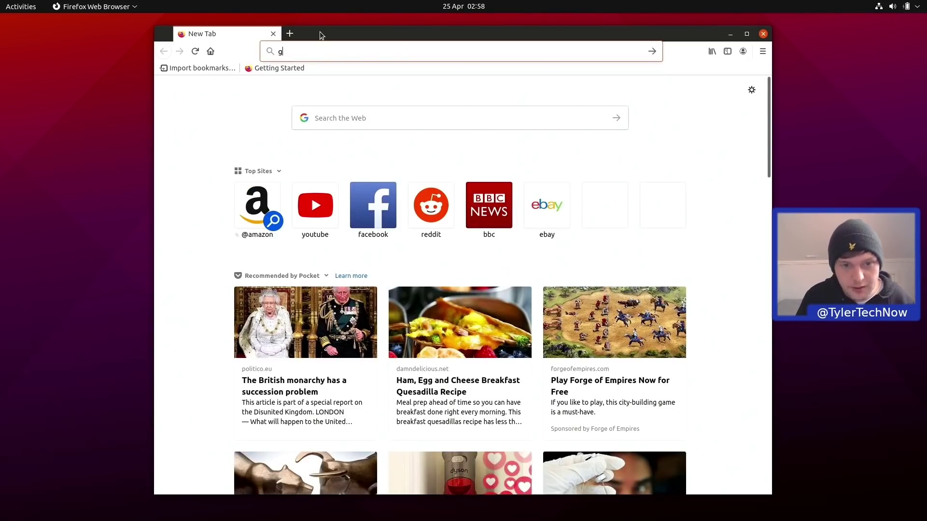
type("gnome exteni")
key("BackSpace")
type("sions")
key("Return")
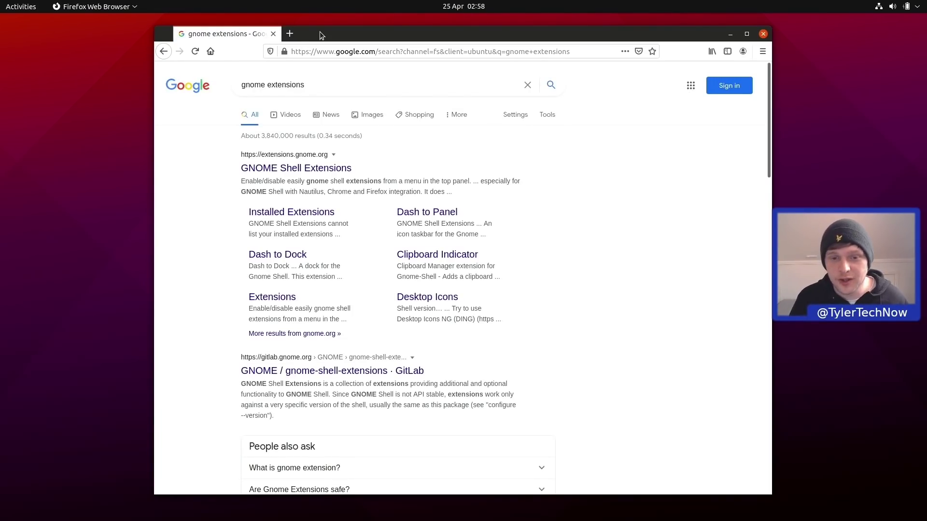
left_click(334, 170)
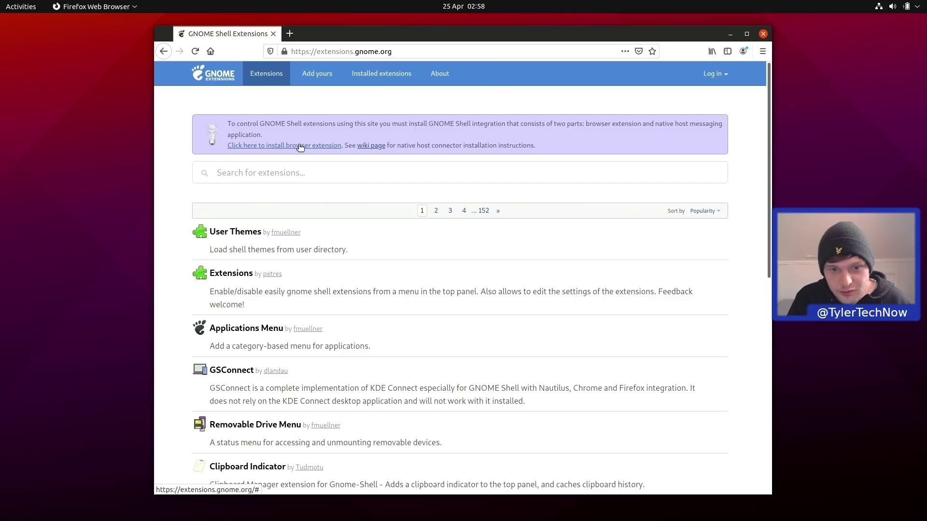
Add the GNOME Shell integration add-on to Firefox and reload the extensions site.
left_click(305, 145)
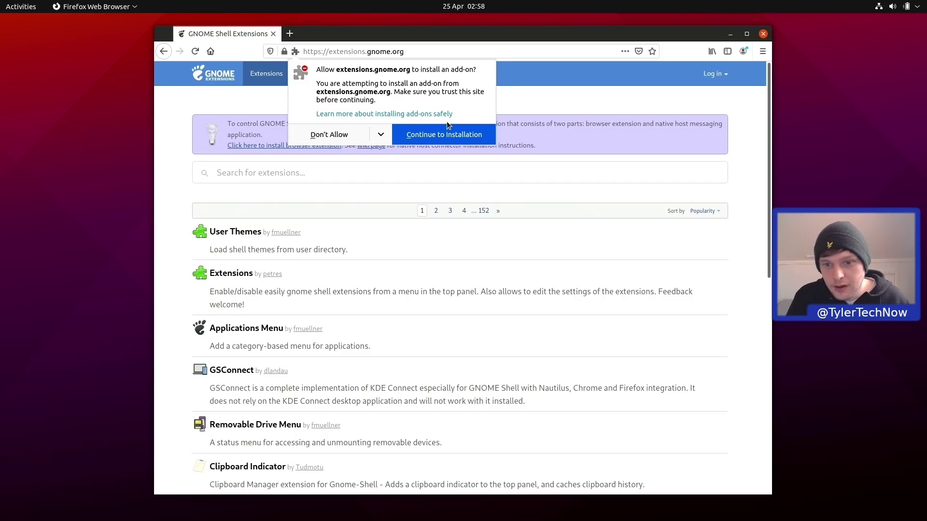
left_click(447, 134)
left_click(442, 148)
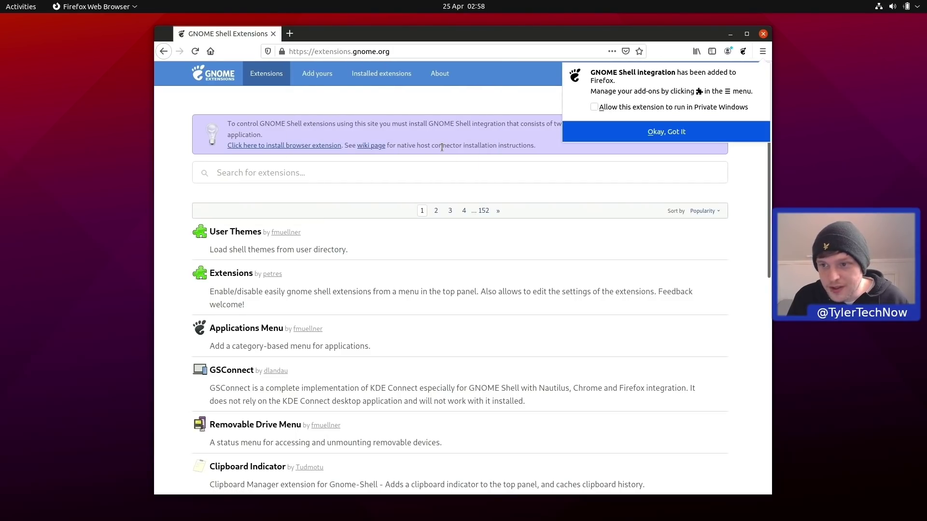
left_click(689, 132)
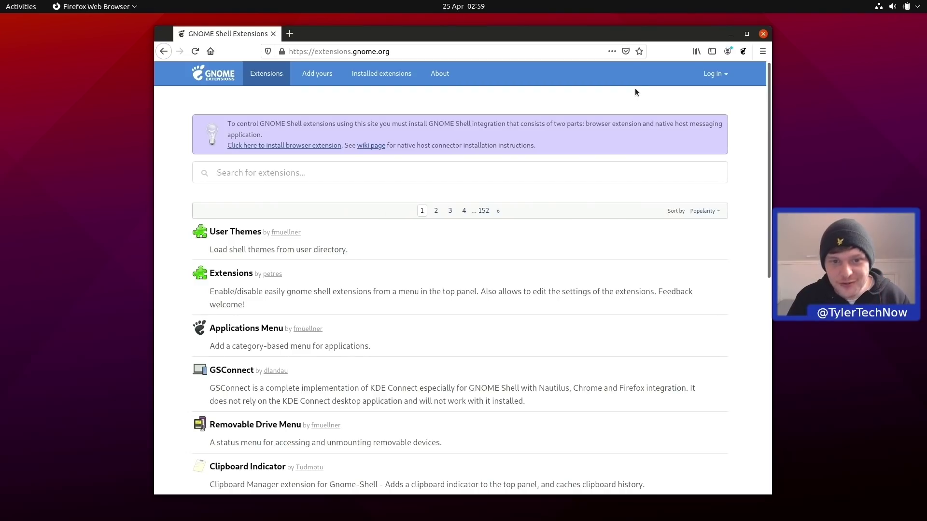
left_click(195, 51)
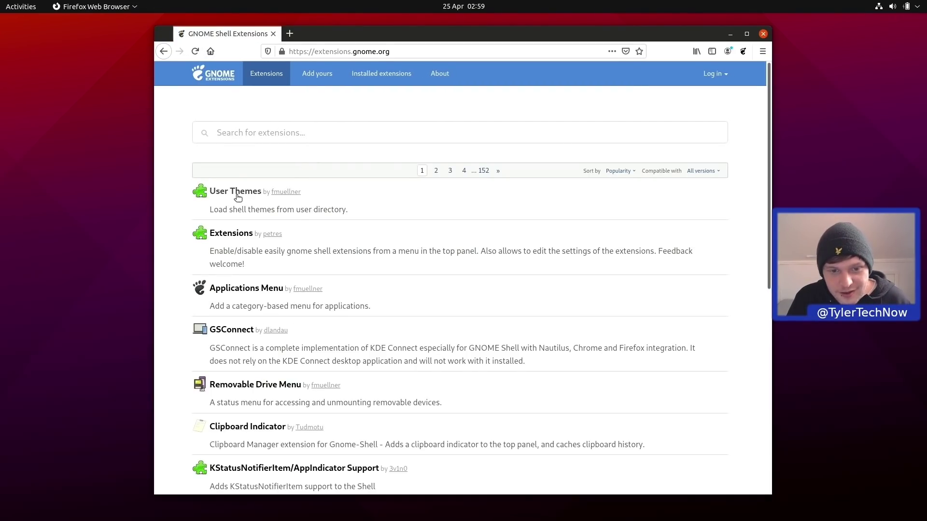
Open the User Themes and Clipboard Indicator extension pages in new tabs.
right_click(239, 194)
left_click(272, 208)
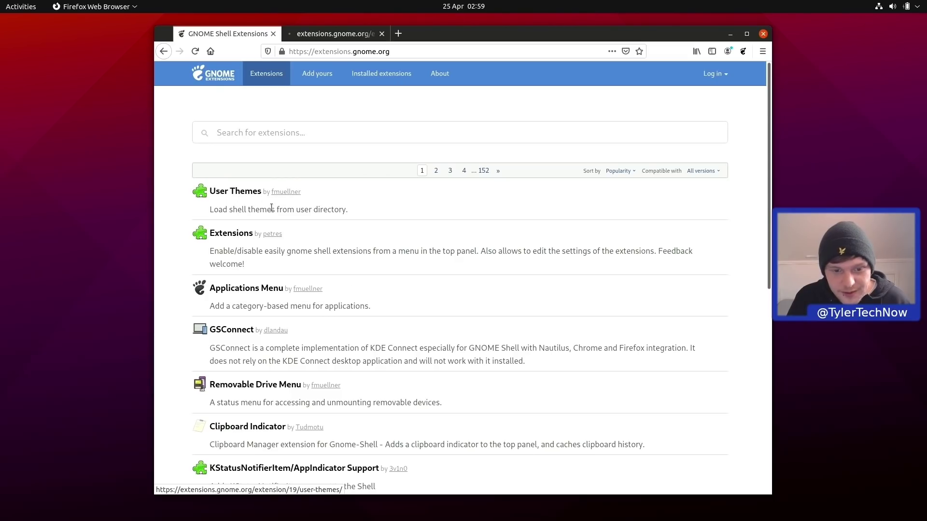
right_click(257, 436)
key("Escape")
right_click(242, 426)
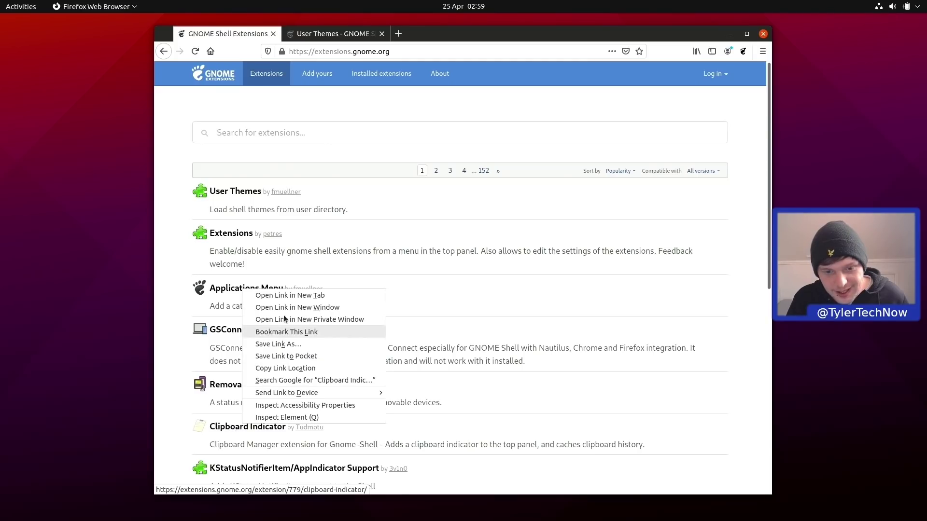
left_click(290, 294)
Search for 'caff' and 'floating dock', opening Caffeine and Floating Dock in new tabs.
left_click(293, 130)
type("caff")
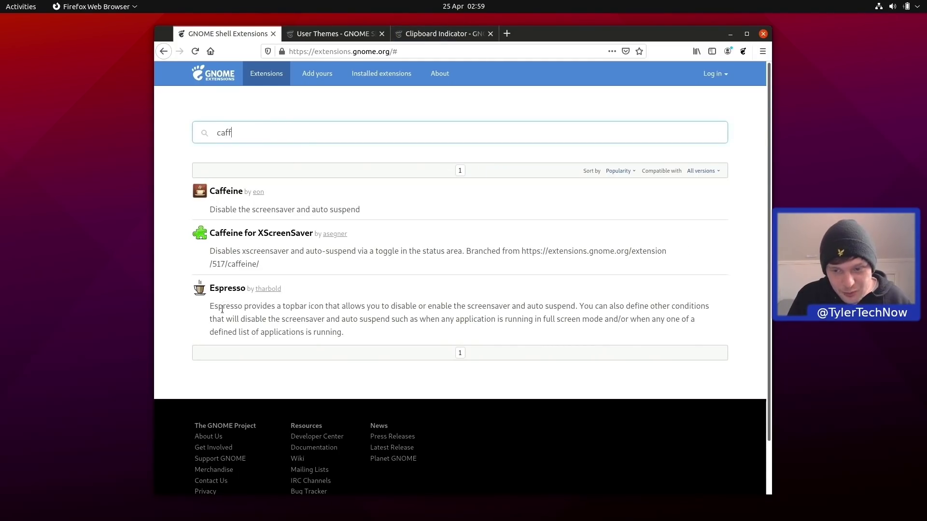
right_click(239, 191)
left_click(247, 198)
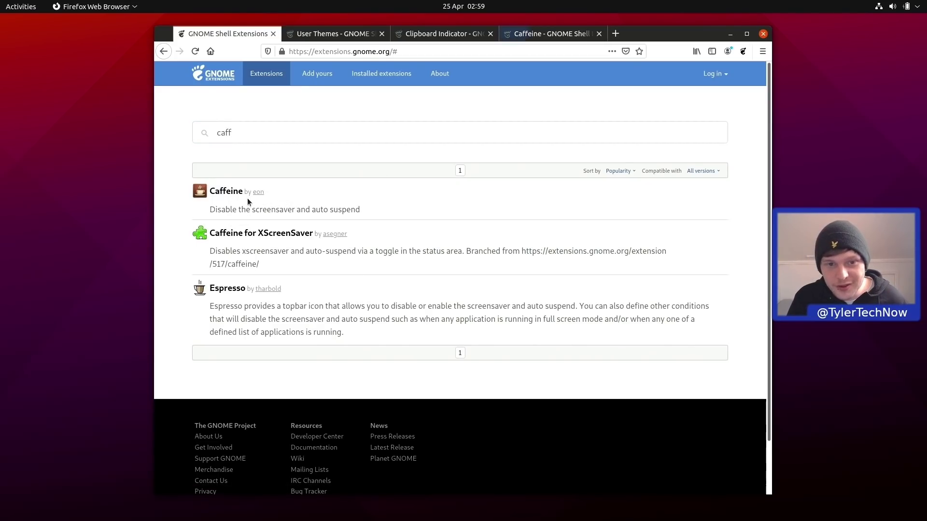
left_click_drag(259, 140, 171, 122)
type("floating dock")
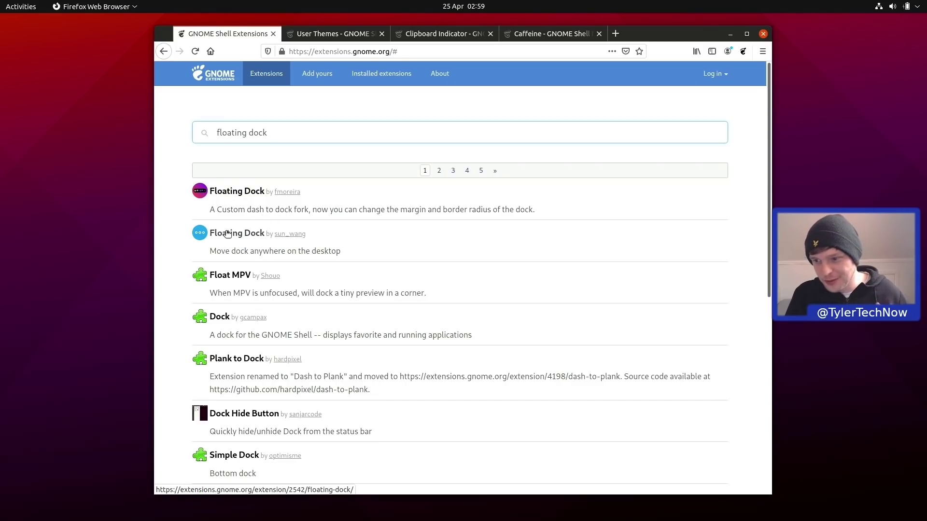
right_click(248, 191)
left_click(262, 196)
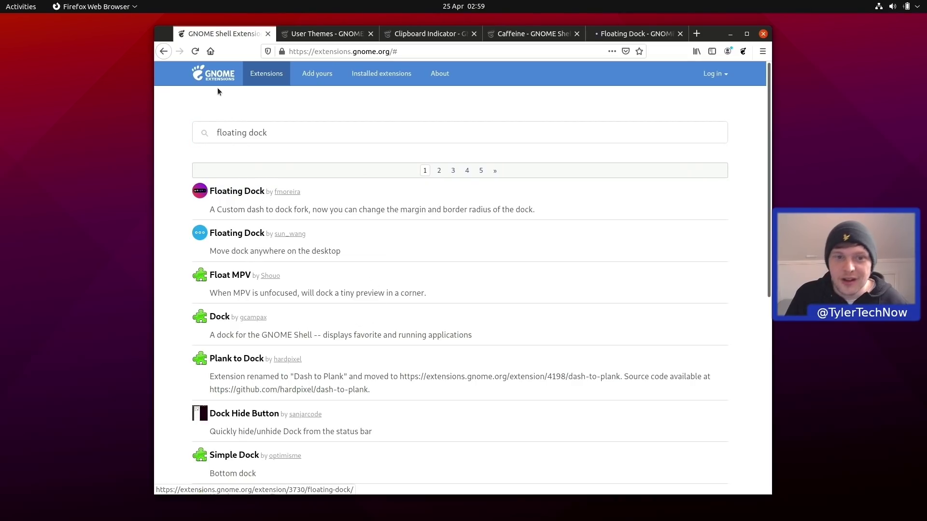
Return to the extensions homepage and scroll through the popular extensions list.
left_click(215, 74)
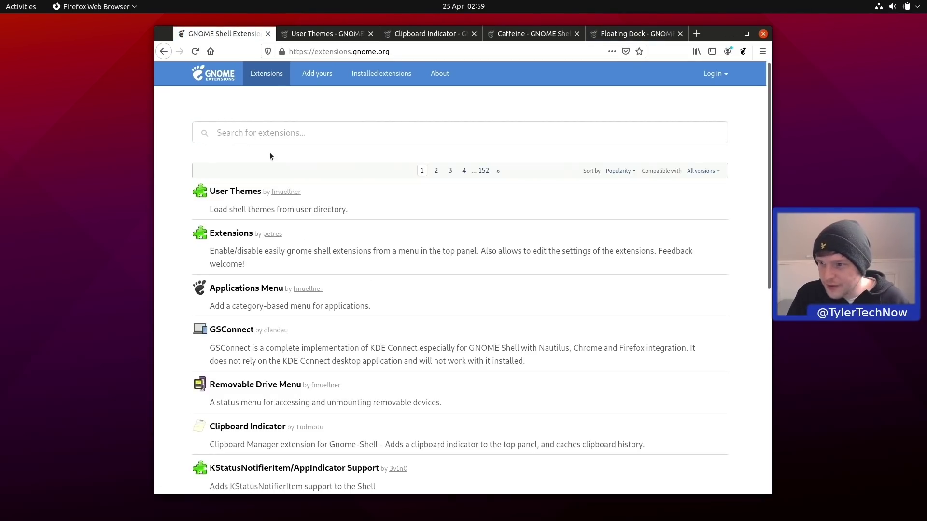
scroll(269, 156, "down", 7)
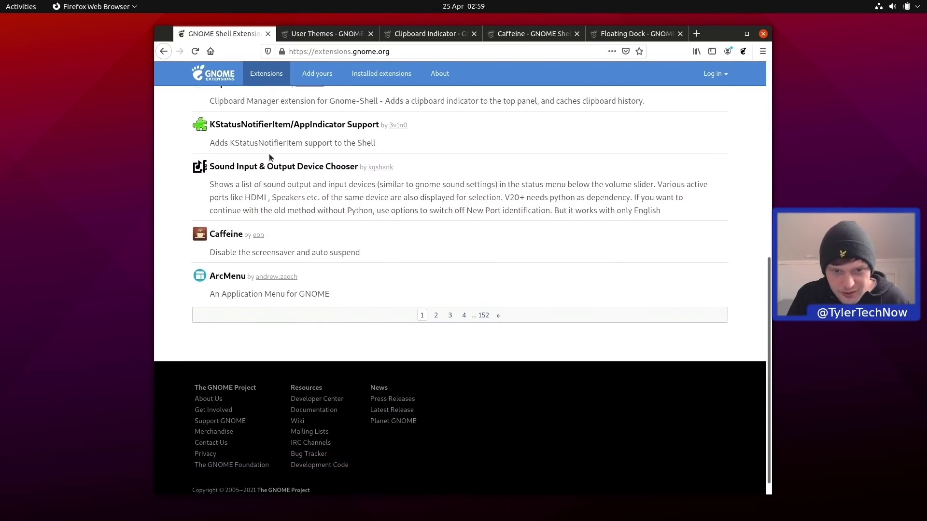
scroll(269, 154, "up", 7)
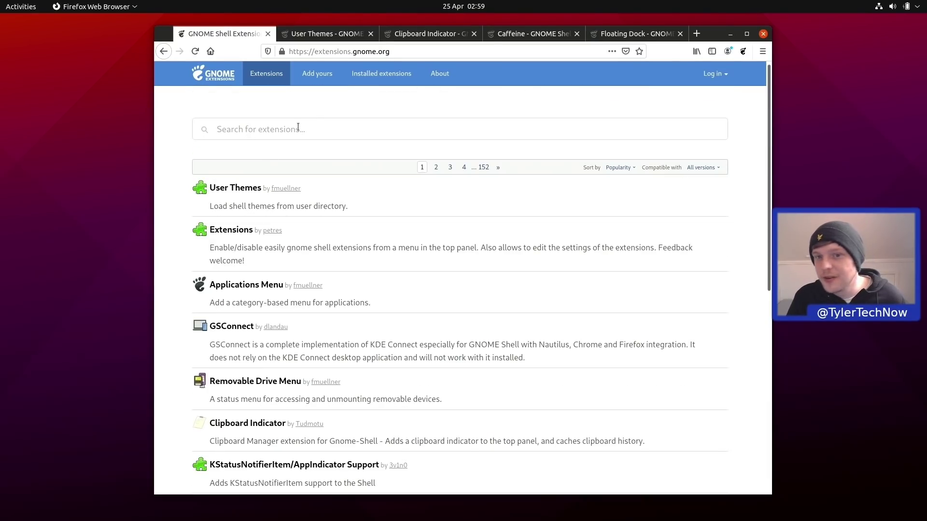
scroll(305, 150, "down", 7)
scroll(306, 151, "up", 2)
scroll(301, 164, "down", 2)
Install Sound Input & Output Device Chooser and check its entry in the system status menu.
left_click(247, 287)
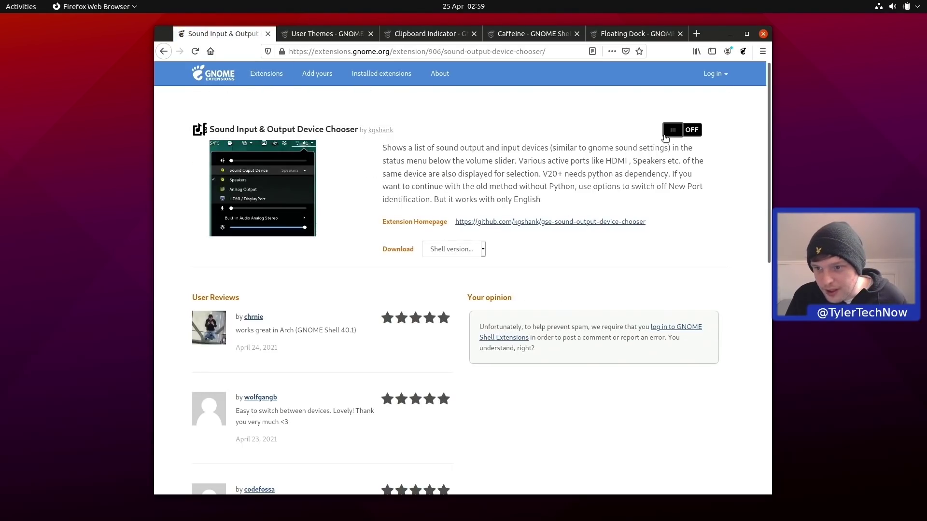
left_click(676, 131)
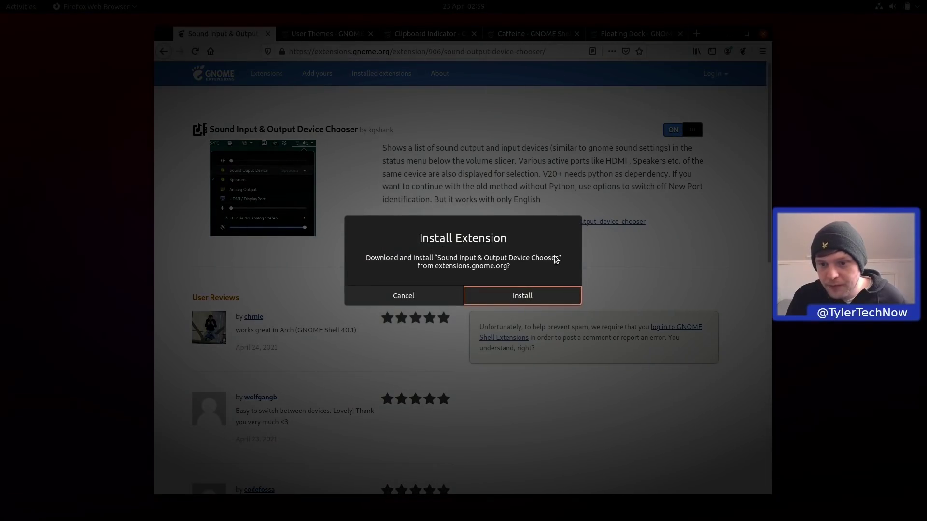
left_click(534, 295)
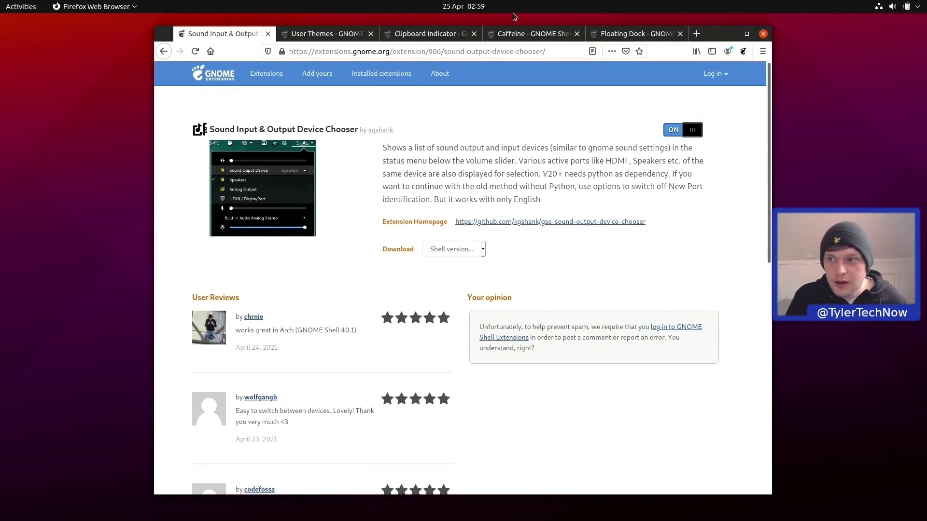
left_click(899, 6)
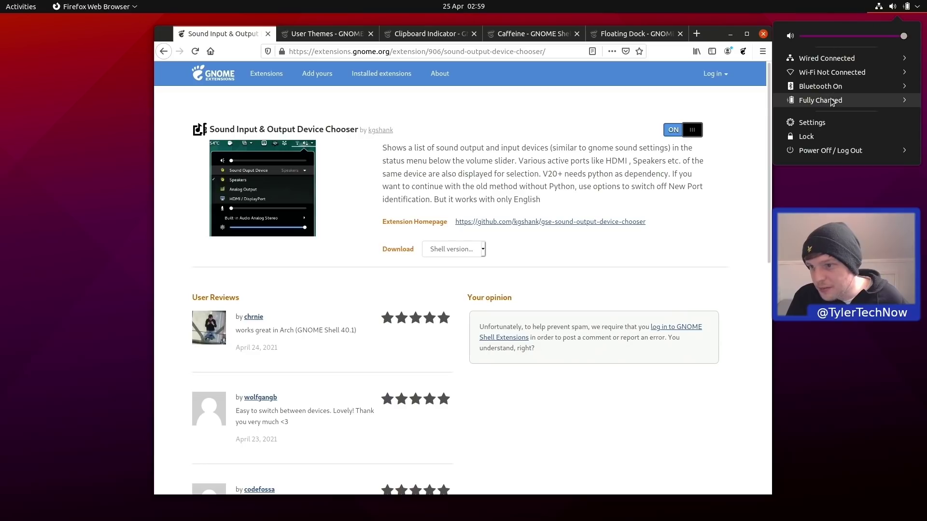
left_click(484, 113)
left_click(892, 10)
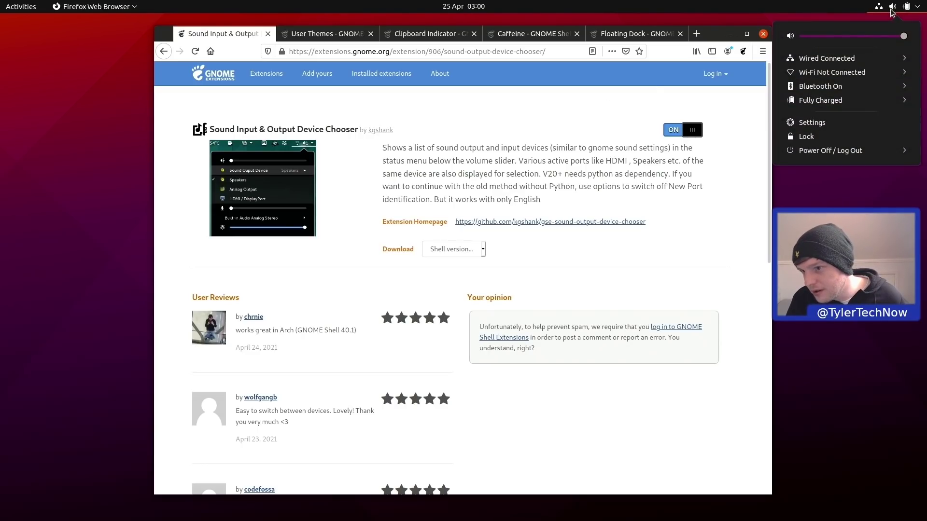
left_click(891, 10)
Switch on and install the User Themes and Clipboard Indicator extensions.
left_click(340, 34)
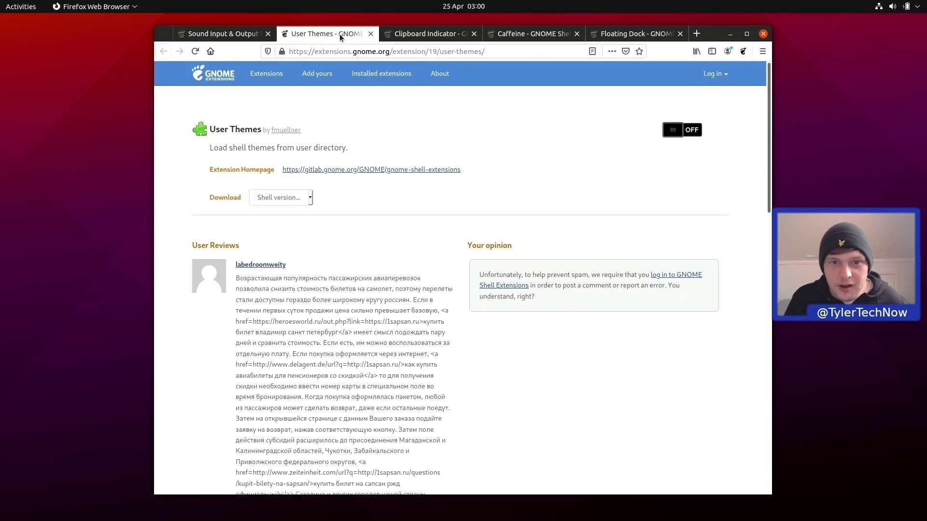
left_click(693, 131)
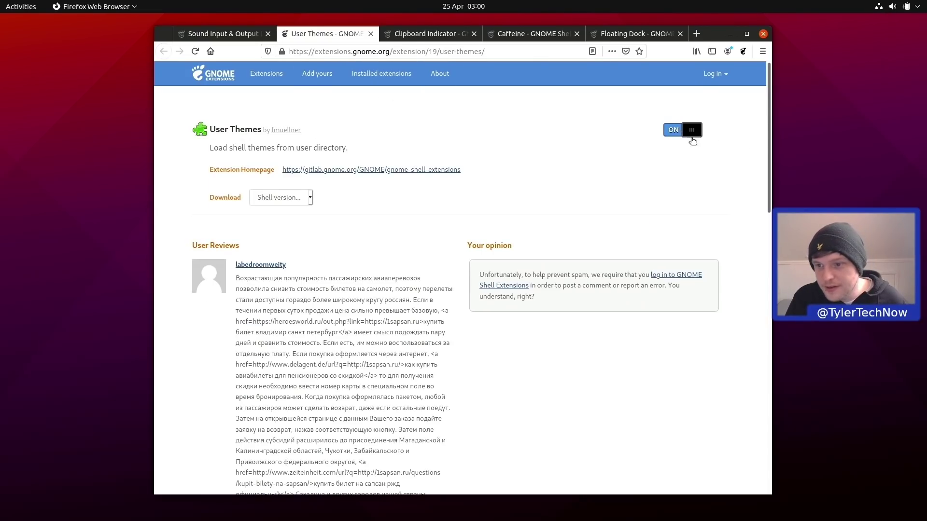
left_click(529, 292)
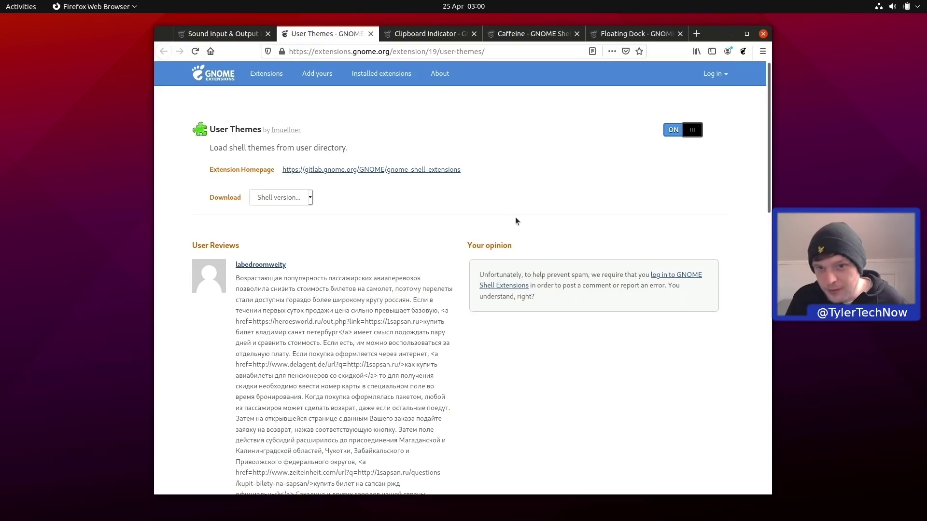
left_click(416, 34)
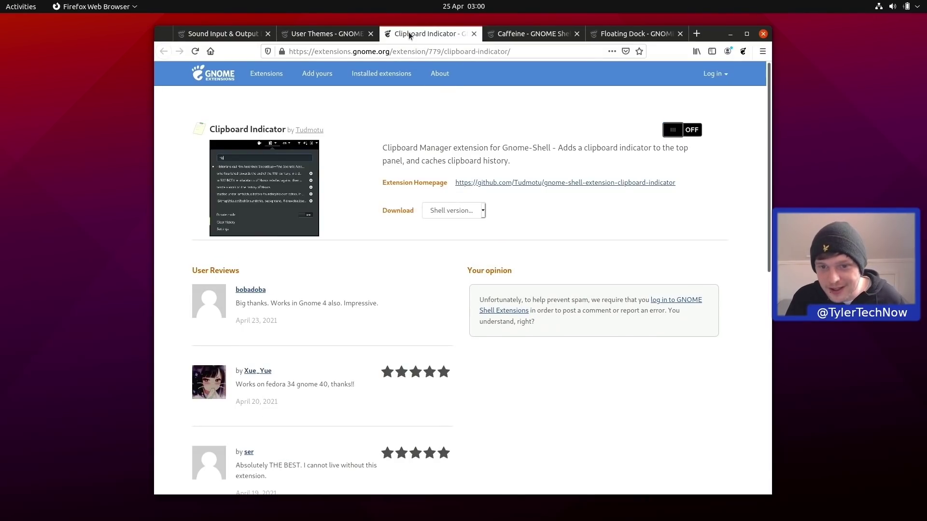
left_click(695, 136)
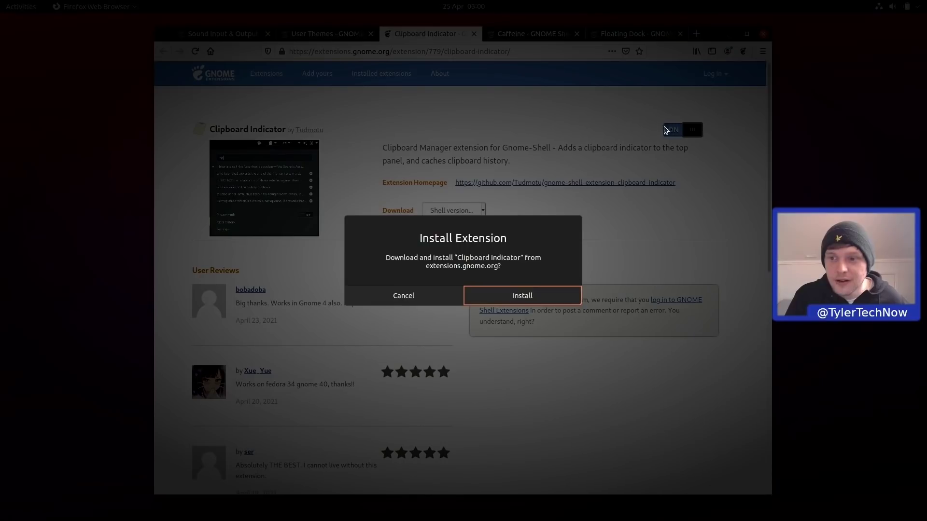
left_click(513, 294)
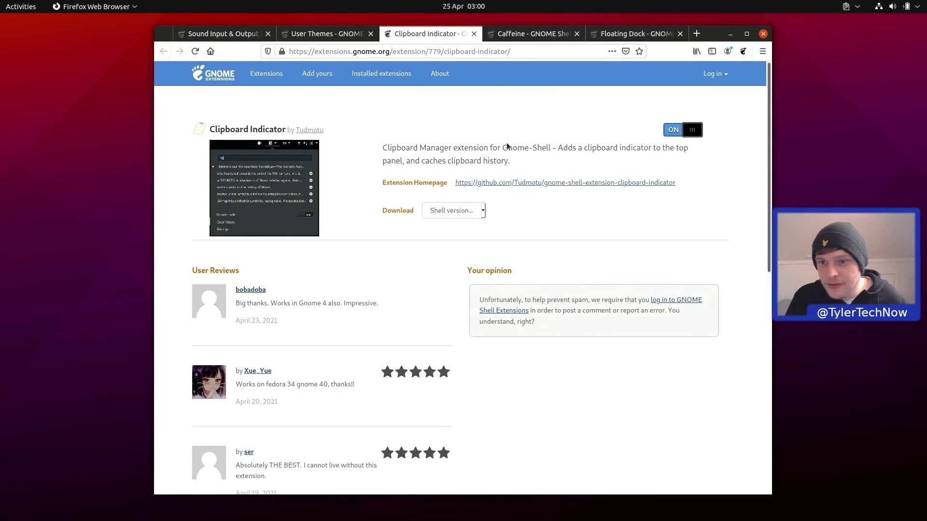
left_click(511, 51)
Switch on and install the Caffeine and Floating Dock extensions.
left_click(522, 34)
left_click(690, 130)
left_click(549, 281)
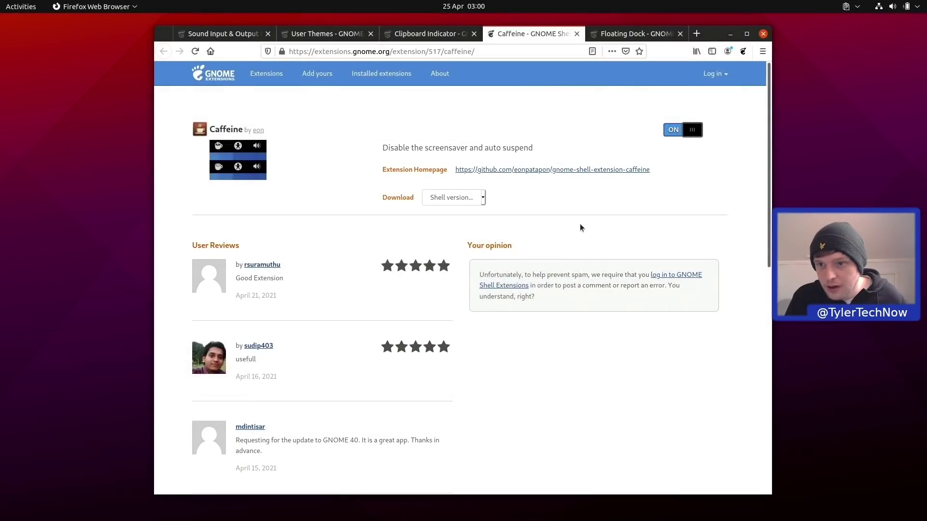
left_click(637, 35)
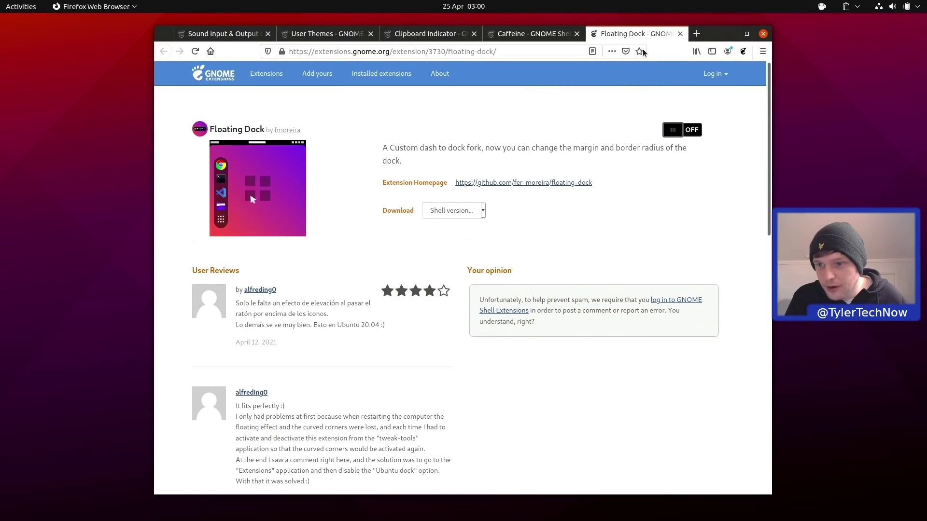
left_click(676, 128)
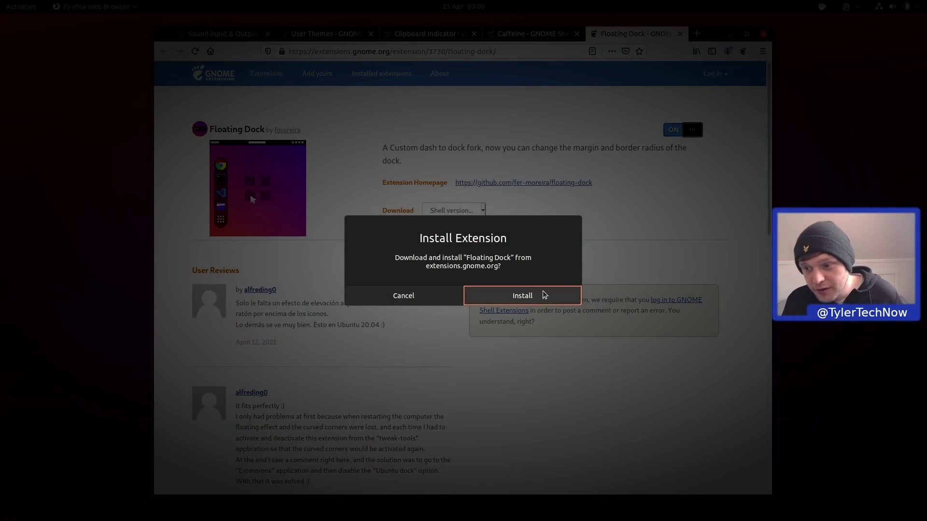
left_click(546, 291)
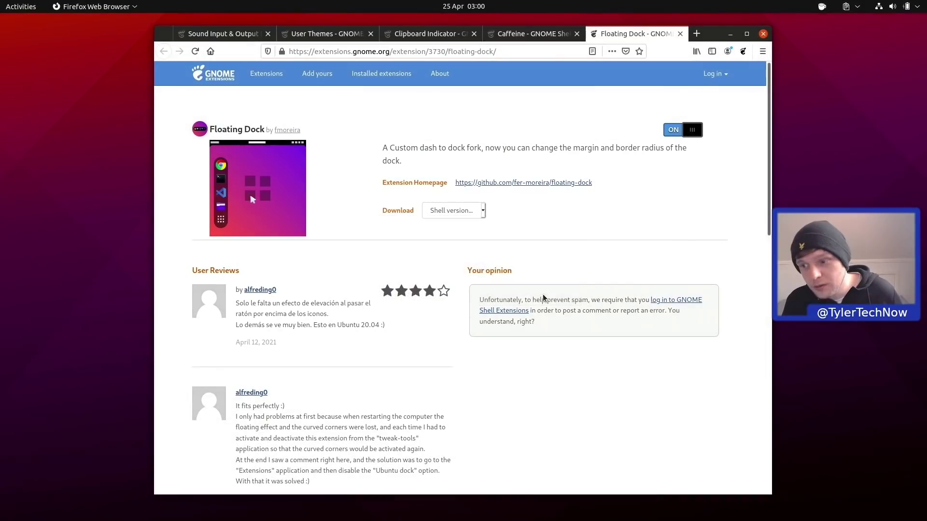
Close the Sound Chooser, User Themes, Clipboard Indicator and Caffeine tabs.
left_click(269, 34)
left_click(269, 34)
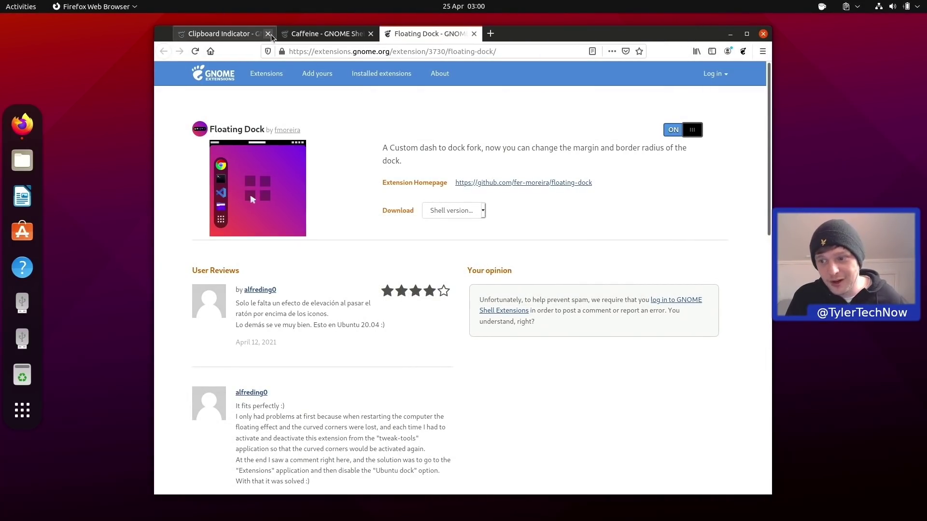
left_click(268, 34)
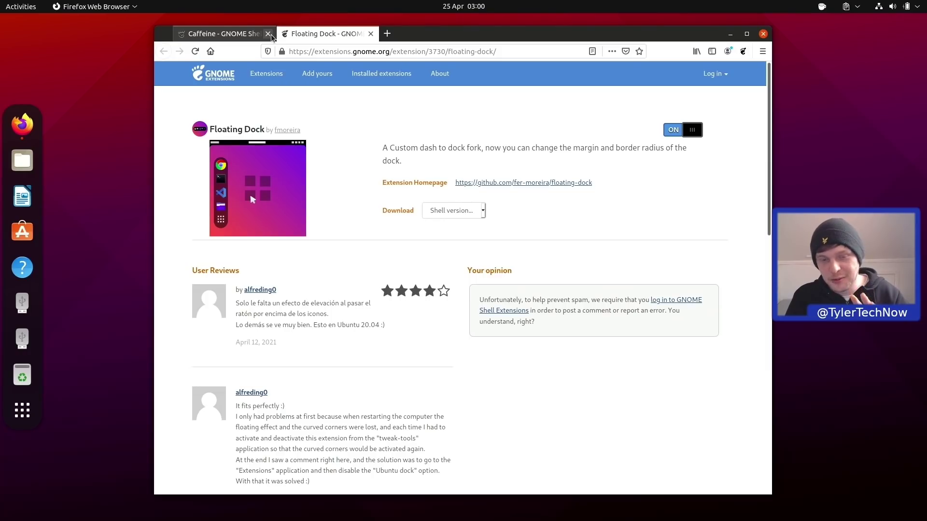
left_click(268, 34)
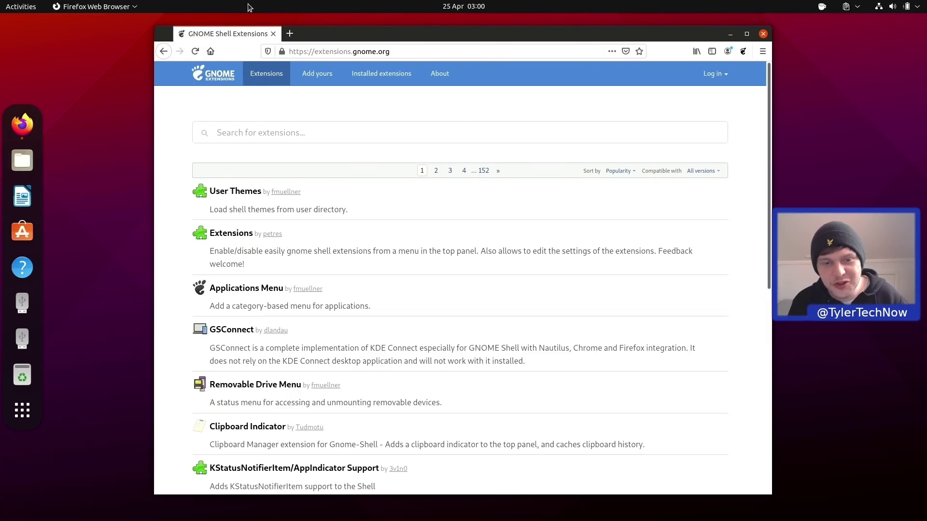
Search 'dyna' on extensions.gnome.org, then switch on and install Dynamic Panel Transparency.
left_click(290, 135)
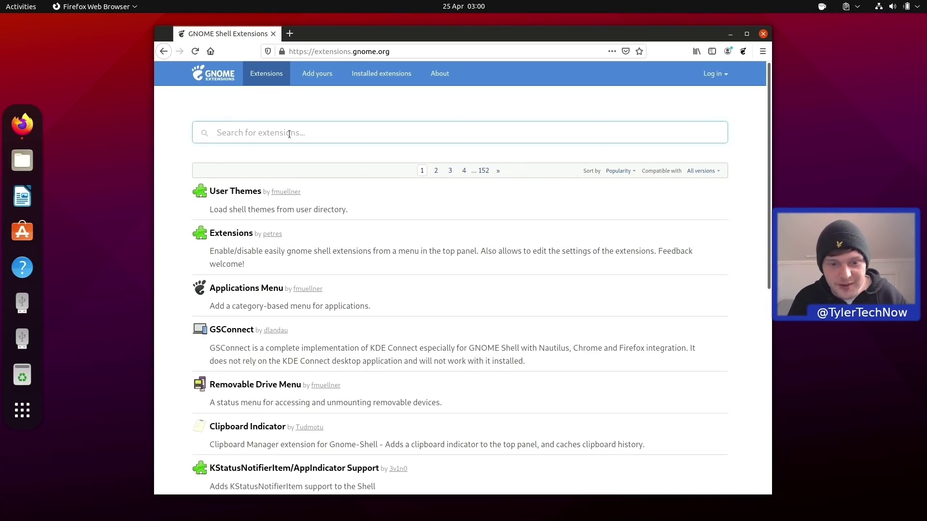
type("dyna")
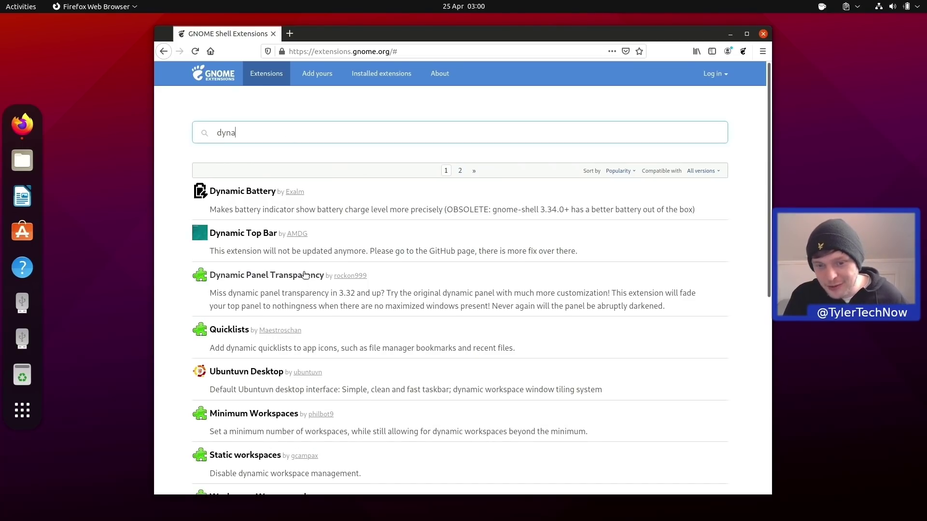
left_click(303, 275)
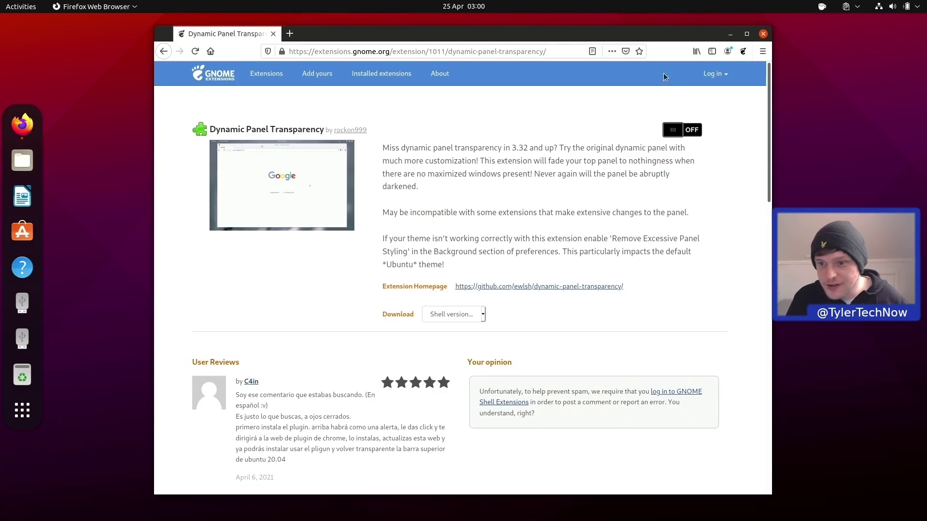
left_click(684, 131)
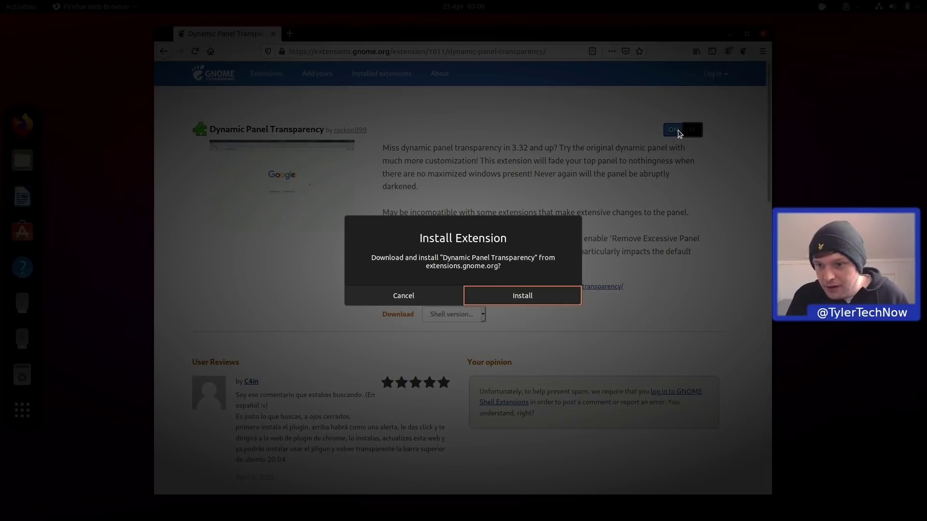
left_click(509, 302)
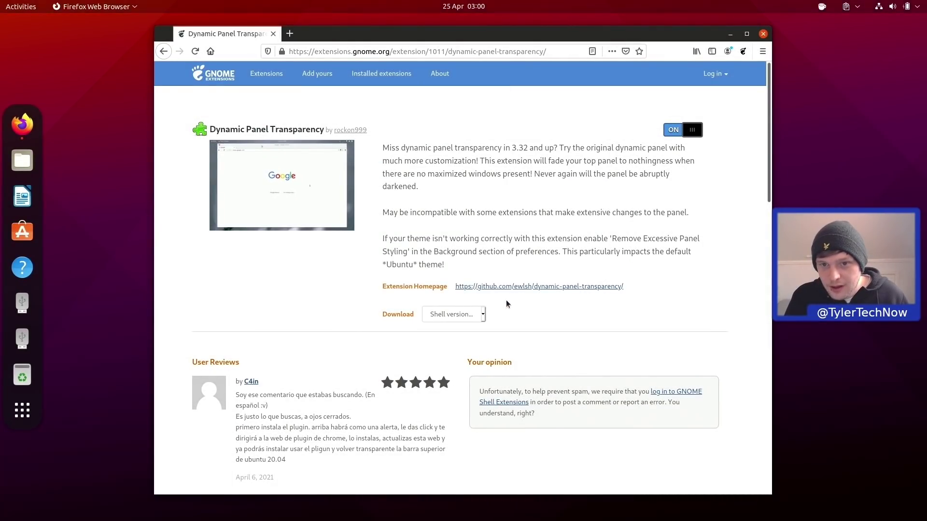
double_click(482, 34)
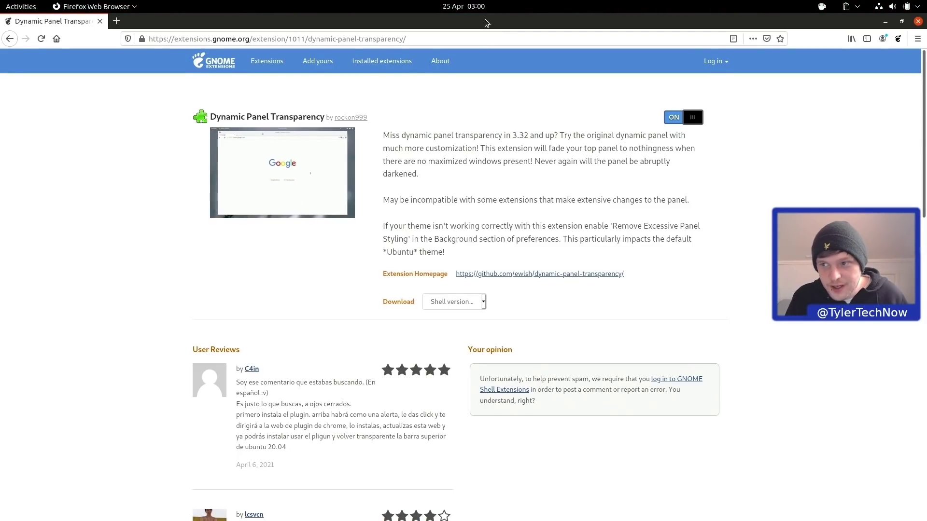
double_click(484, 19)
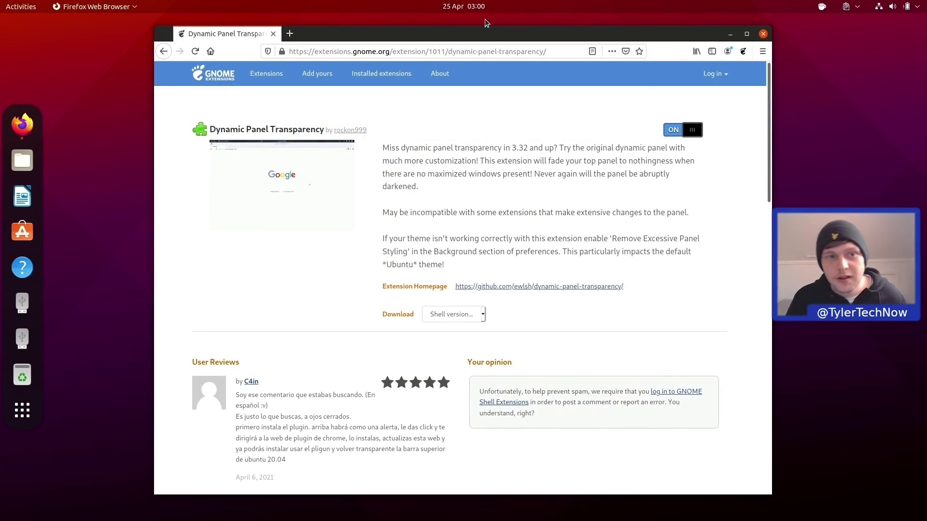
Launch Extensions, open Floating Dock settings and lower the dock icon size limit to 24 px.
key("super")
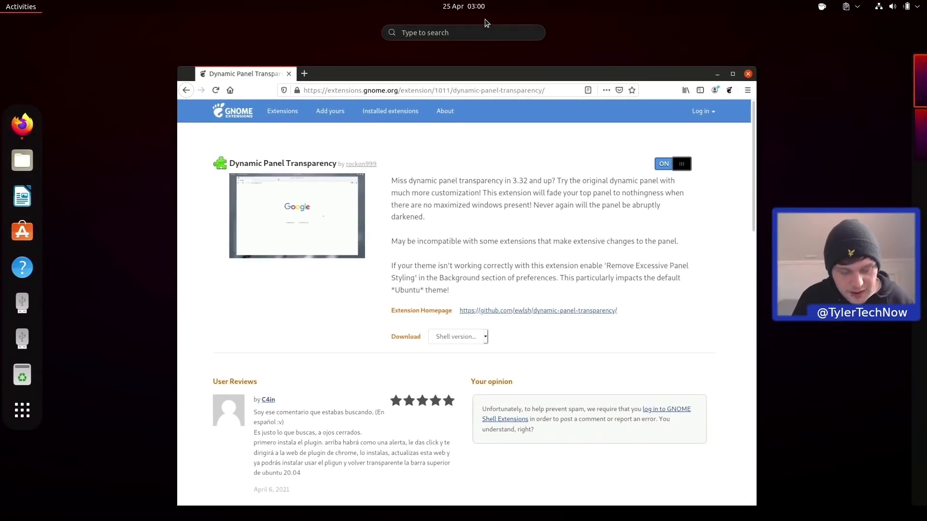
type("ex")
key("Return")
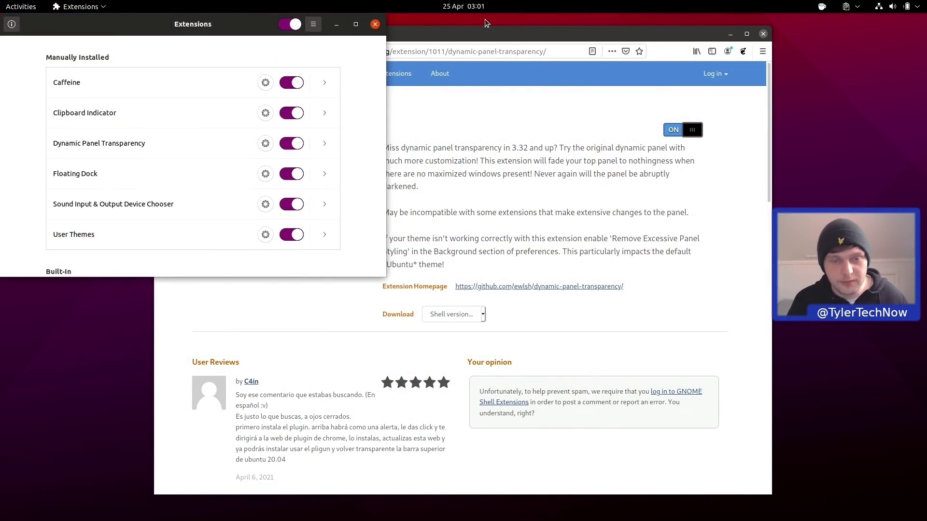
left_click_drag(172, 27, 388, 94)
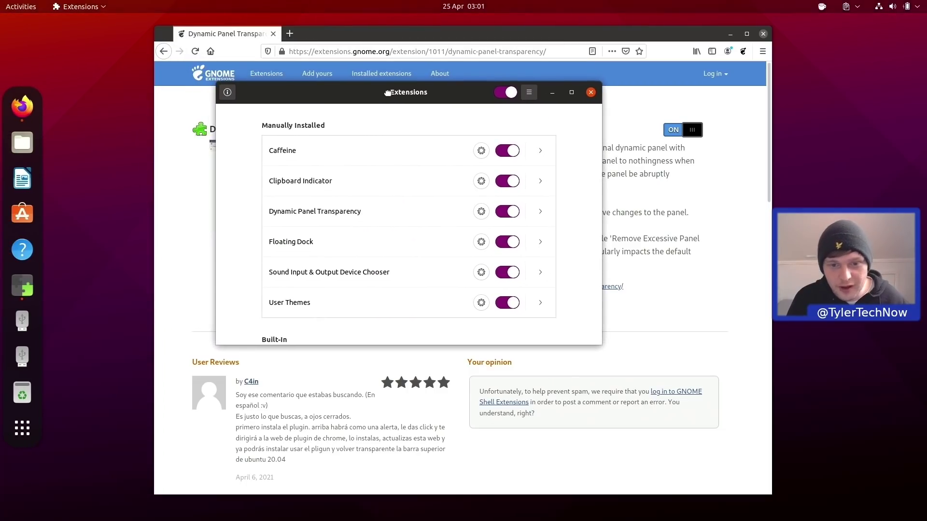
left_click(481, 241)
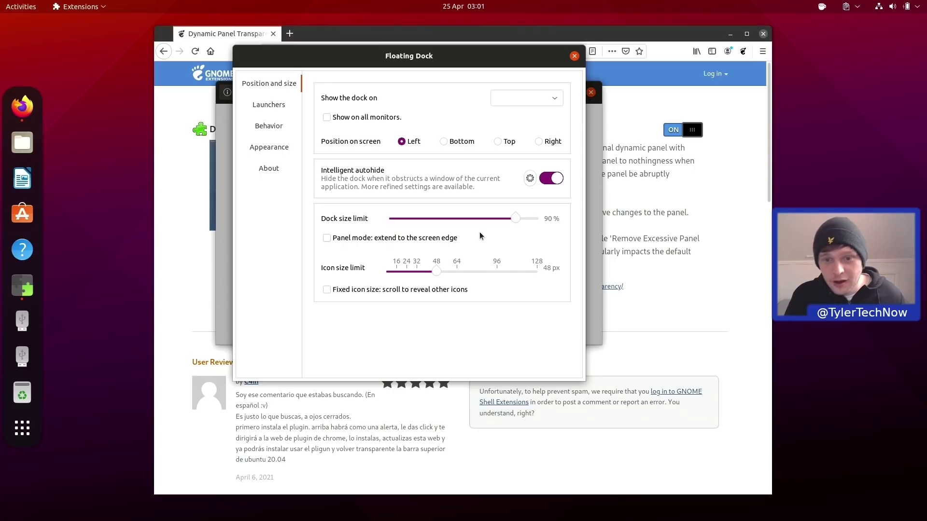
left_click_drag(436, 271, 405, 271)
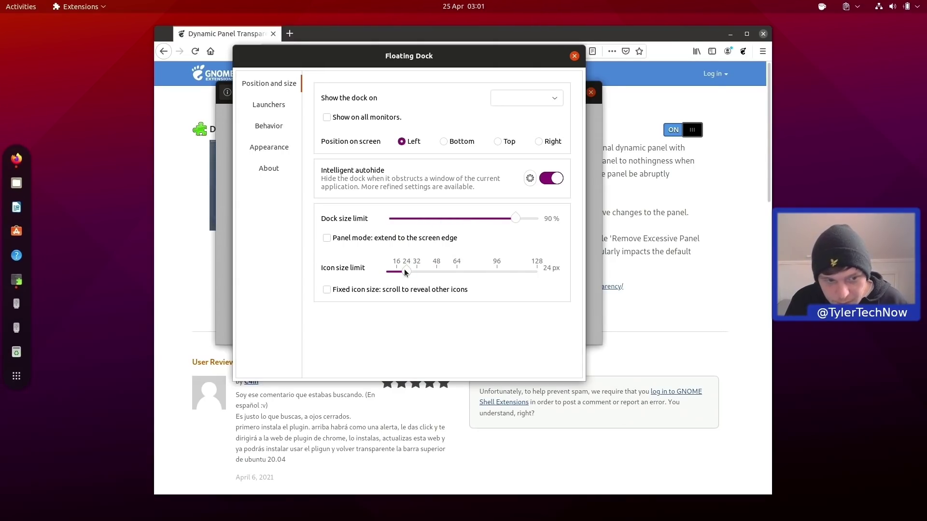
Make the dock opacity Dynamic with custom limits, setting maximum opacity to 30%, then show the desktop.
left_click(267, 153)
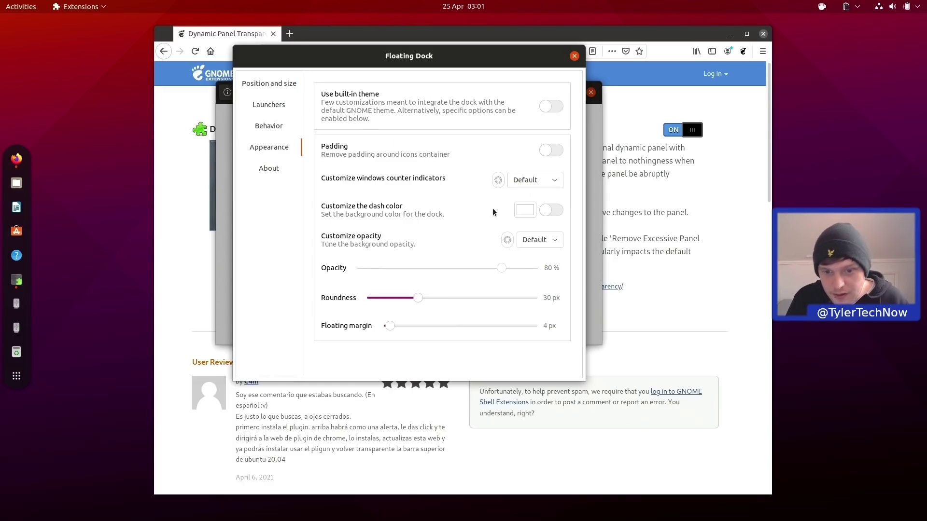
left_click(547, 238)
left_click(534, 264)
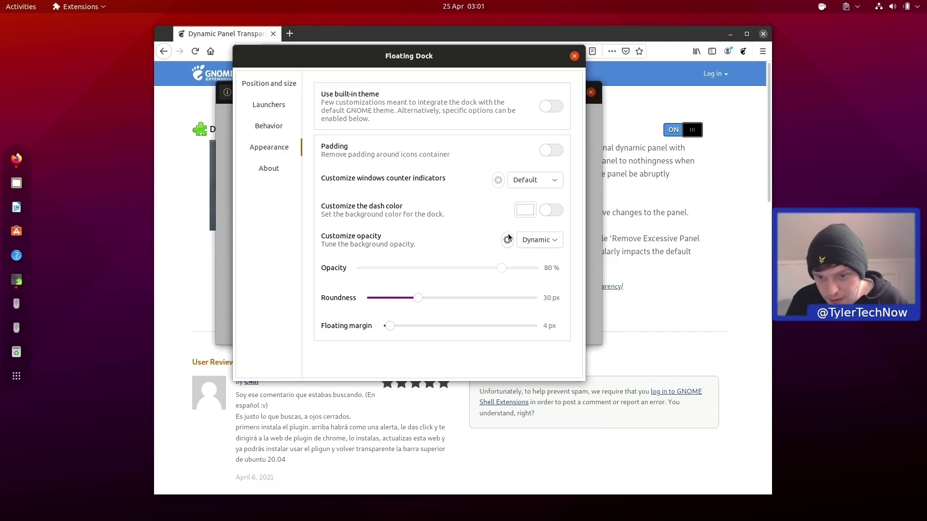
left_click(507, 240)
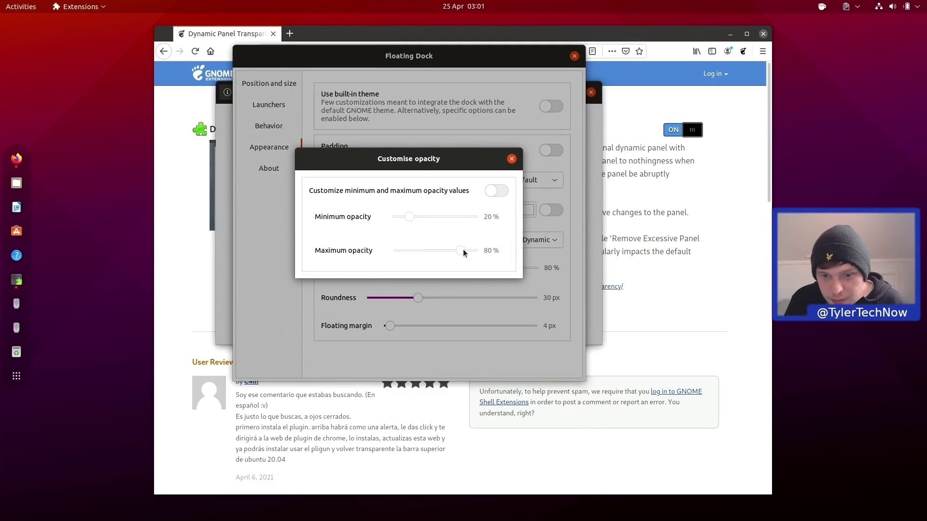
left_click(495, 191)
left_click_drag(459, 251, 419, 246)
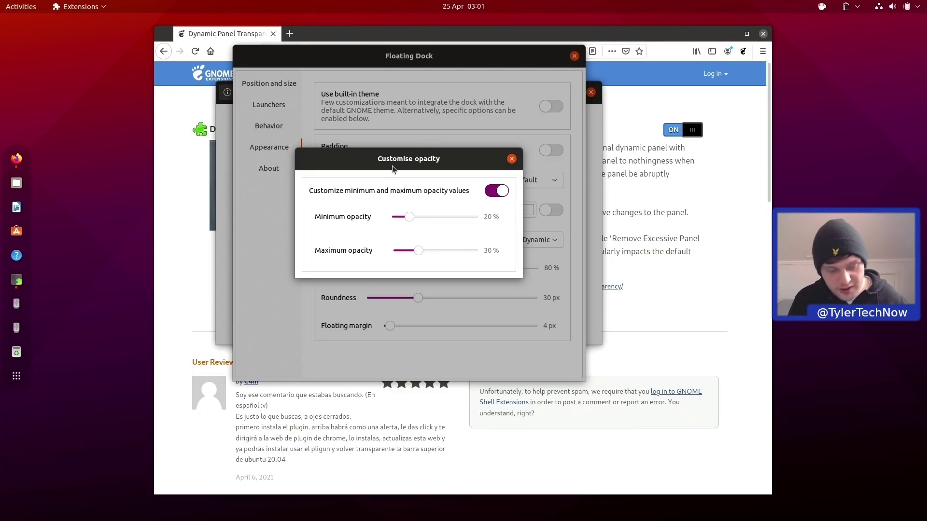
key("super+d")
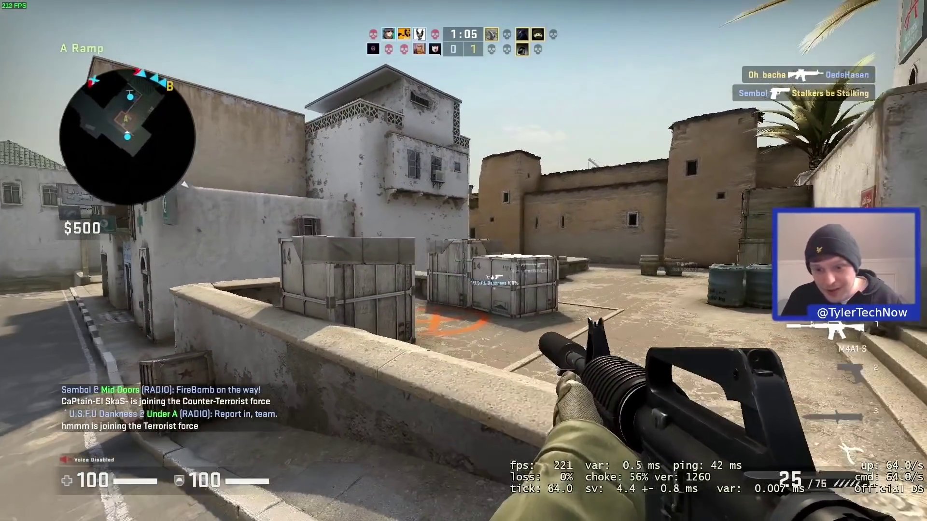
With the knife out, walk from A Ramp into Long A, back past the crates onto Bombsite A.
key("3")
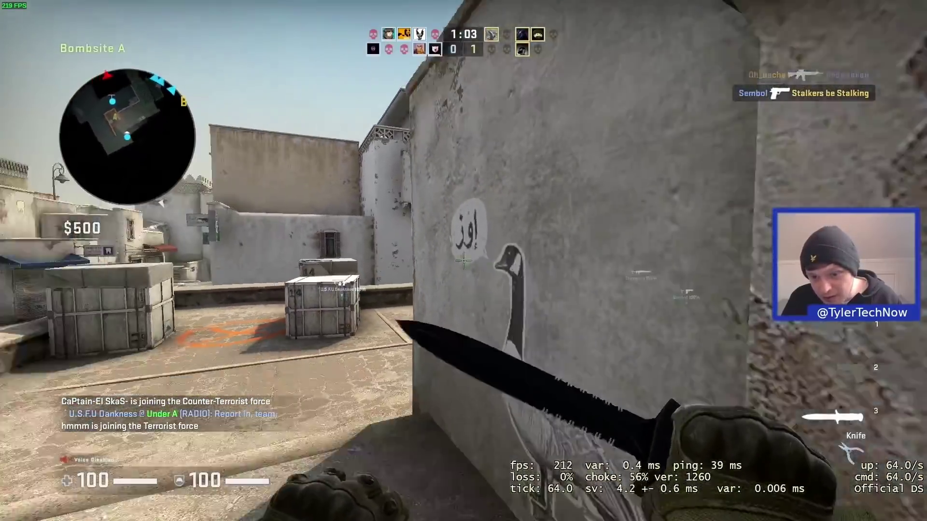
key("1")
key("3")
key("w")
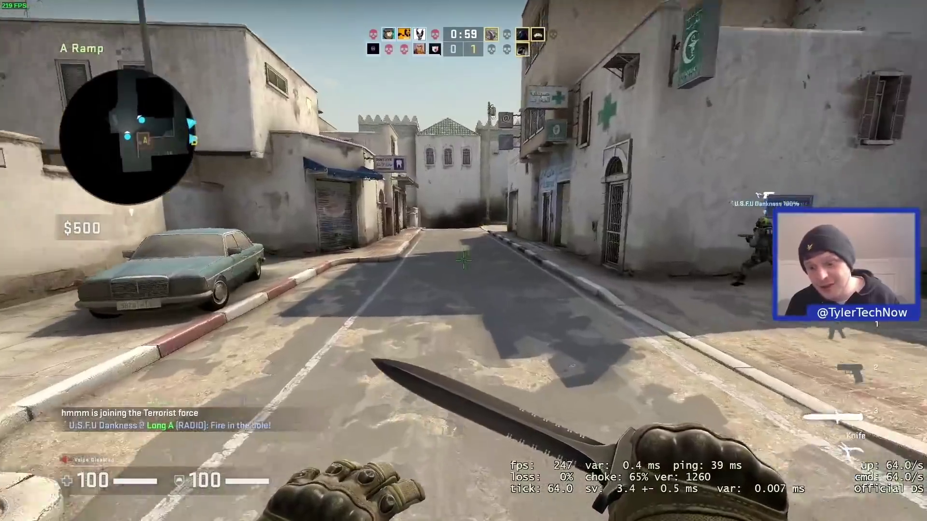
key("w")
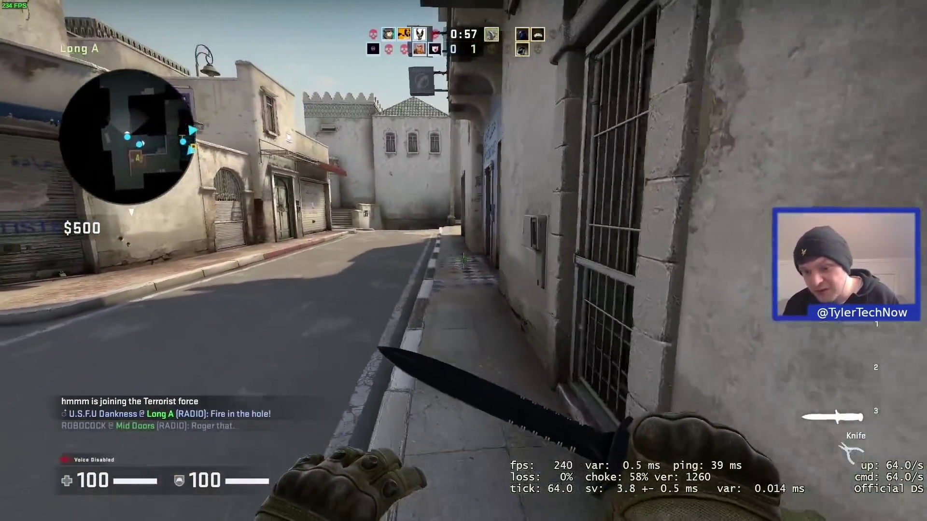
key("w")
key("s")
key("d")
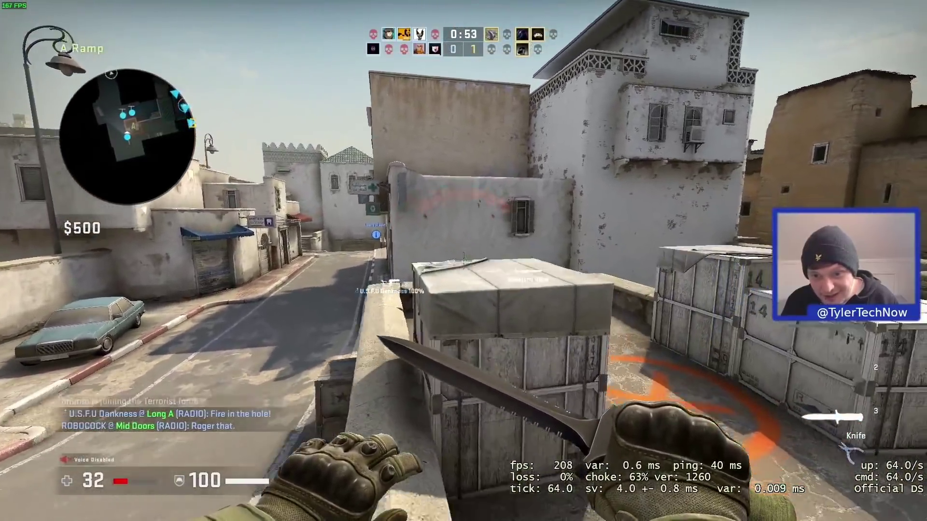
key("w")
key("a")
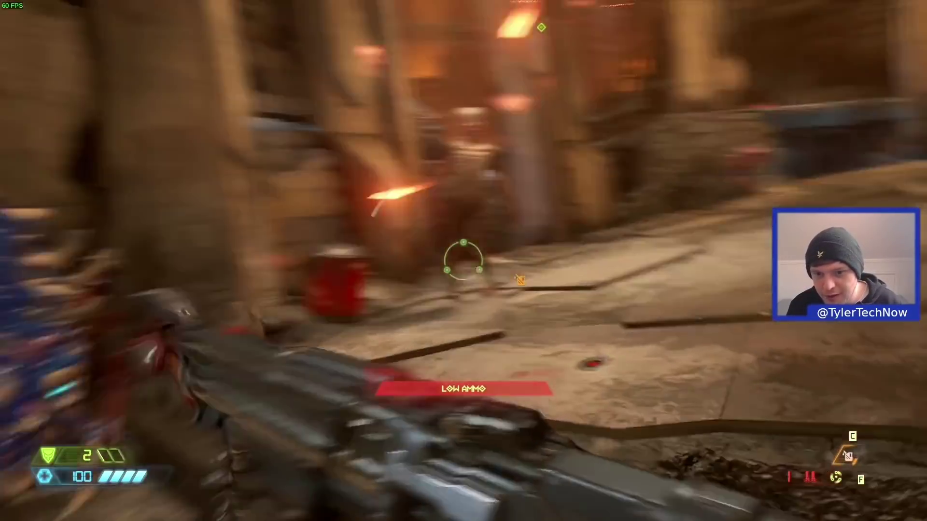
Advance between the pillars toward the zombie, past the rocks and blue flame.
key("w")
key("w")
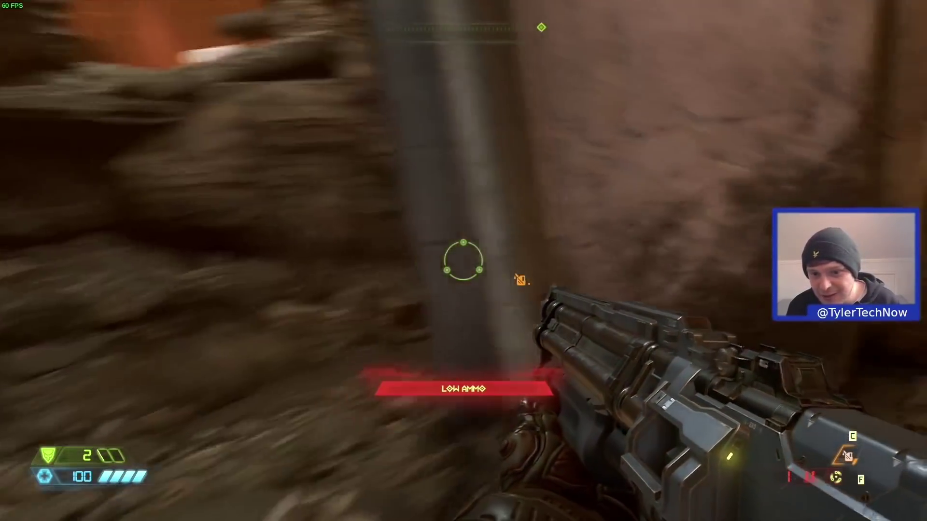
key("w")
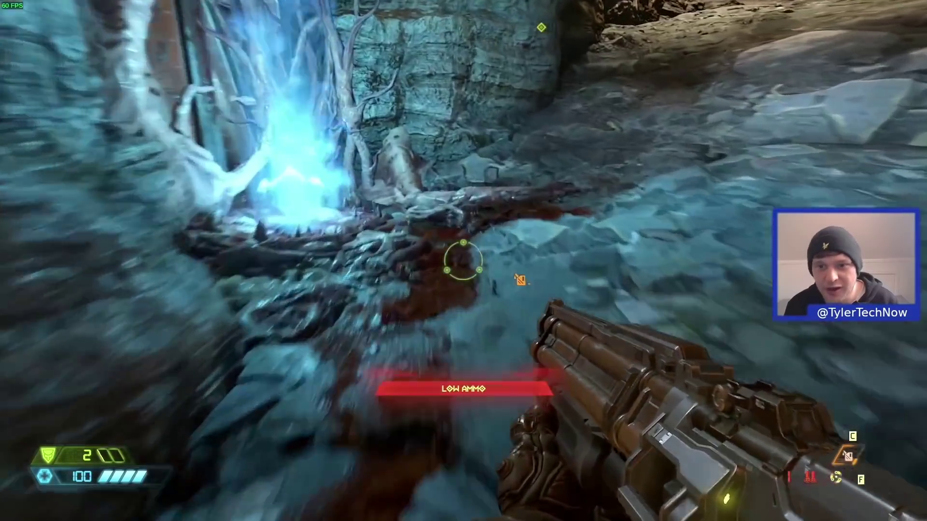
key("w")
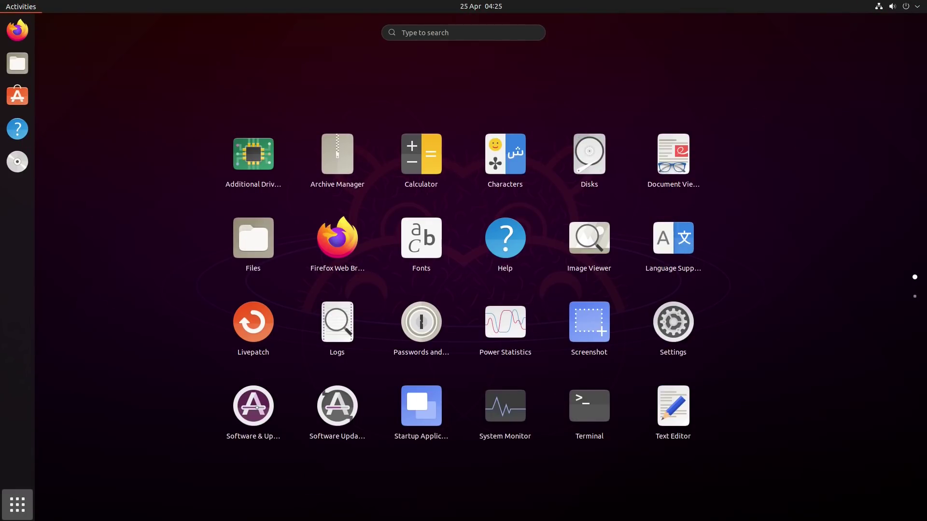
Scroll down the Settings Appearance page to view the Dock options.
scroll(463, 260, "down", 1)
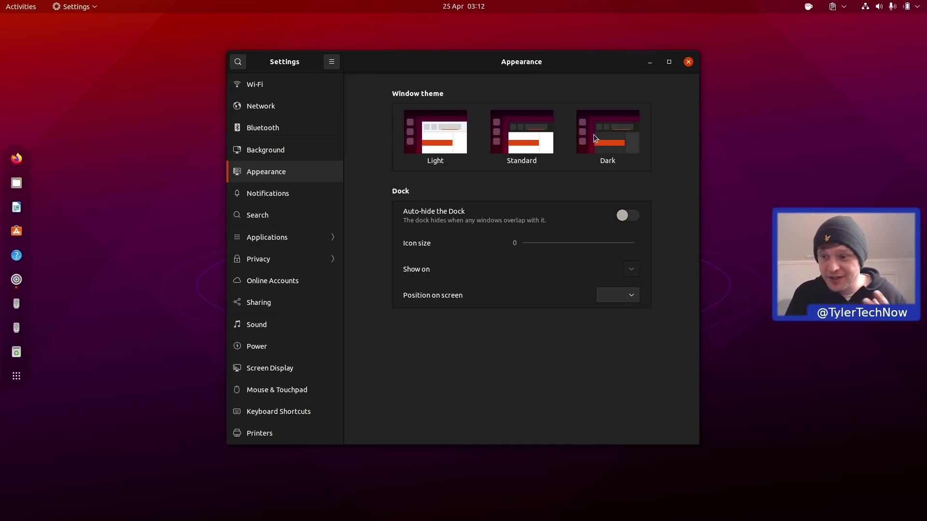
Open and then dismiss the calendar and notifications panel.
left_click(456, 6)
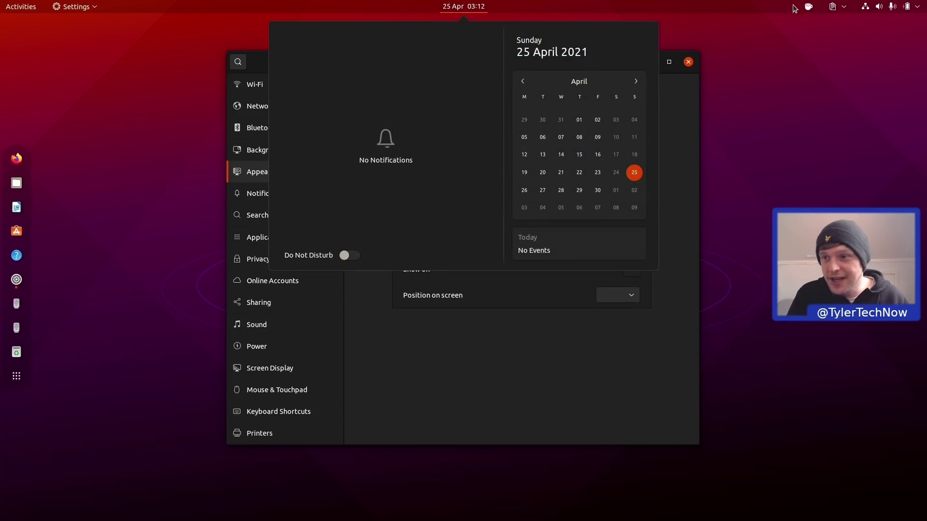
left_click(892, 6)
left_click(495, 62)
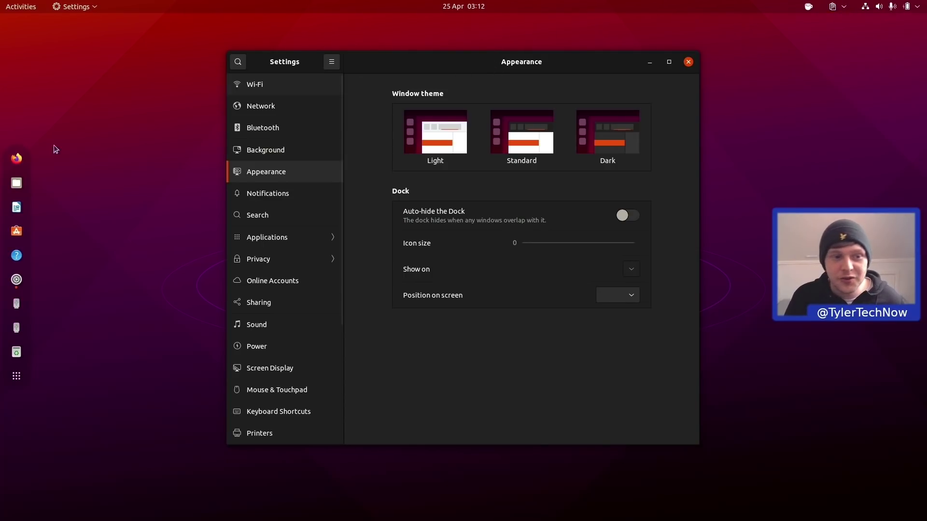
Open Files, then close both the Files and Settings windows and open the system status menu.
left_click(16, 183)
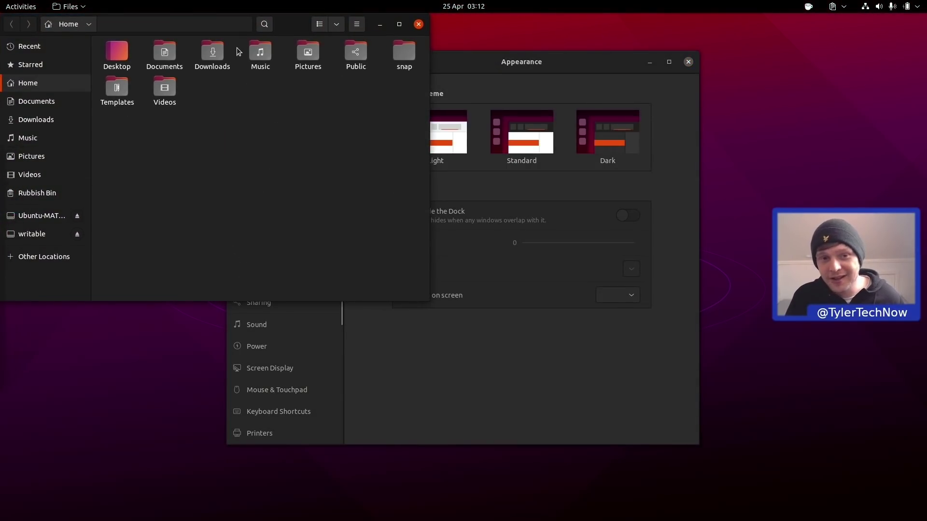
left_click_drag(289, 25, 391, 120)
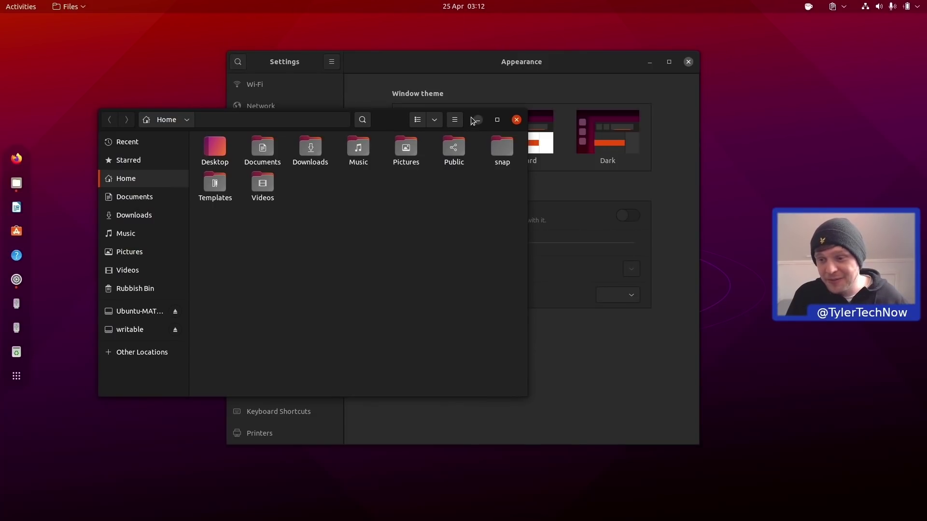
left_click(516, 120)
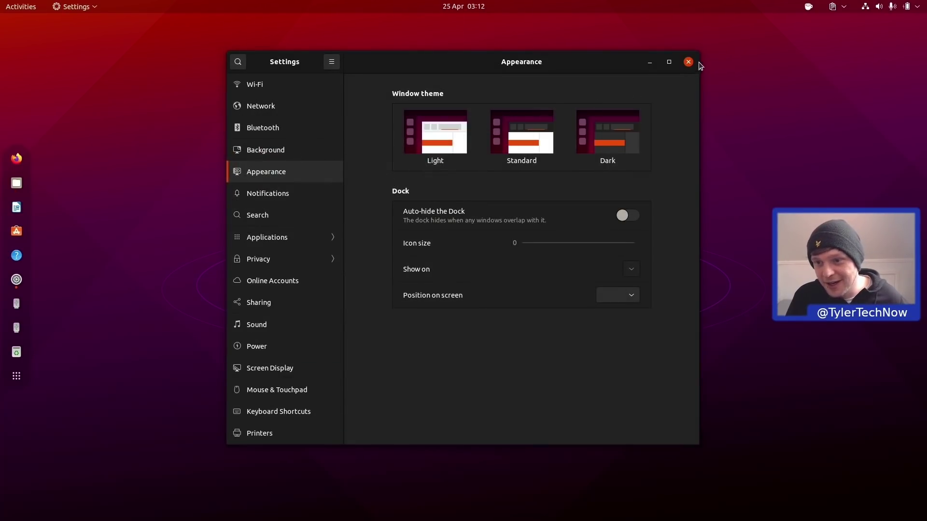
left_click(688, 63)
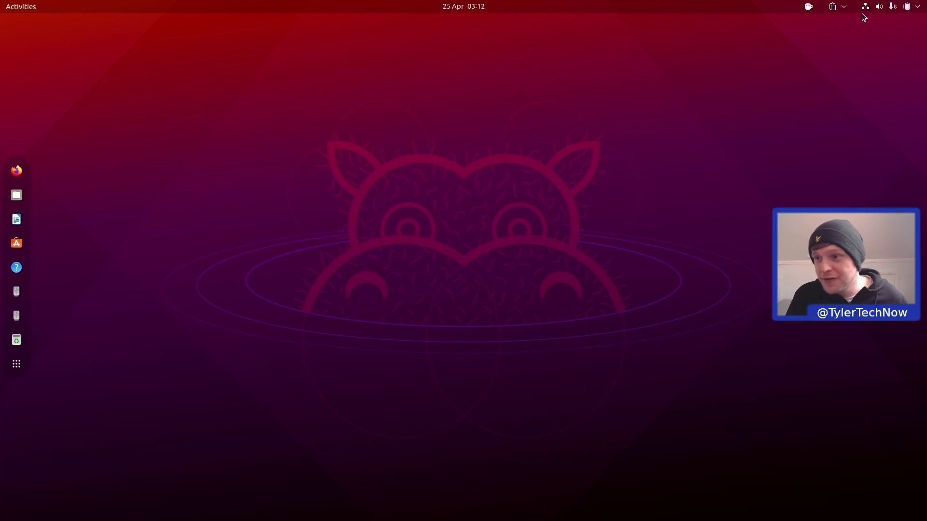
left_click(883, 7)
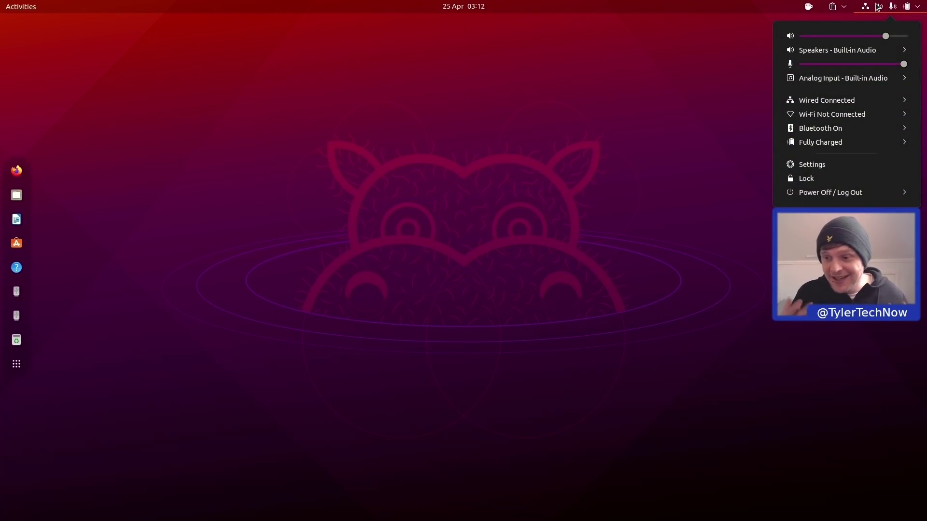
In a new terminal, paste the 'options snd-intel-dspcfg dsp_driver=1' alsa.conf command and test the volume keys.
left_click(512, 162)
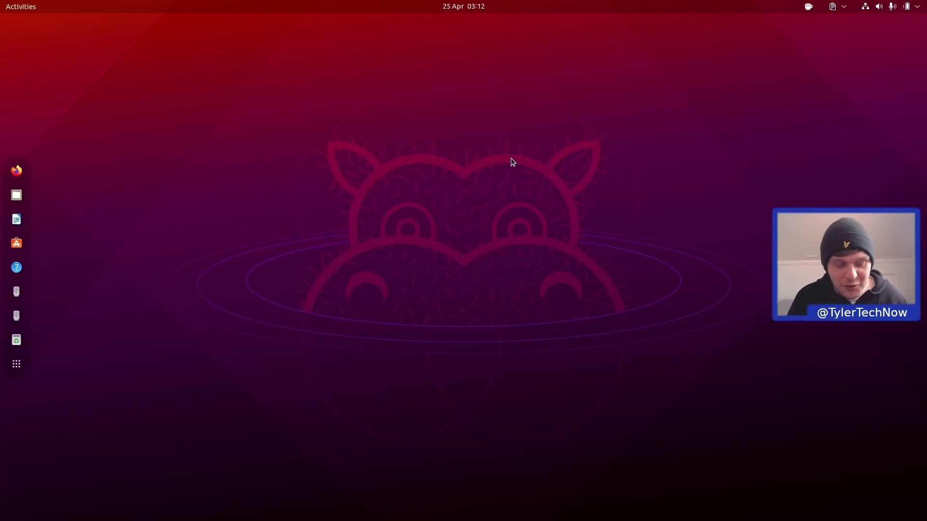
key("ctrl+alt+t")
type("echo \"options snd-intel-dspcfg dsp_driver=1\" > /etc/modprobe.d/alsa.conf")
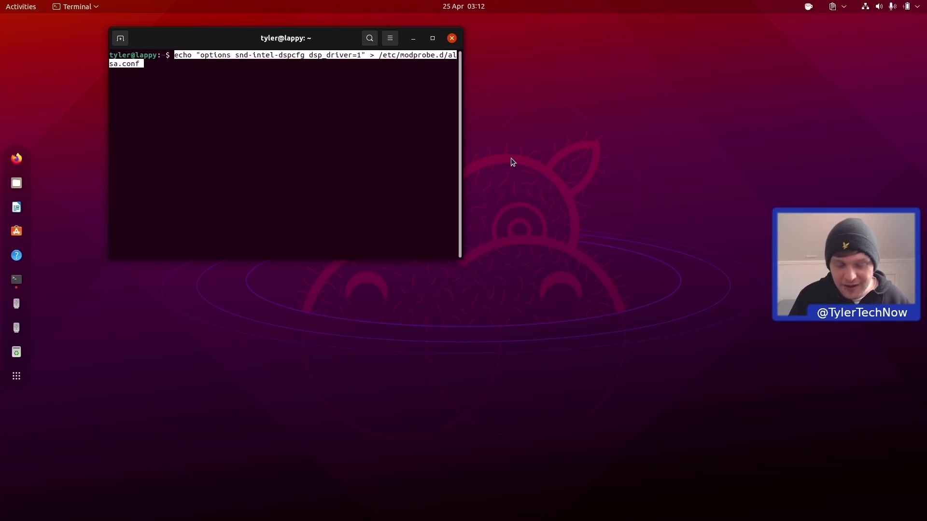
key("XF86AudioRaiseVolume")
key("XF86AudioRaiseVolume")
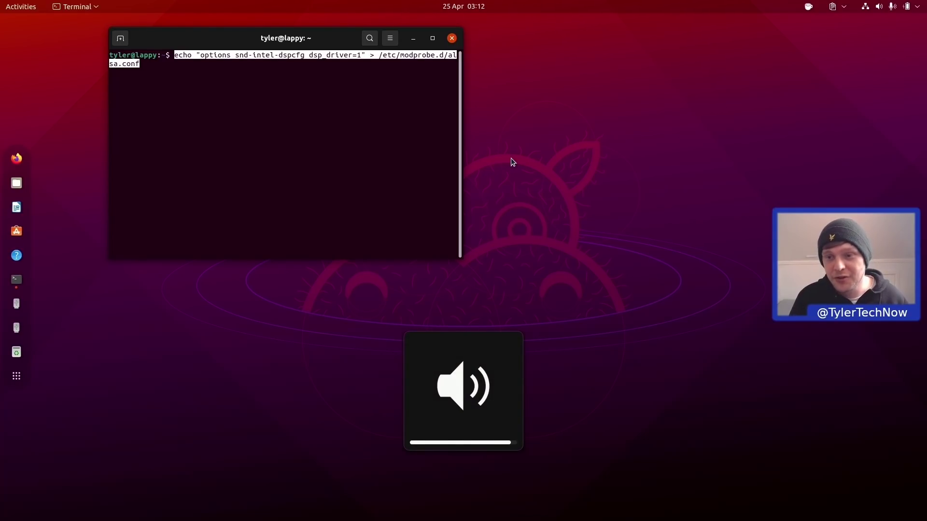